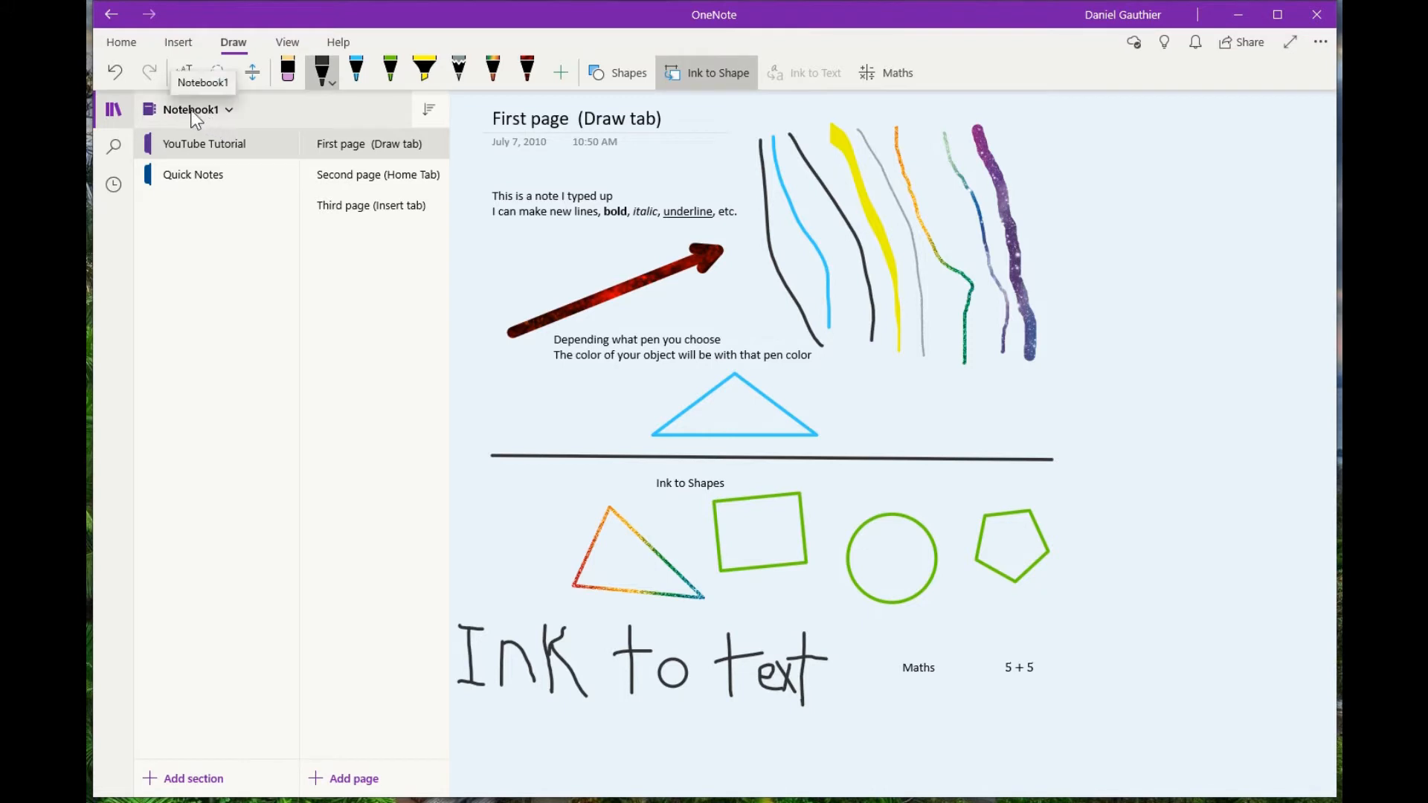
# Look through the notebook list and the Quick Notes section's pages, including OneNote Basics, and return to the YouTube Tutorial section.
pyautogui.click(229, 112)
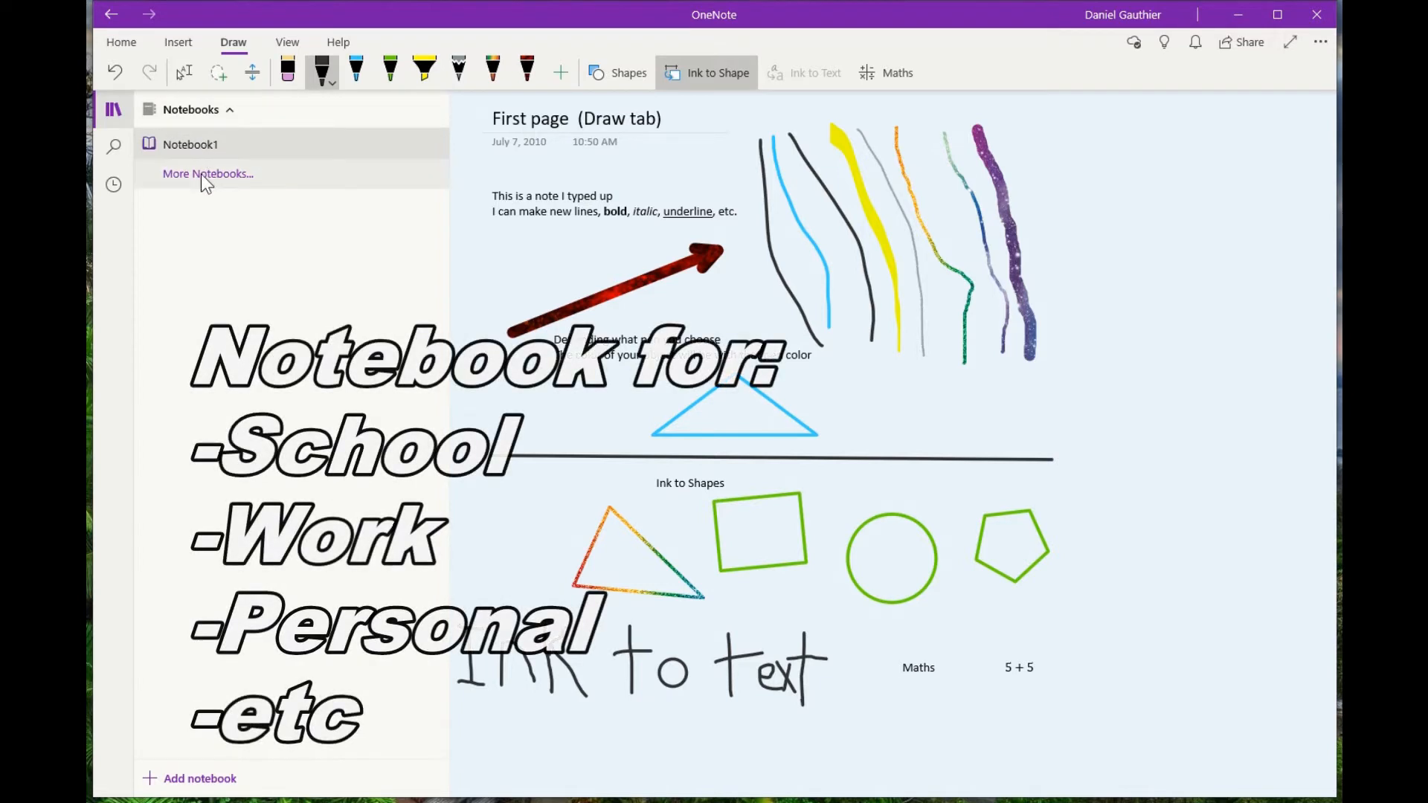
pyautogui.click(227, 110)
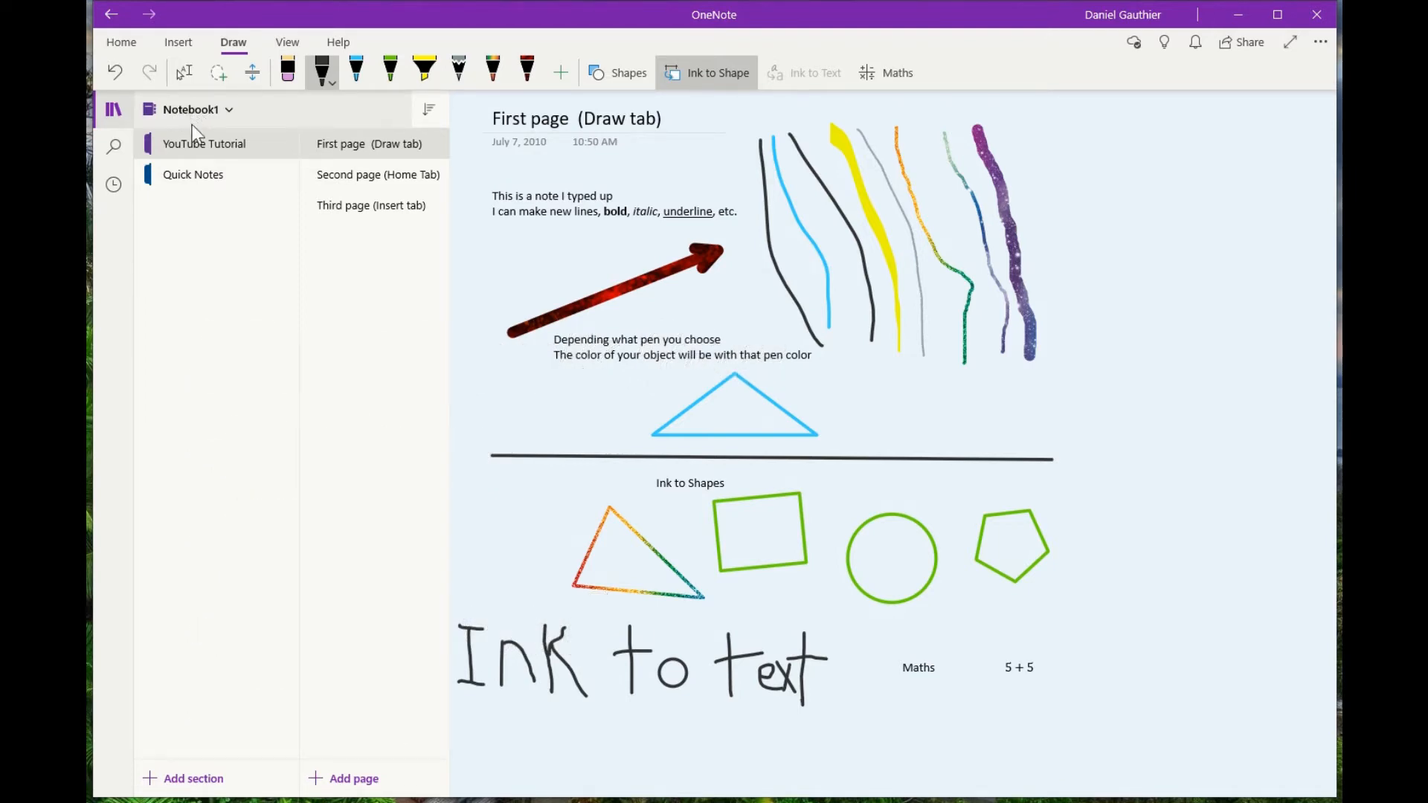
pyautogui.click(198, 179)
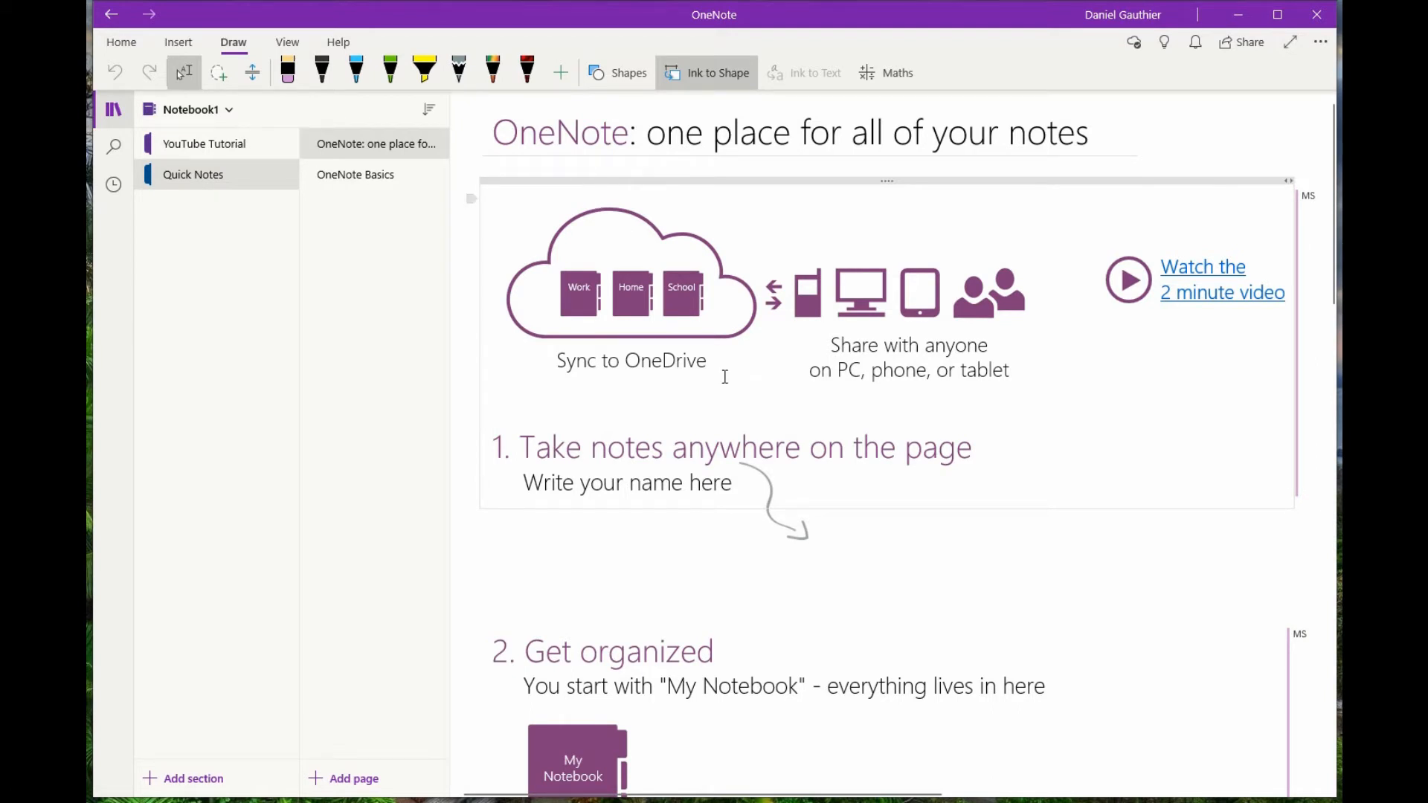
pyautogui.click(362, 176)
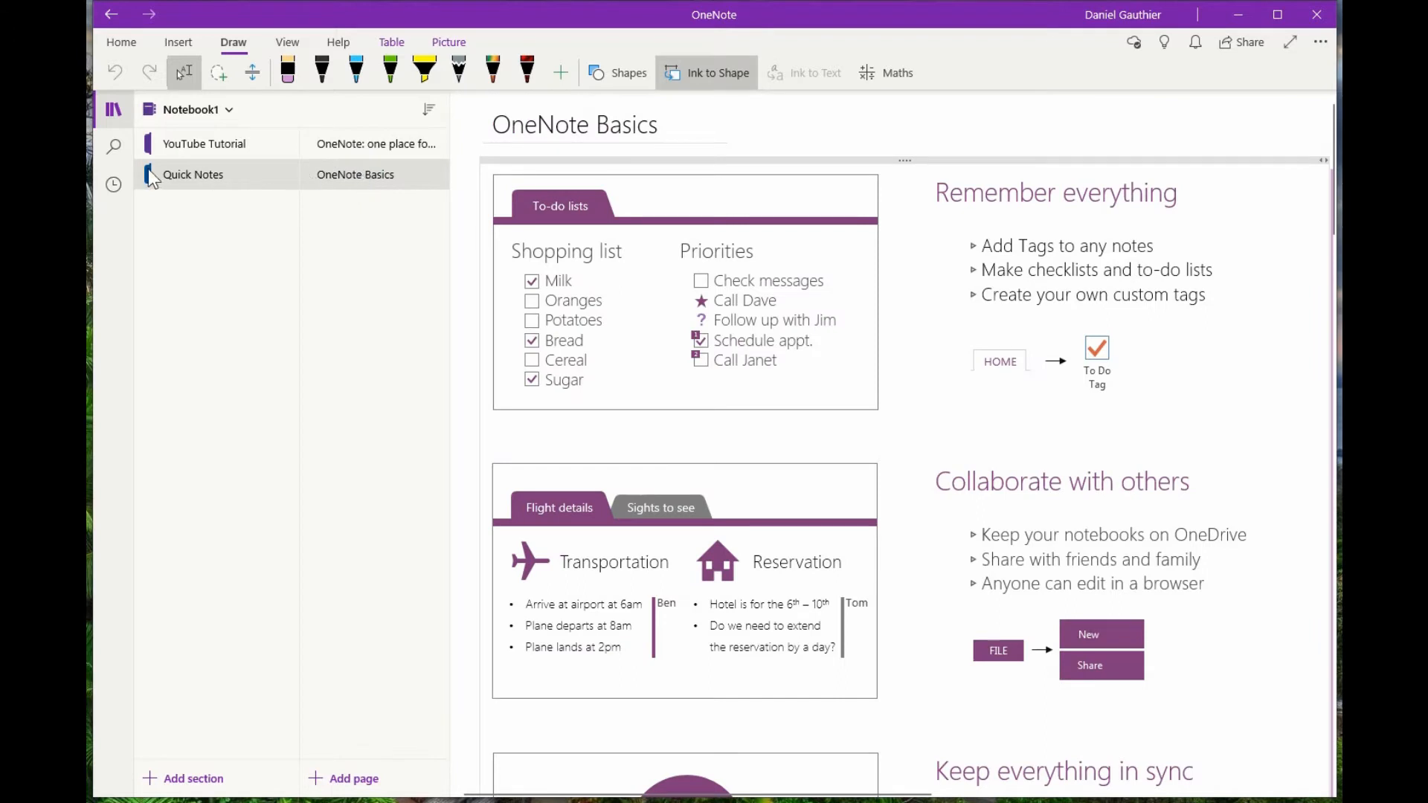
pyautogui.click(195, 144)
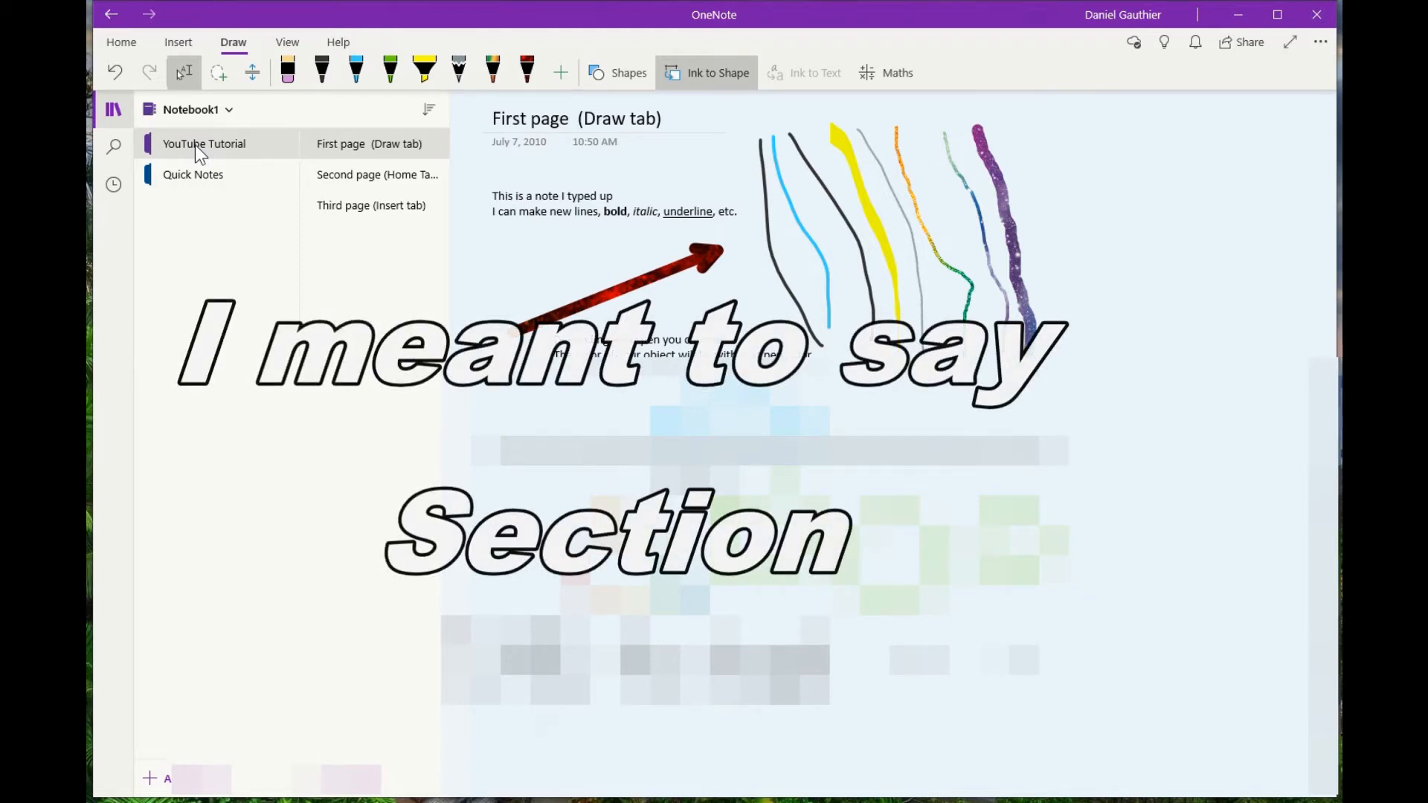
# Look at the options for adding a section, a section group and a page in the notebook.
pyautogui.rightClick(182, 219)
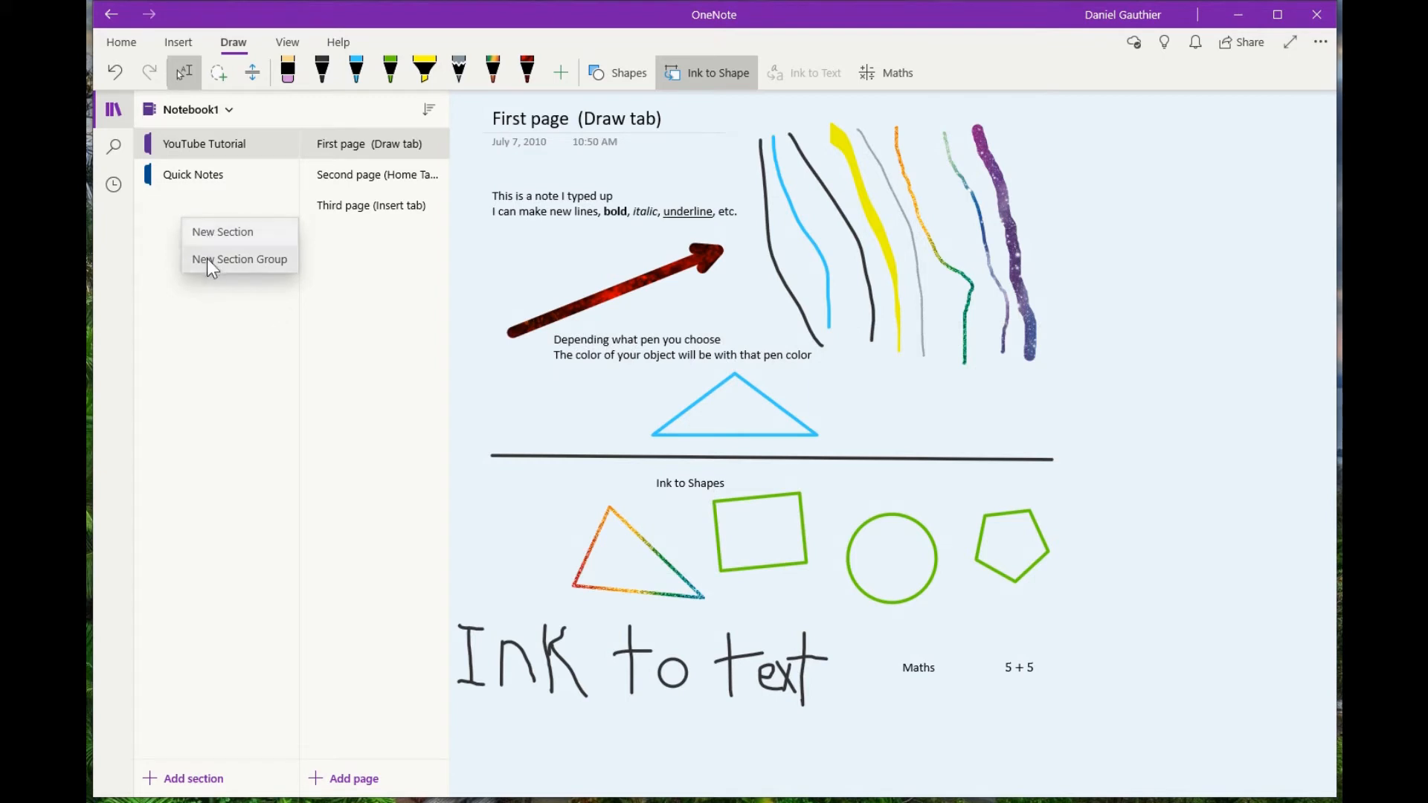
pyautogui.click(177, 153)
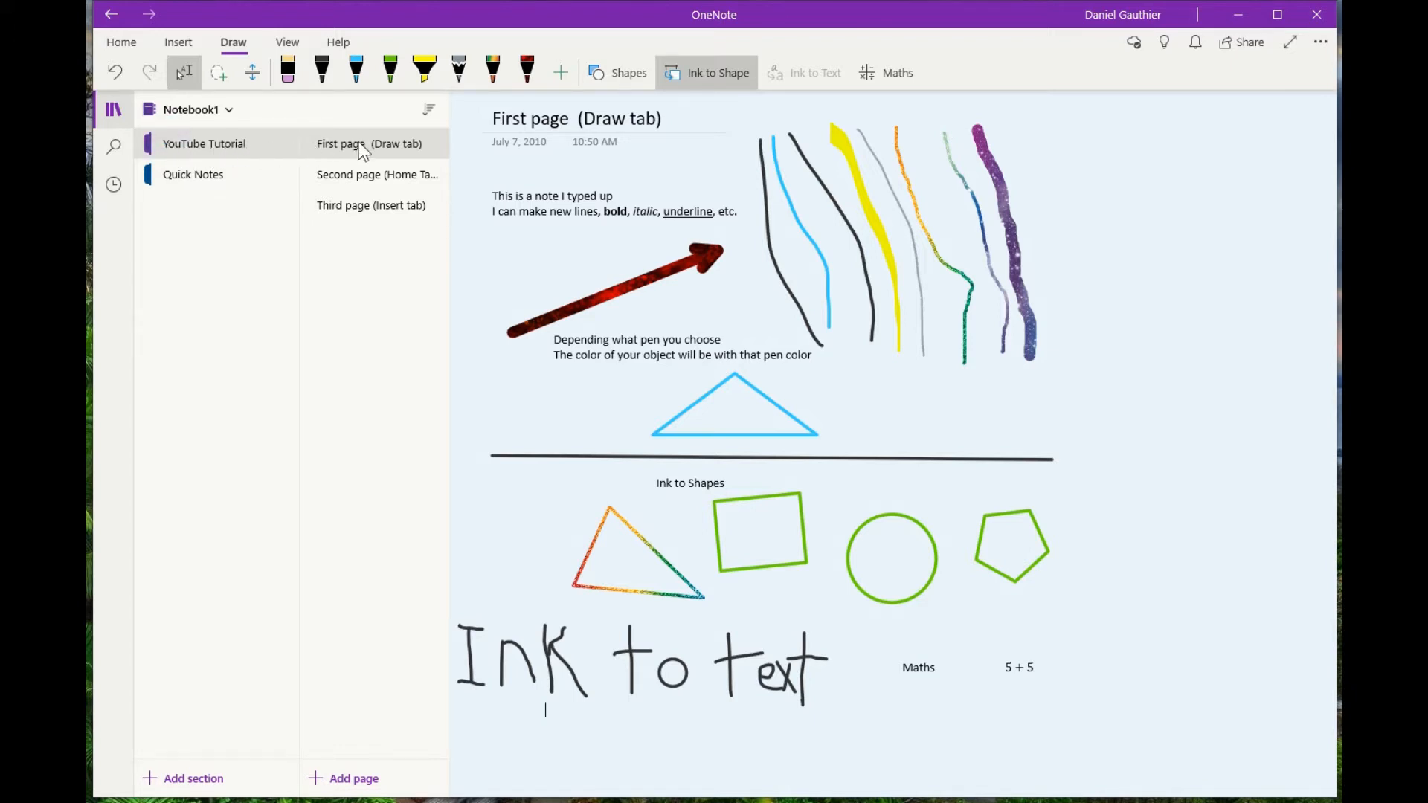
pyautogui.rightClick(355, 248)
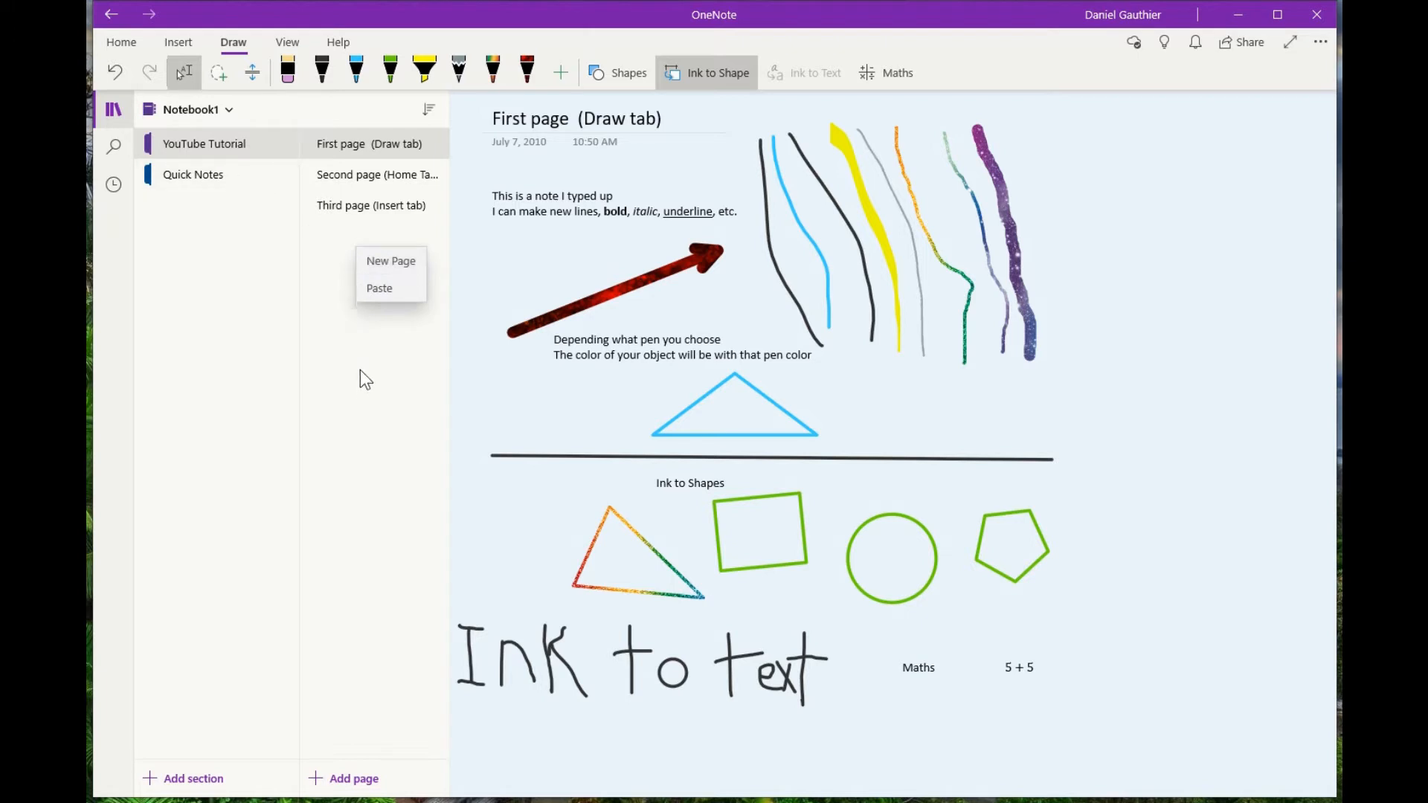
pyautogui.click(353, 516)
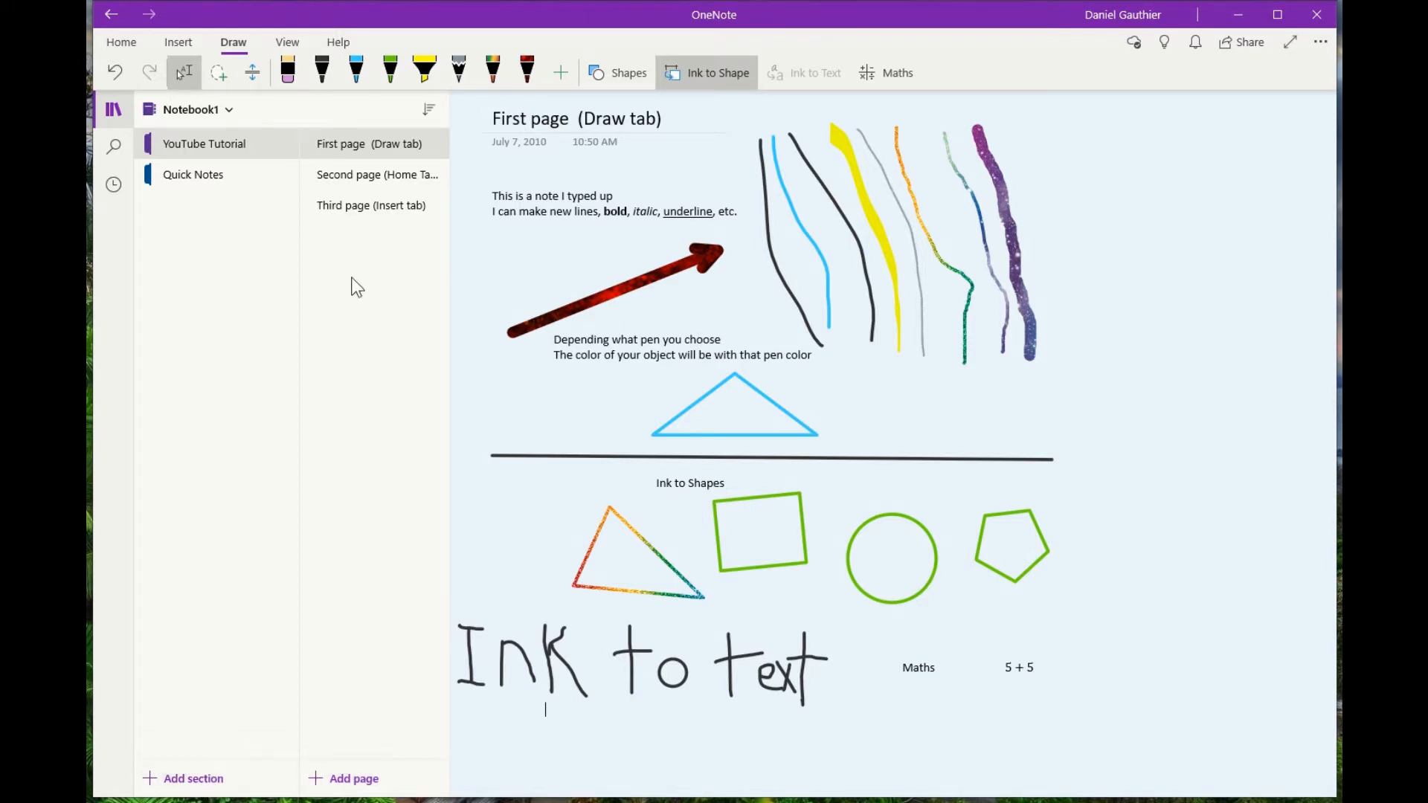
# Examine the red arrow, the first black ink line and the typed note on the First page (Draw tab).
pyautogui.click(354, 144)
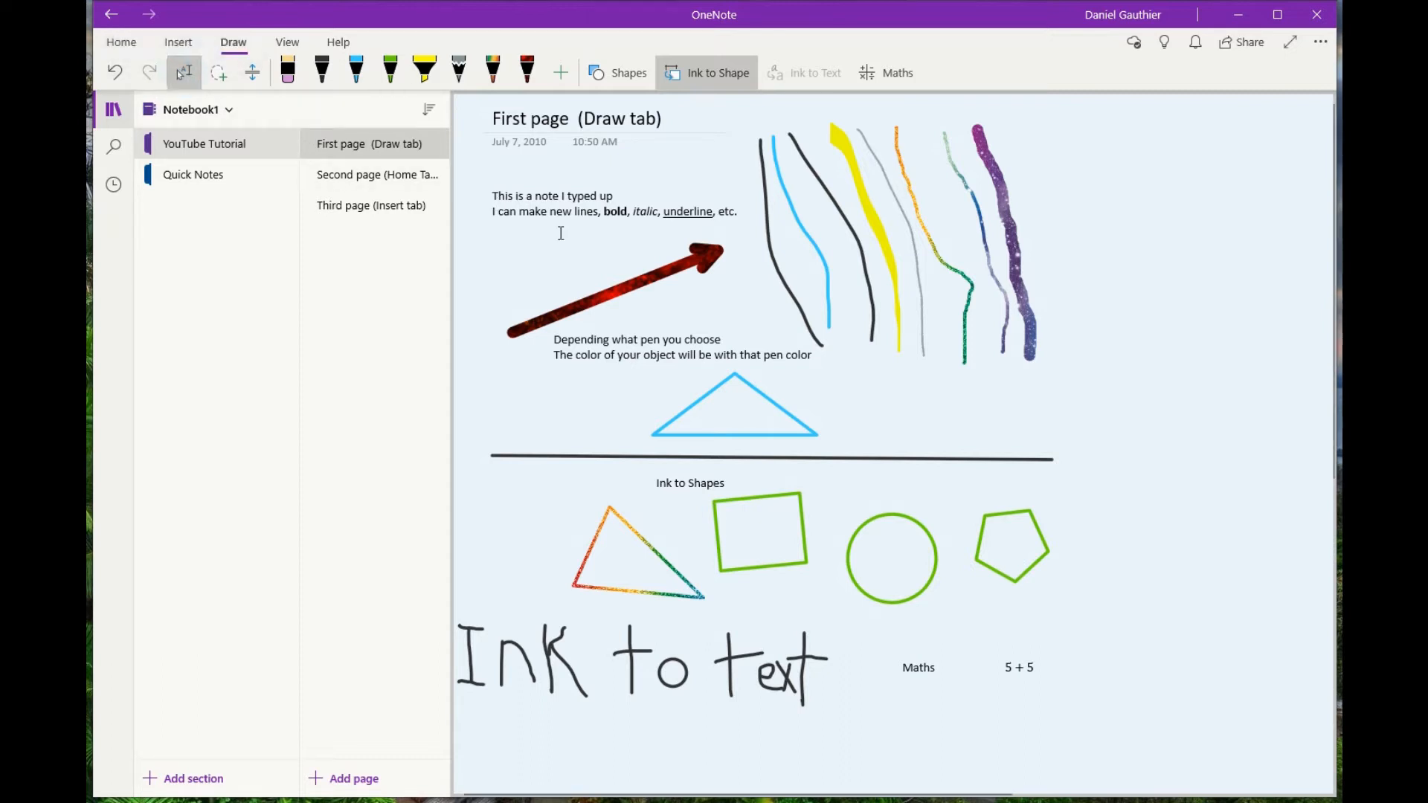
pyautogui.click(608, 299)
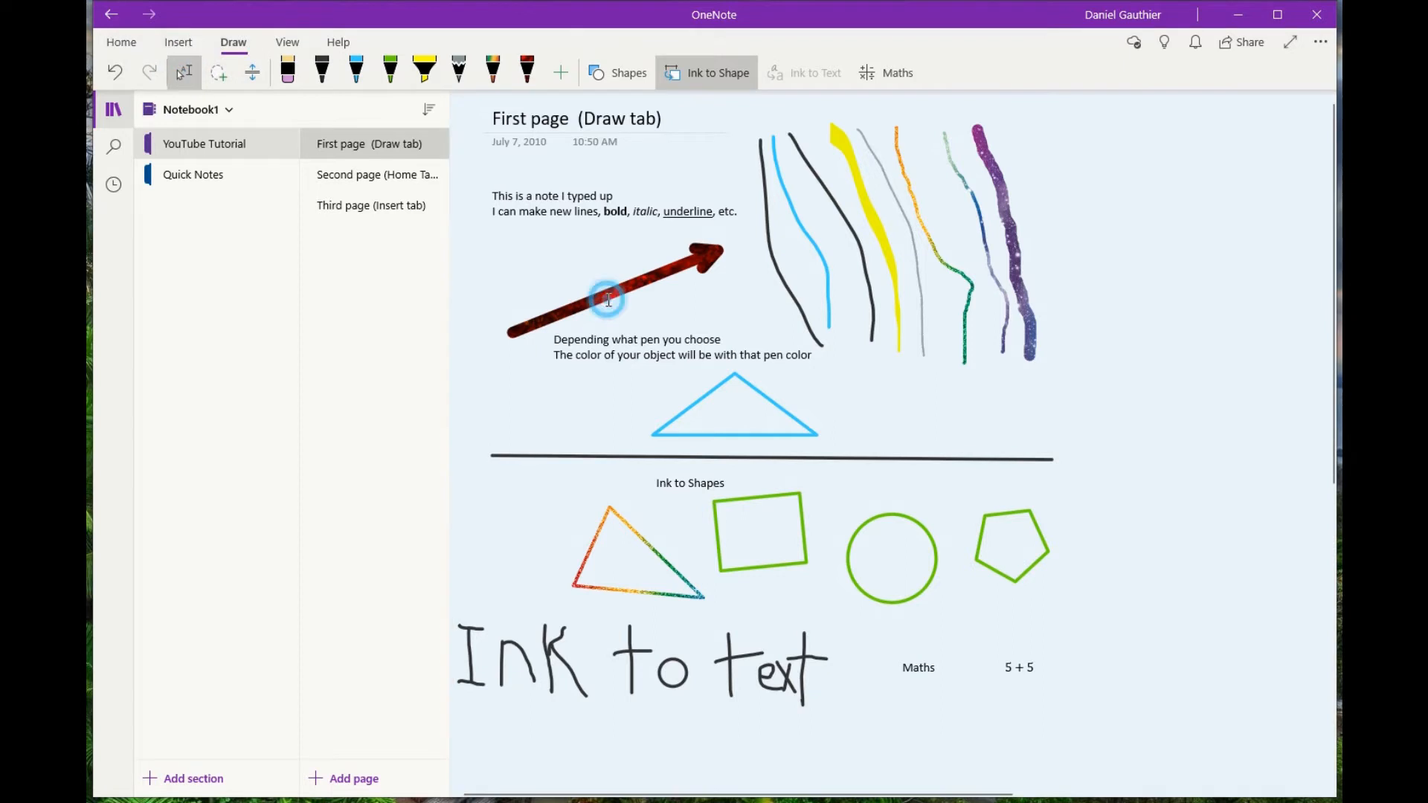
pyautogui.click(769, 238)
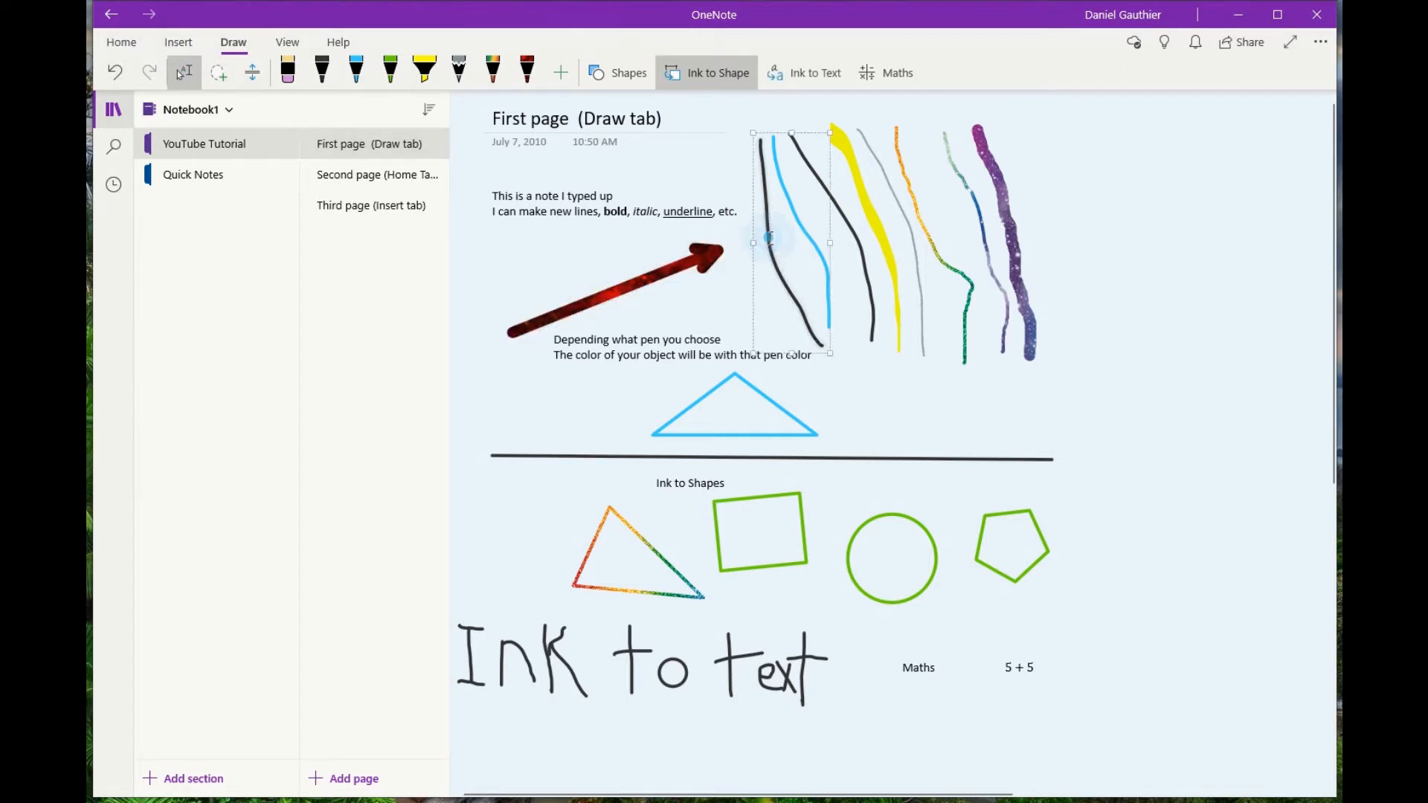
pyautogui.click(704, 211)
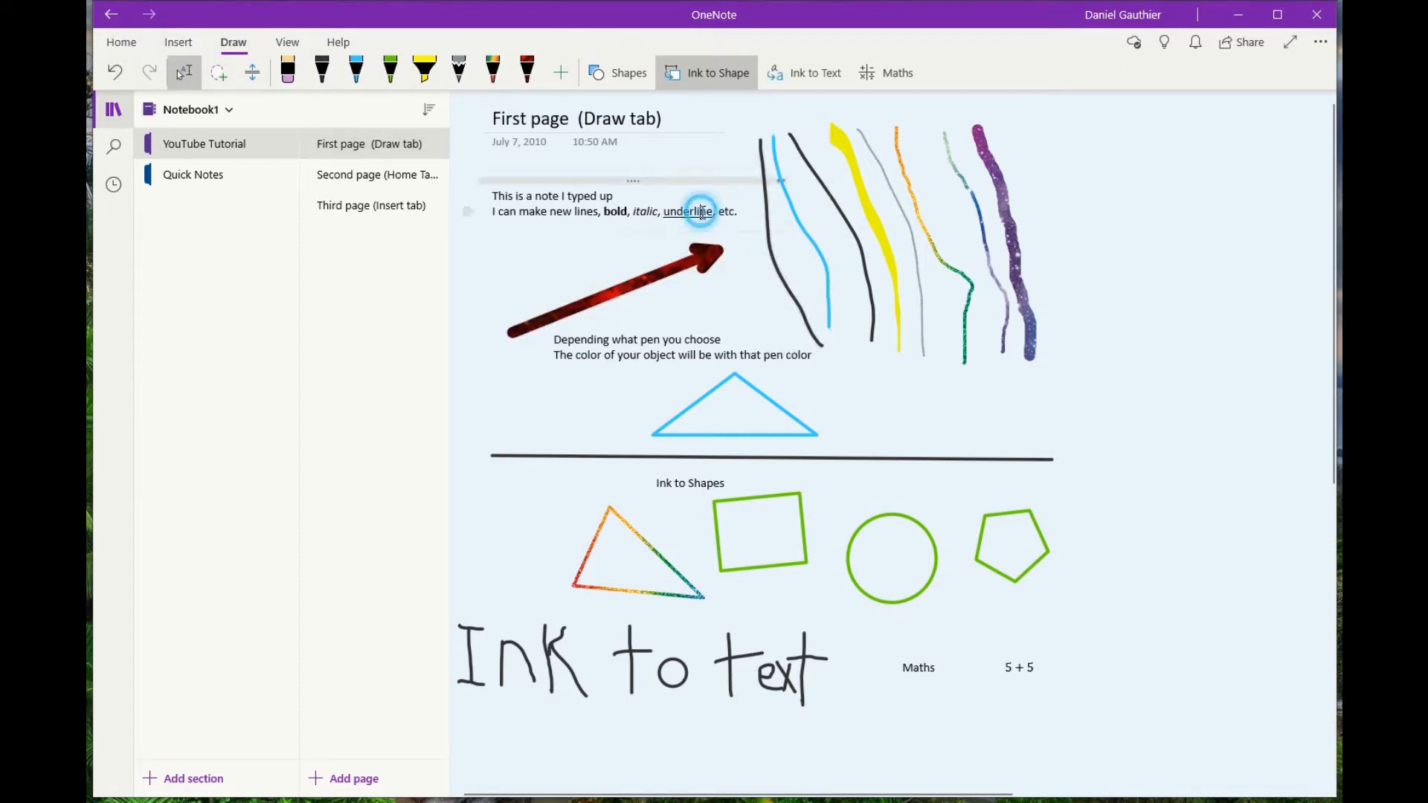
pyautogui.click(1082, 236)
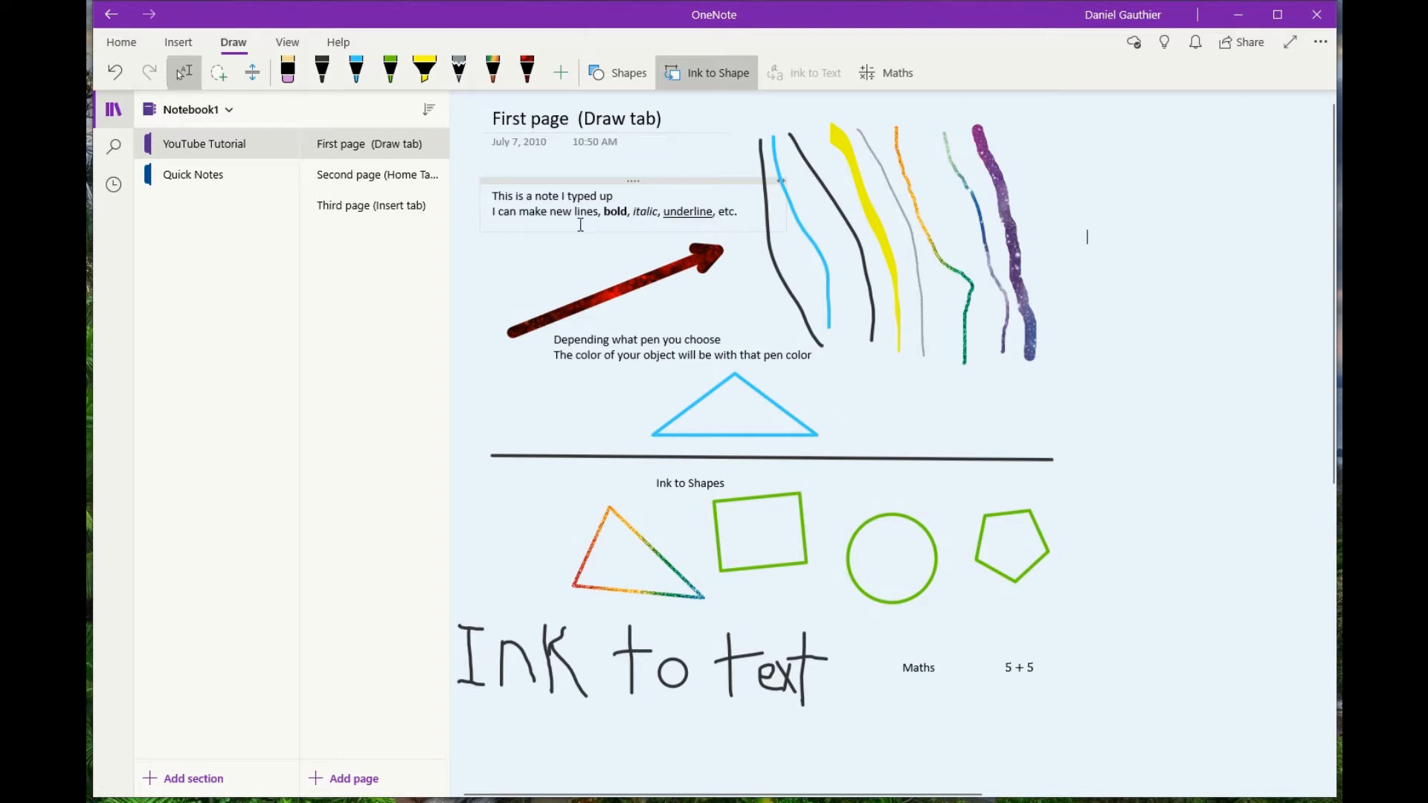
# Move the typed note container with the bold, italic and underline sample slightly to the right.
pyautogui.moveTo(628, 180)
pyautogui.mouseDown()
pyautogui.moveTo(588, 169)
pyautogui.moveTo(1090, 191)
pyautogui.moveTo(790, 186)
pyautogui.moveTo(690, 178)
pyautogui.moveTo(667, 162)
pyautogui.moveTo(658, 183)
pyautogui.mouseUp()
pyautogui.click(545, 244)
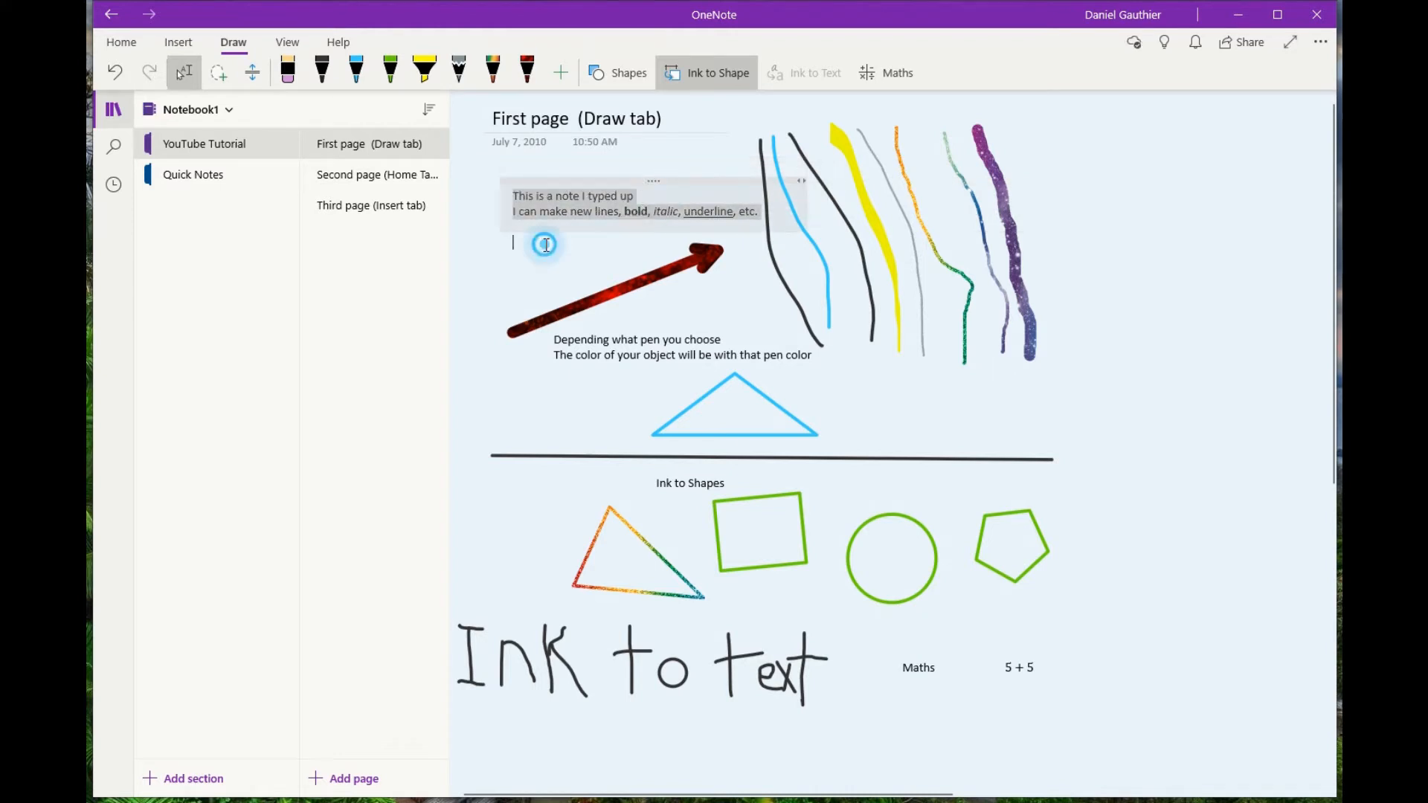
pyautogui.click(491, 299)
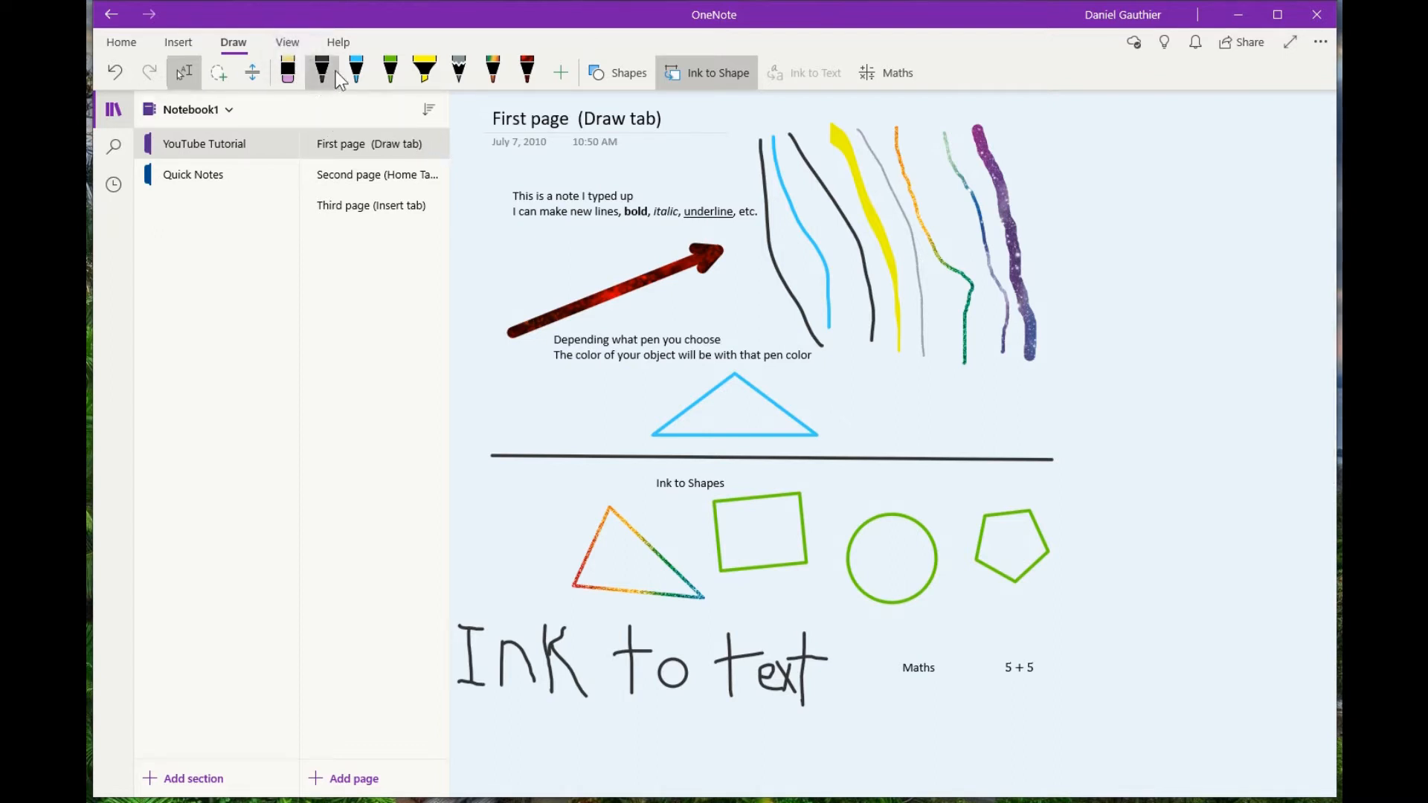
# Recolour the rainbow ink line with the green pen and open that pen's settings.
pyautogui.click(839, 203)
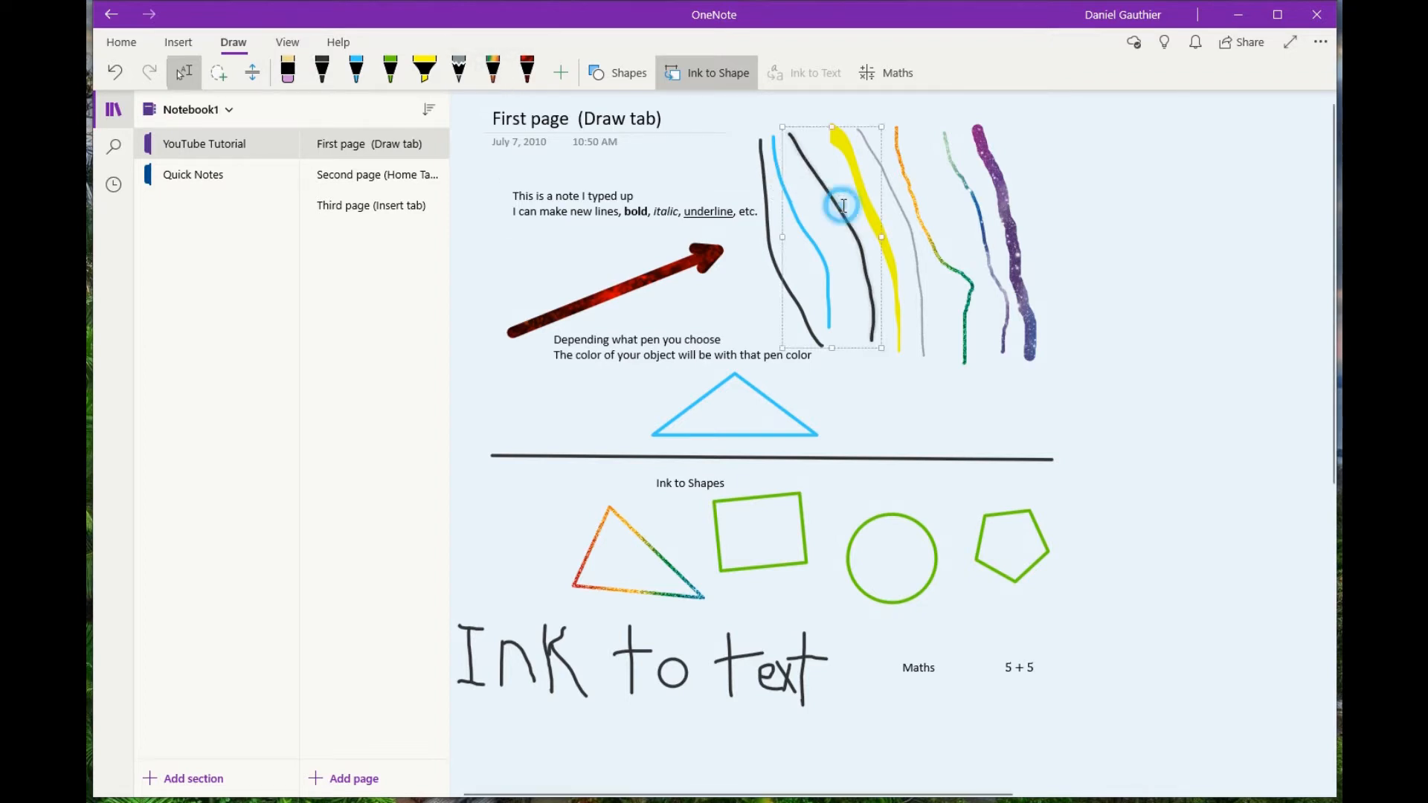
pyautogui.click(890, 246)
pyautogui.click(943, 252)
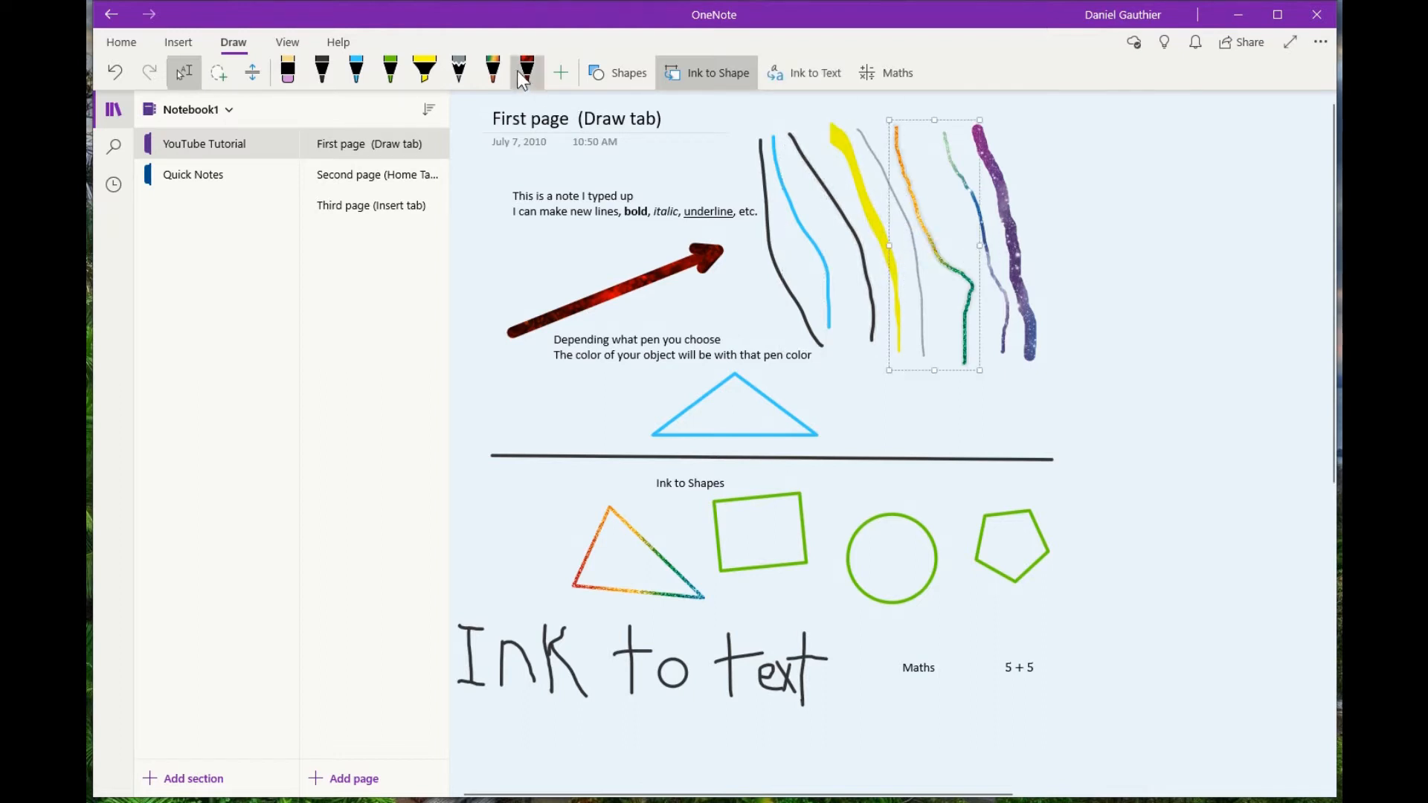
pyautogui.click(400, 84)
pyautogui.click(400, 84)
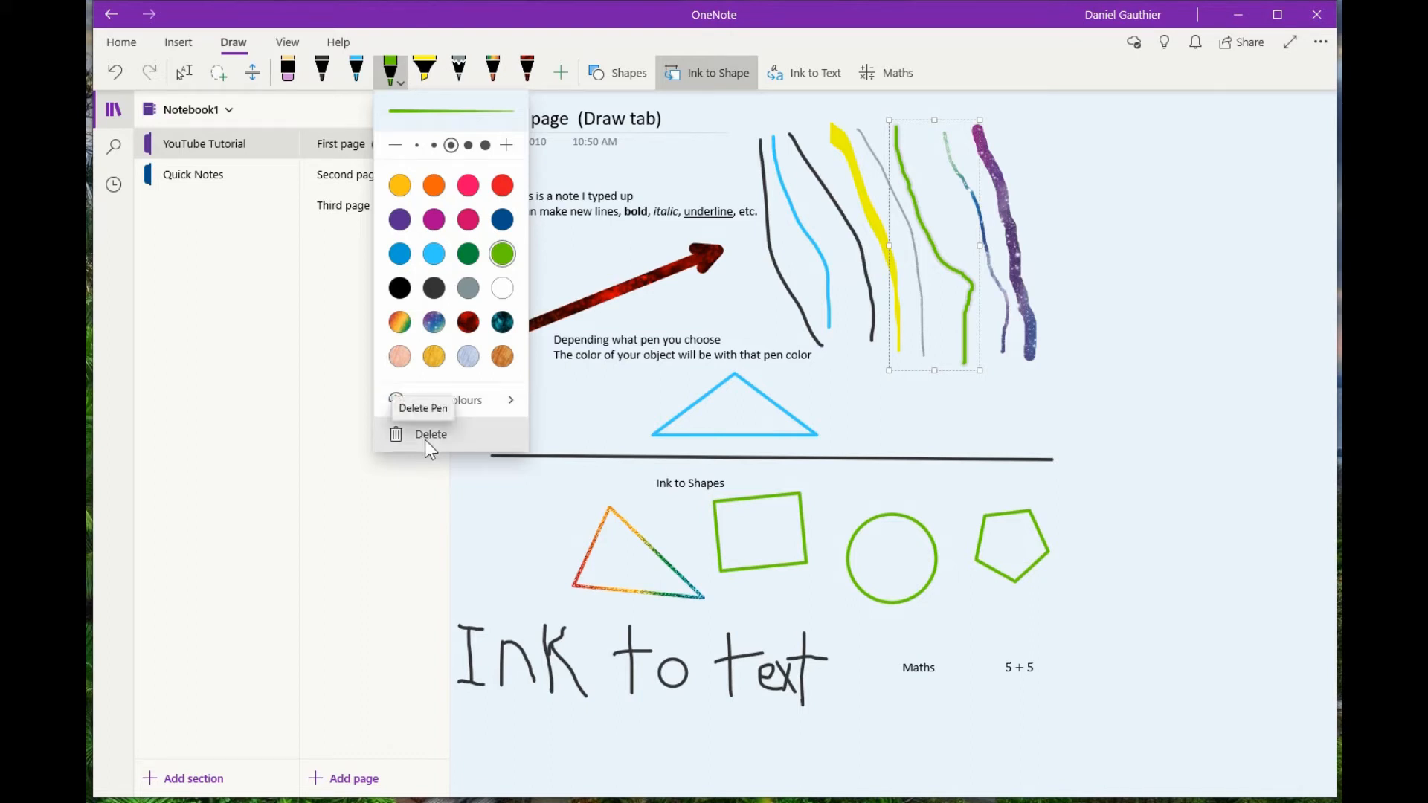
# Add a new highlighter to the pen set, coloured bright pink with the thickest stroke size.
pyautogui.click(560, 72)
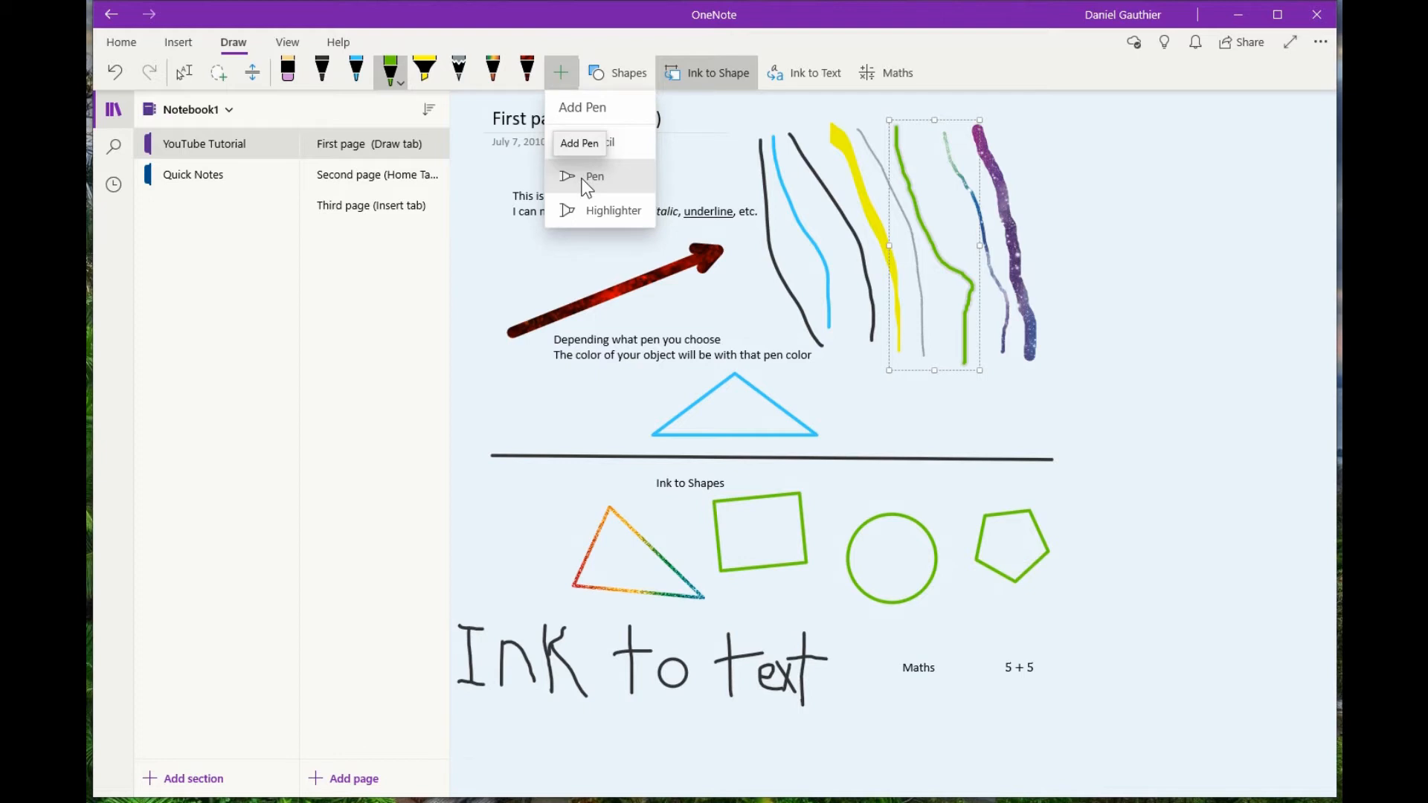
pyautogui.click(589, 216)
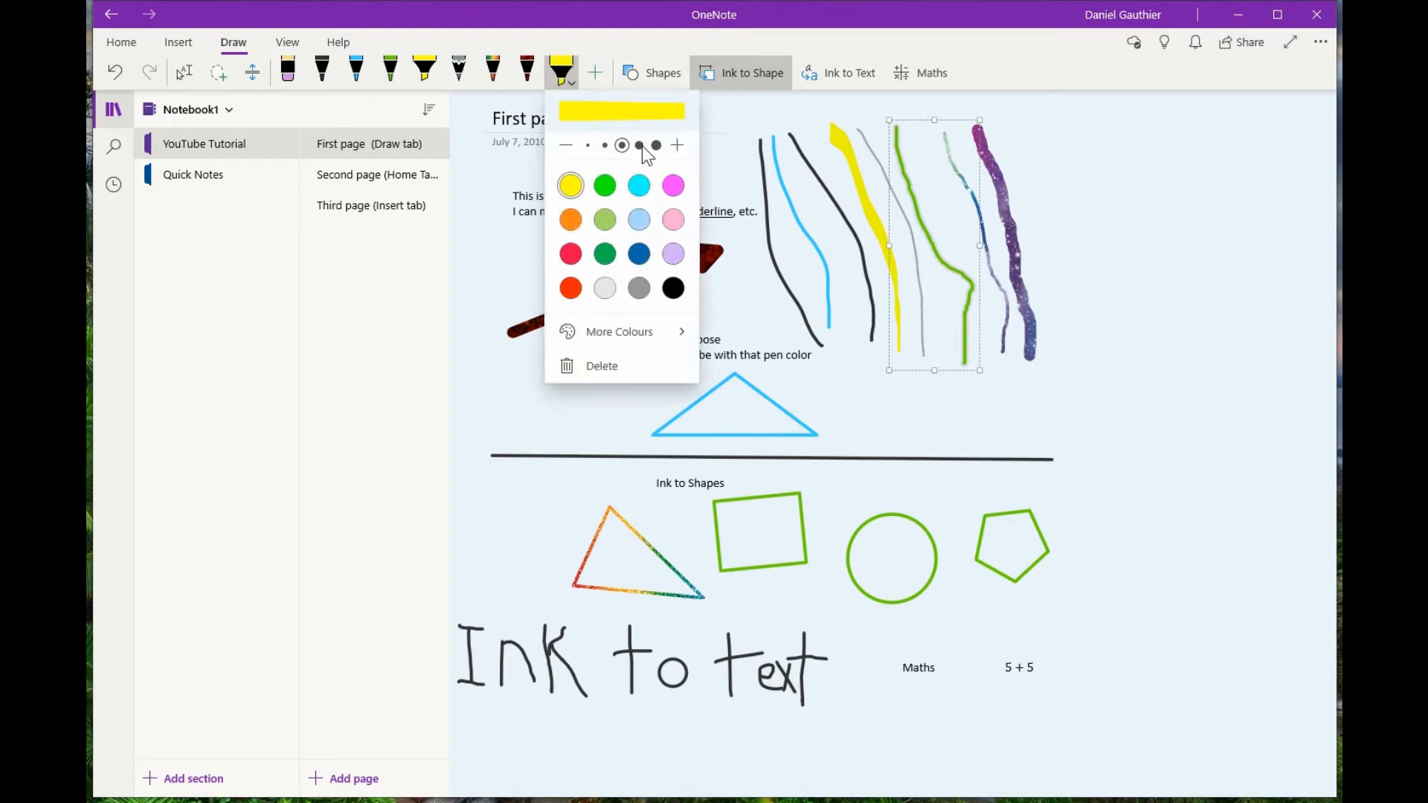
pyautogui.click(672, 185)
pyautogui.click(656, 145)
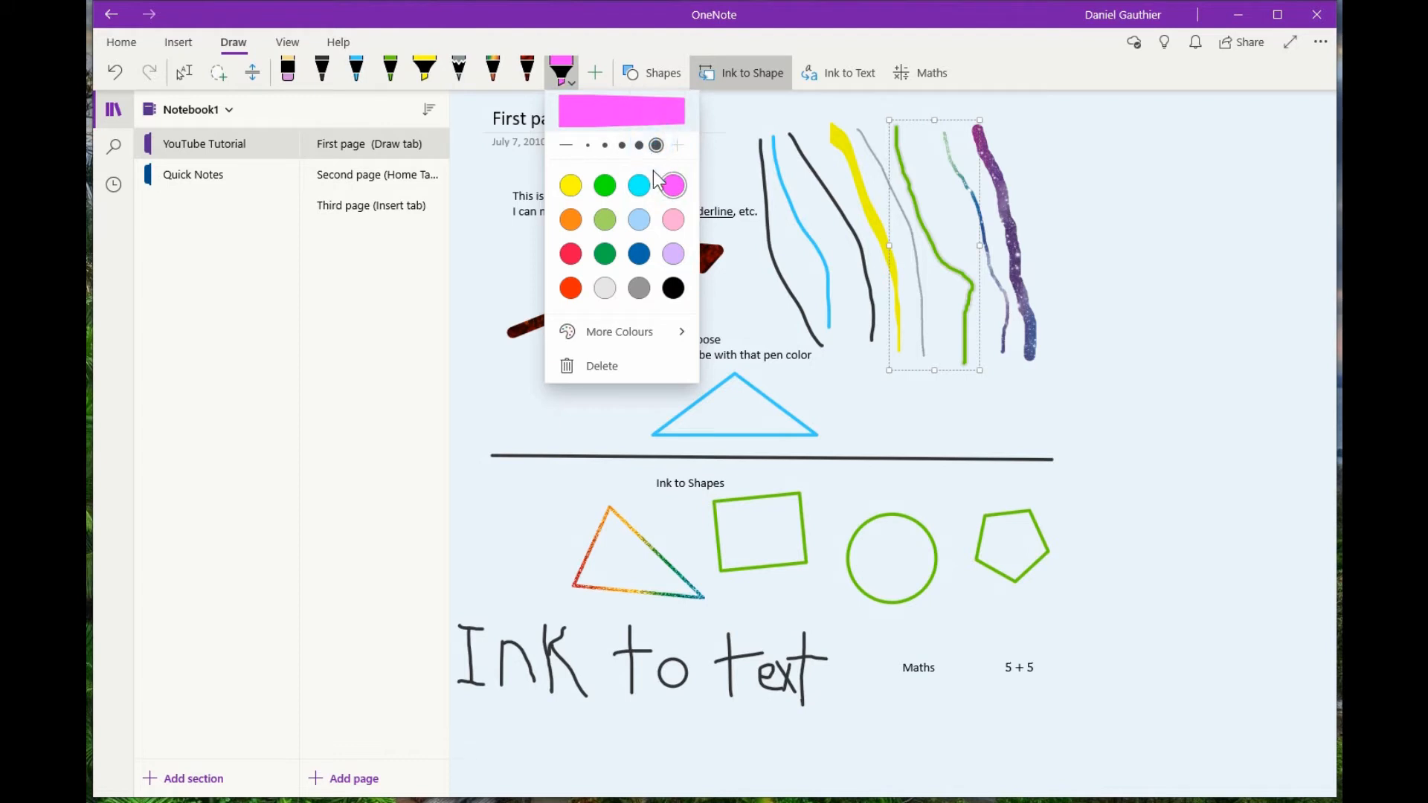
# Draw a short mark and a large freehand scribble with the pink highlighter beside the thick purple line.
pyautogui.click(563, 73)
pyautogui.click(1068, 154)
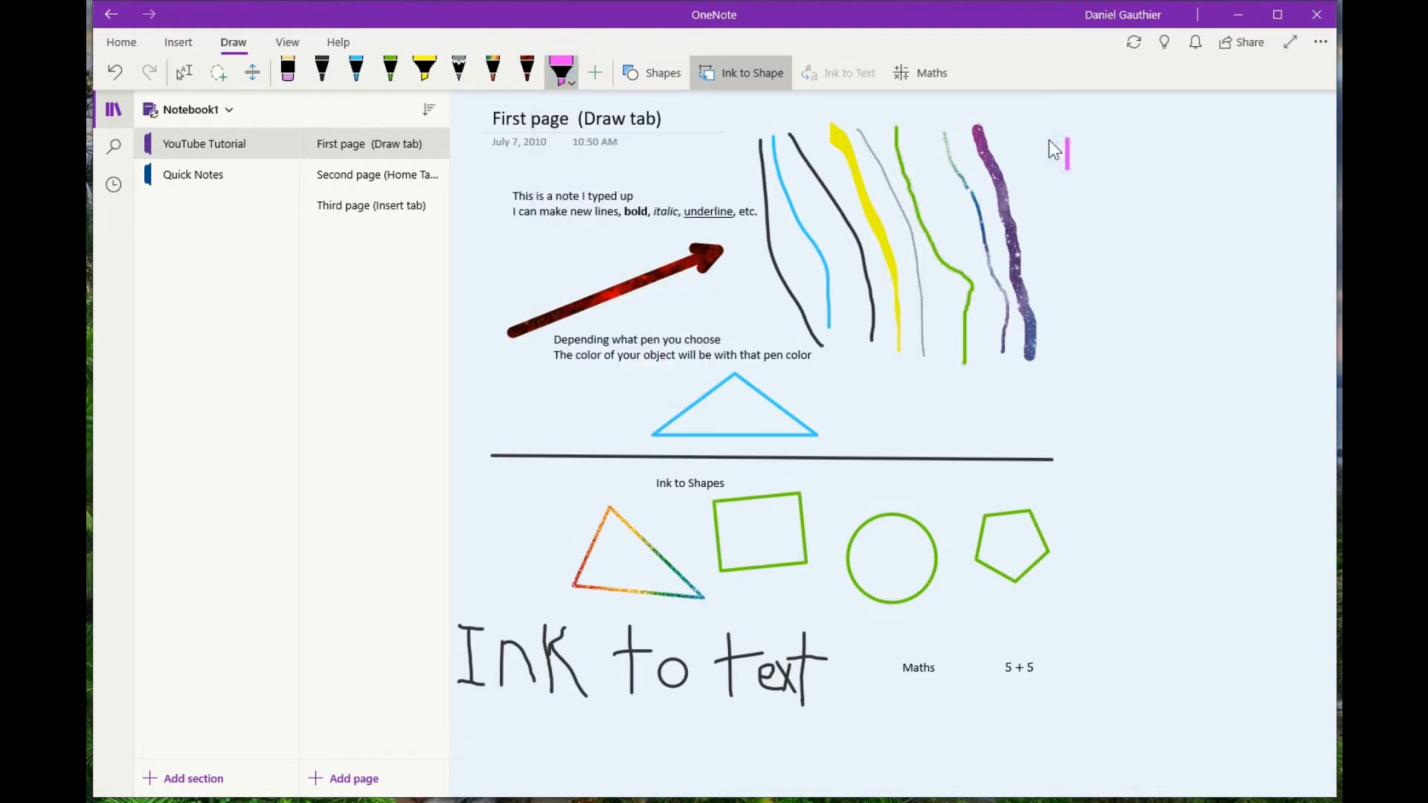
pyautogui.moveTo(1048, 140)
pyautogui.mouseDown()
pyautogui.moveTo(1108, 367)
pyautogui.moveTo(1045, 258)
pyautogui.moveTo(1093, 390)
pyautogui.mouseUp()
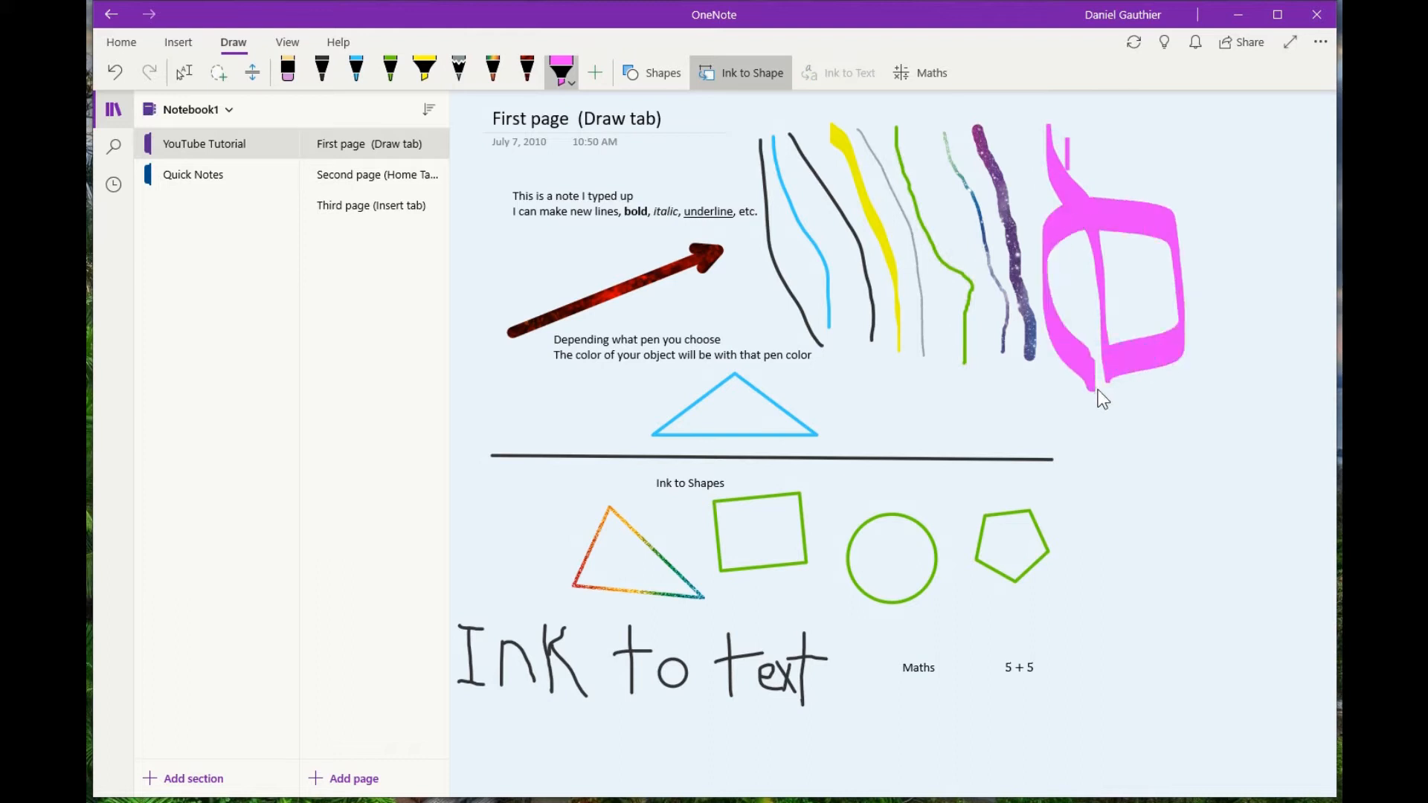
# Erase the pink highlighter scribble and the short pink mark beside the purple line.
pyautogui.click(288, 70)
pyautogui.click(1119, 226)
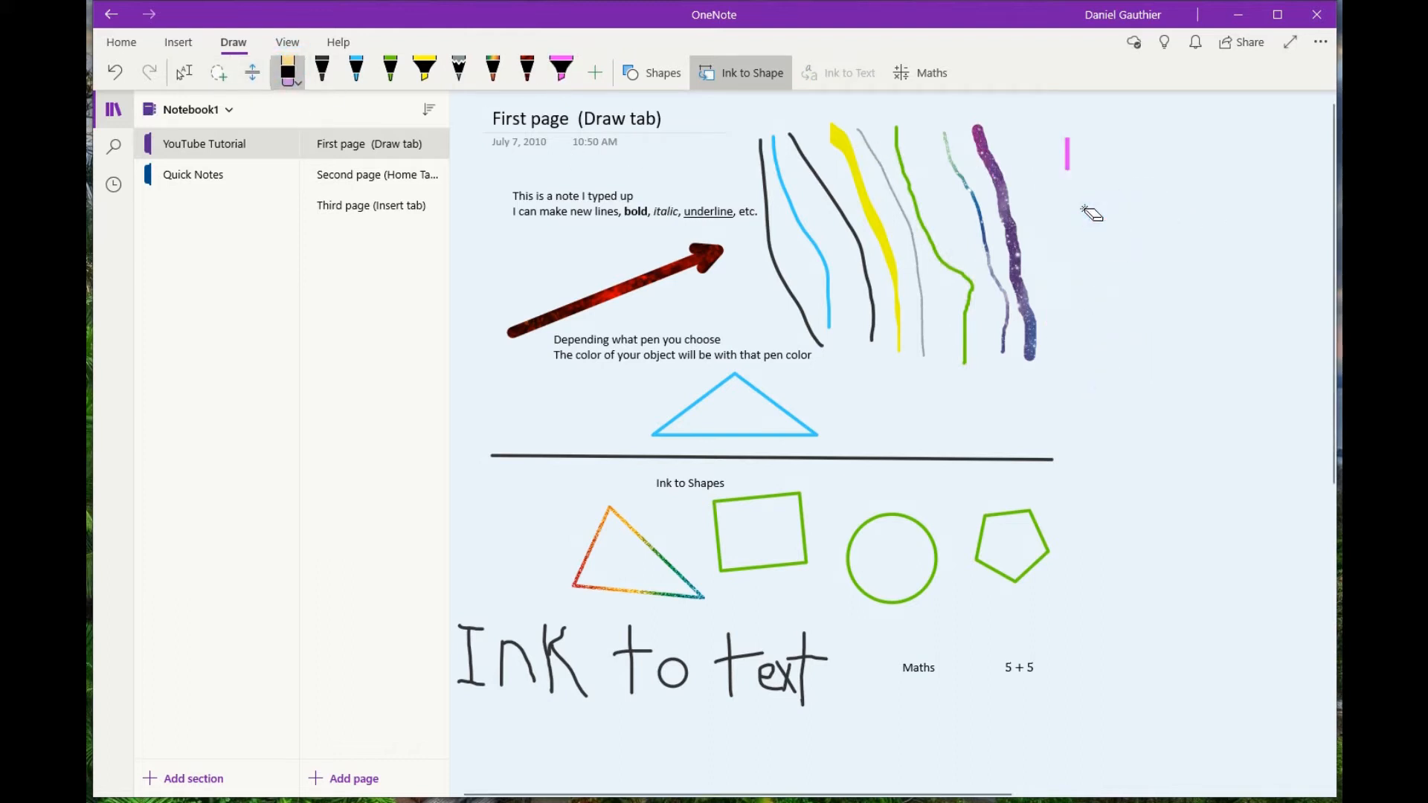
pyautogui.click(1067, 154)
pyautogui.click(1062, 152)
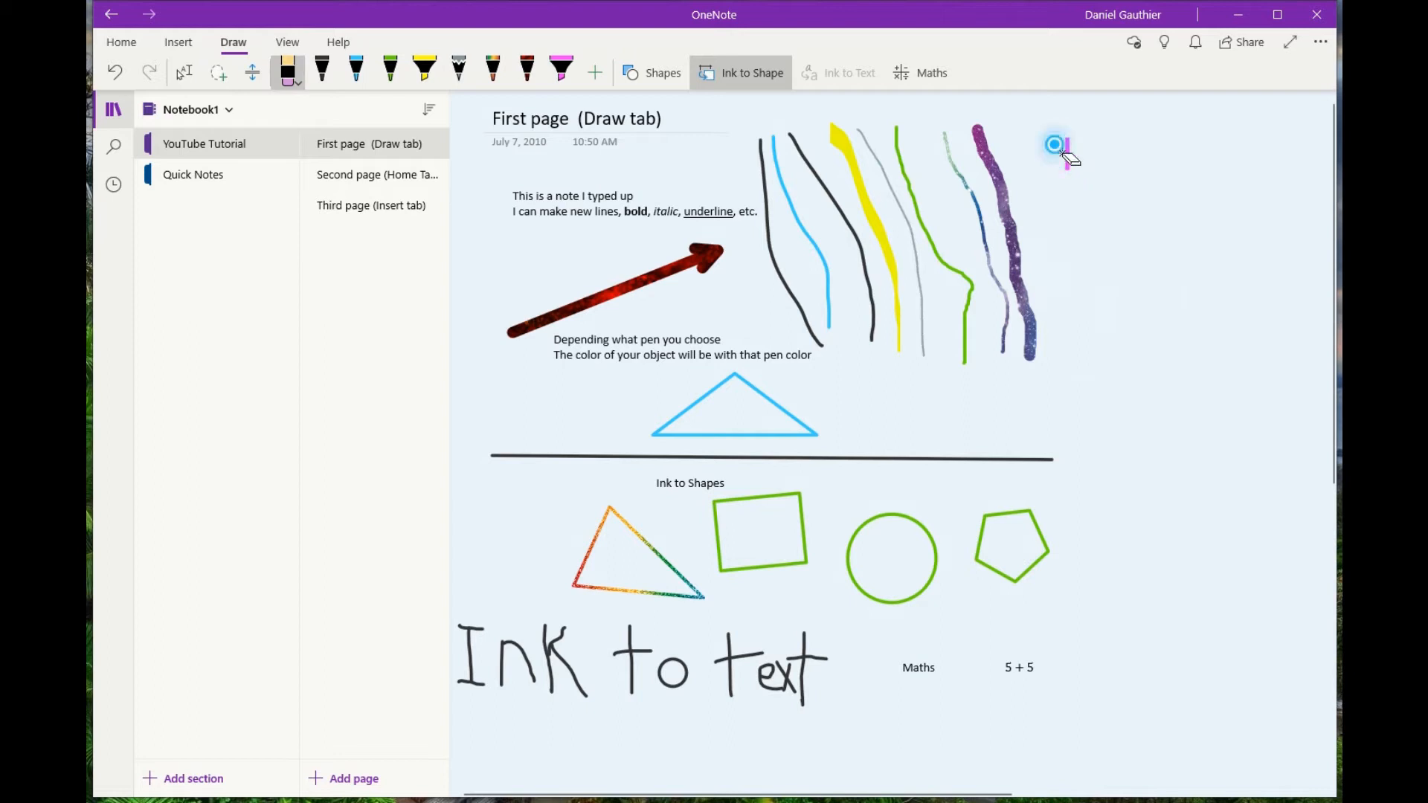
pyautogui.moveTo(1082, 153); pyautogui.dragTo(1052, 161)
pyautogui.click(1076, 146)
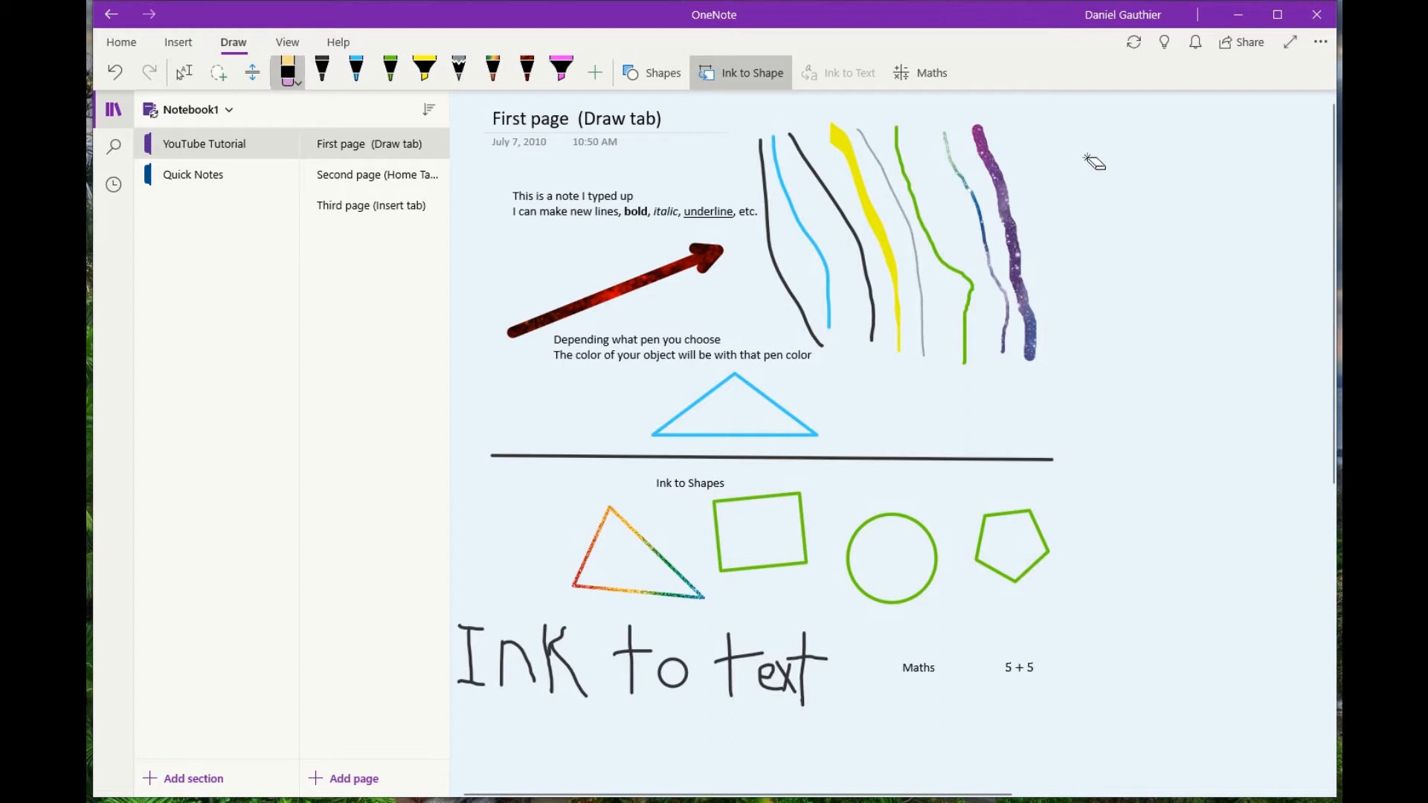
# Delete the bright pink highlighter from the pen set.
pyautogui.click(567, 83)
pyautogui.click(573, 85)
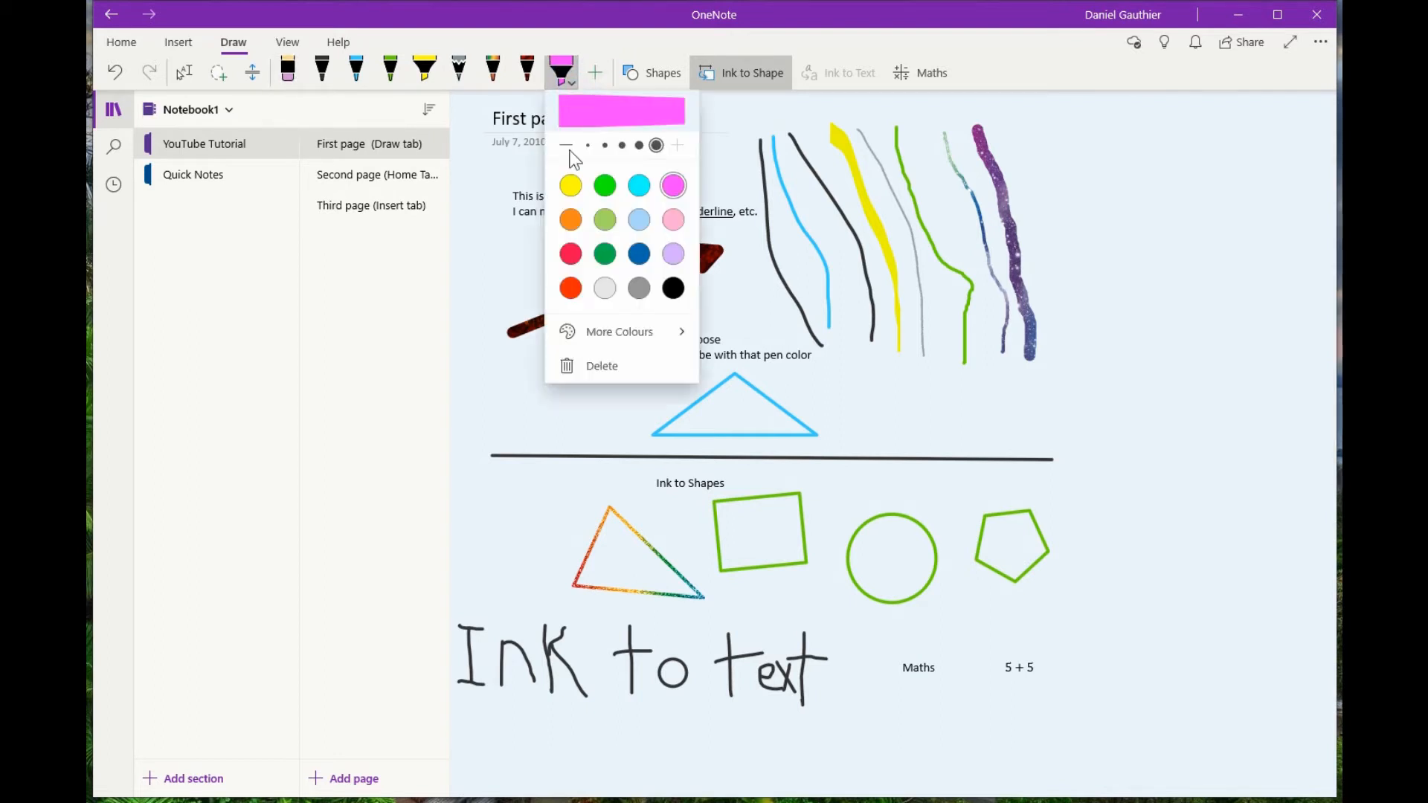
pyautogui.click(594, 364)
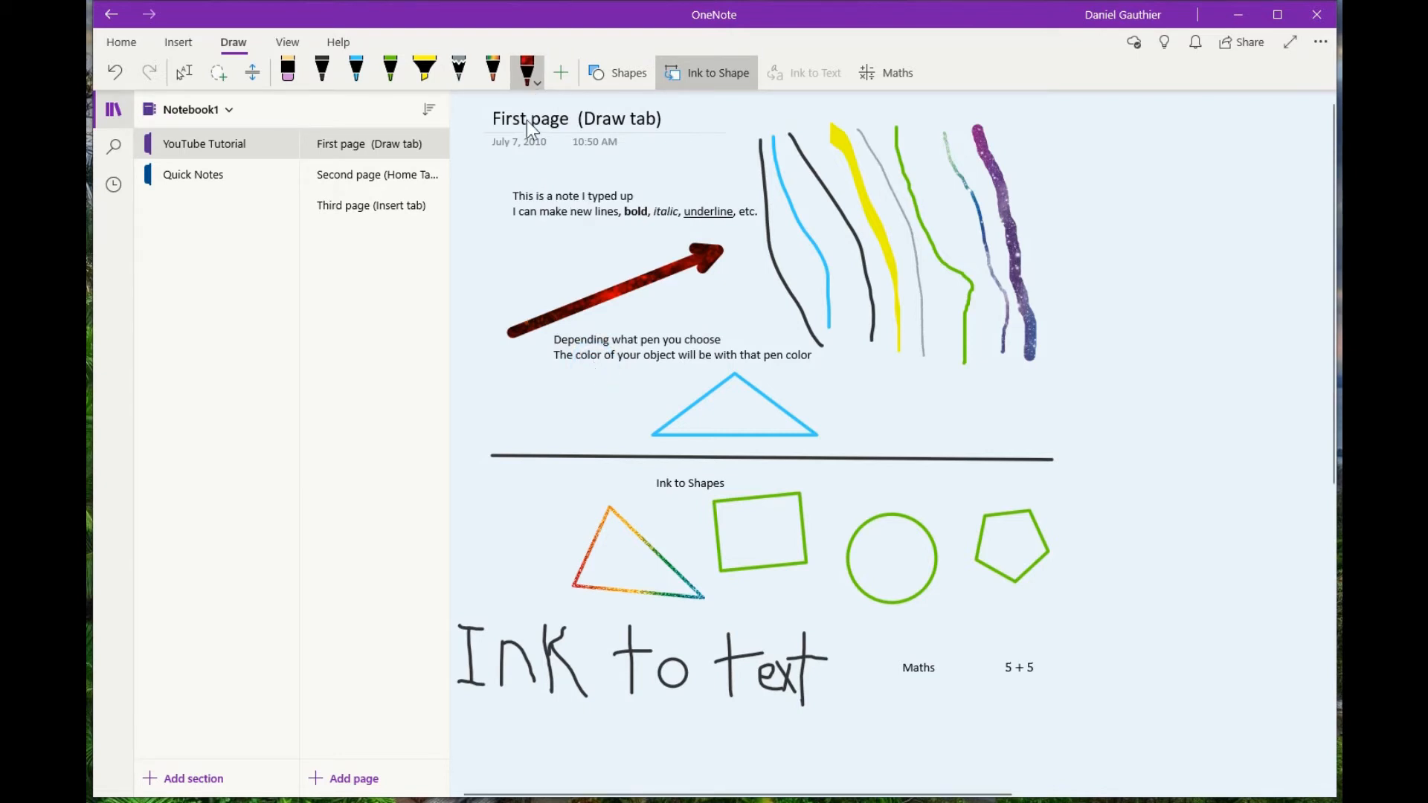
# Draw a diamond shape with the dark red textured pen to the right of the blue triangle, crossing the horizontal line.
pyautogui.click(614, 75)
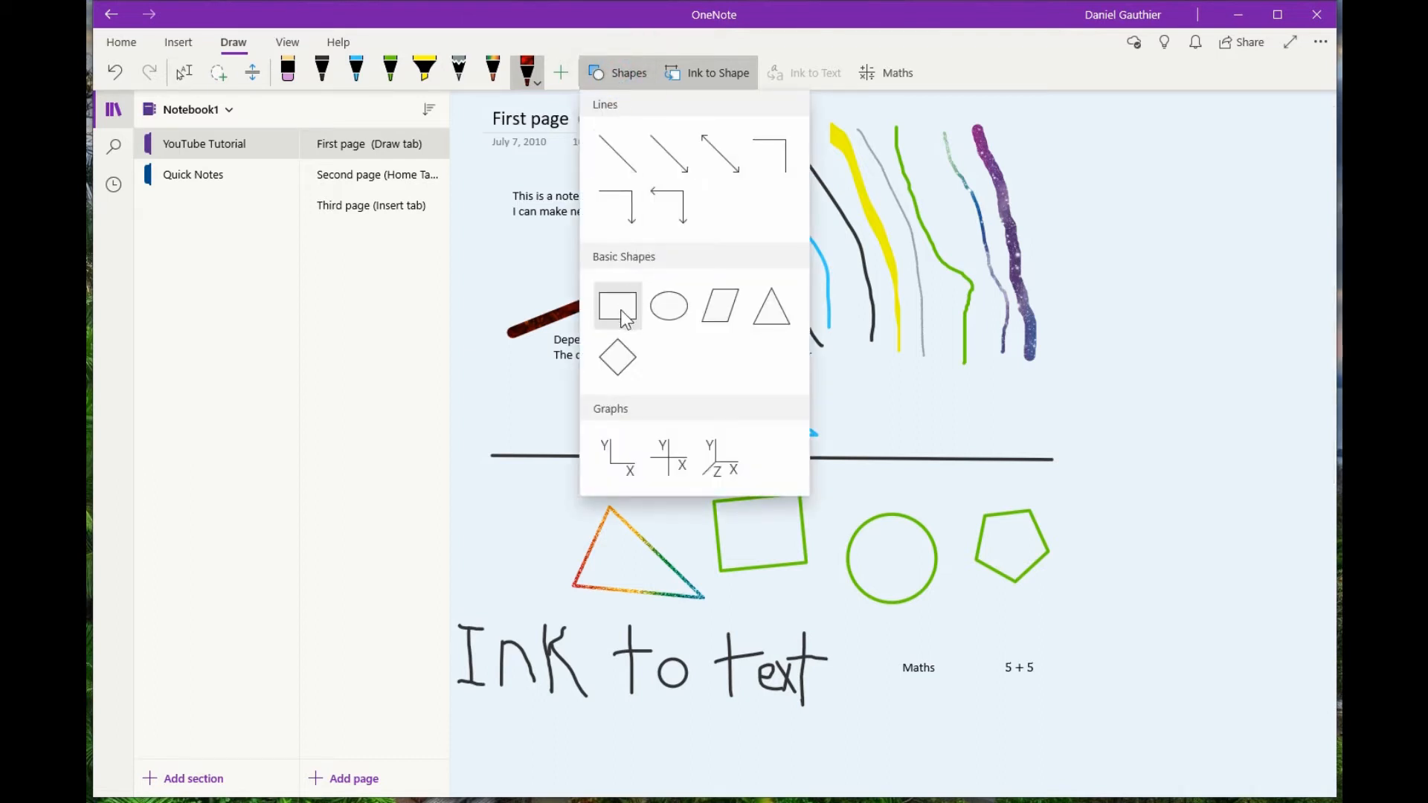
pyautogui.click(617, 359)
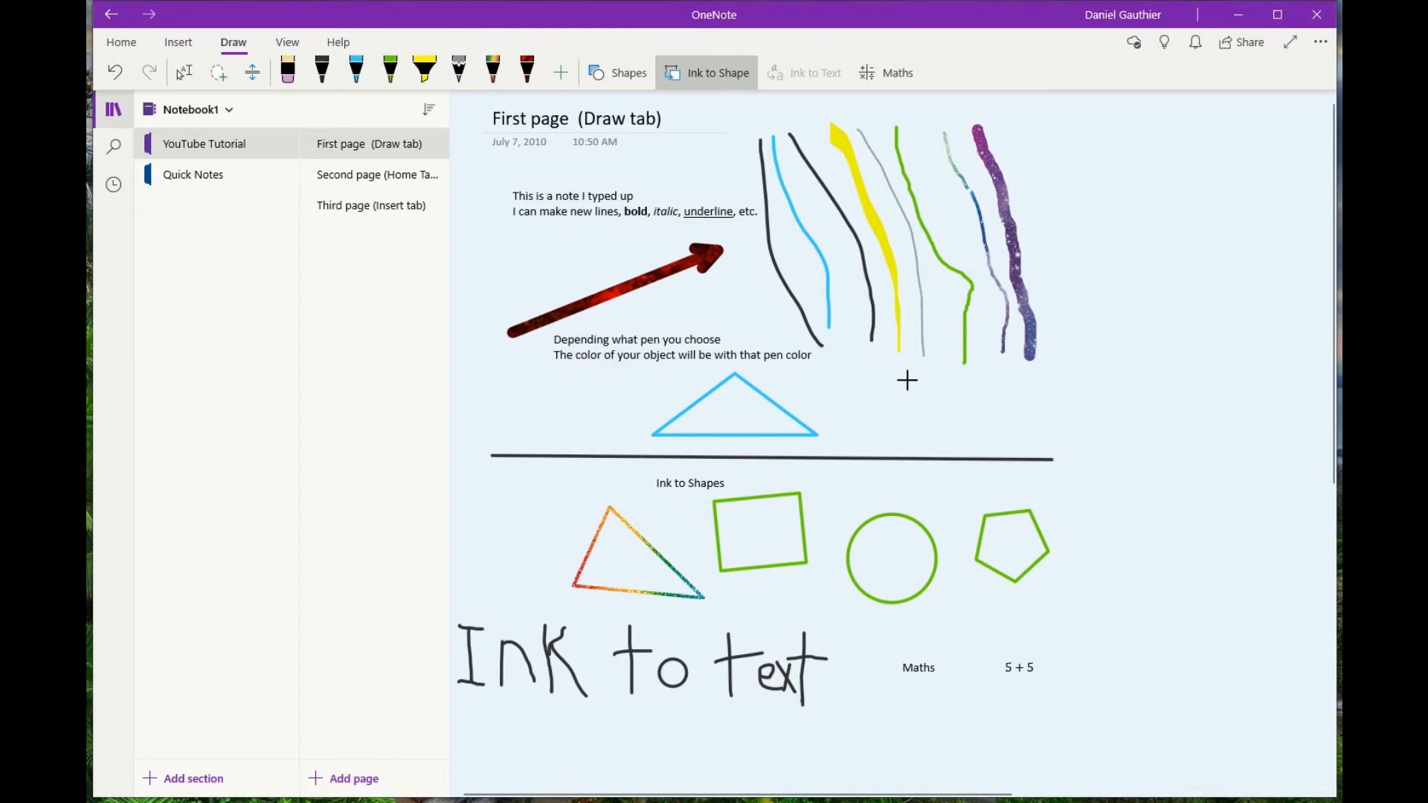
pyautogui.moveTo(906, 380)
pyautogui.mouseDown()
pyautogui.moveTo(930, 502)
pyautogui.moveTo(852, 432)
pyautogui.mouseUp()
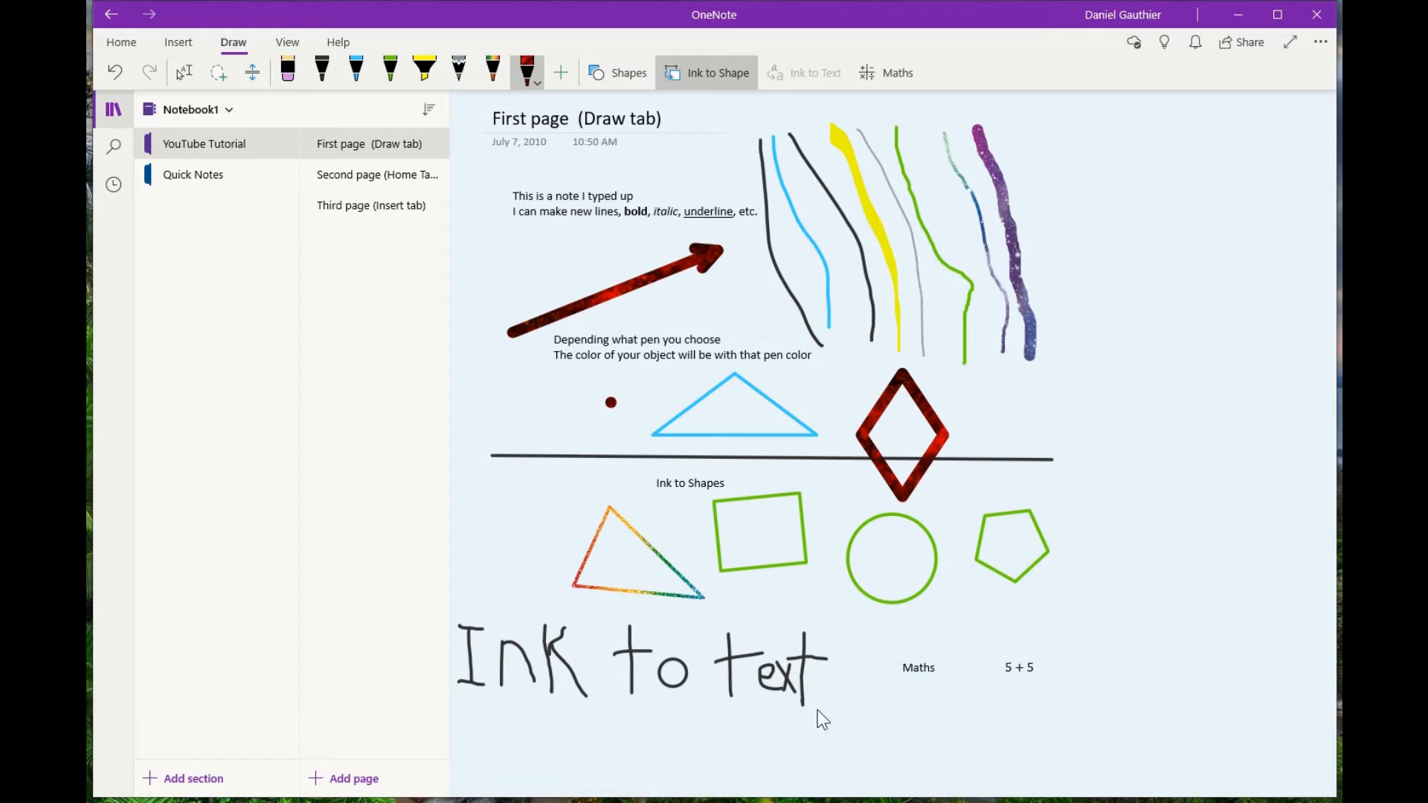
# Lasso the handwritten "Ink to text" at the bottom of the page and convert it to typed text.
pyautogui.click(222, 74)
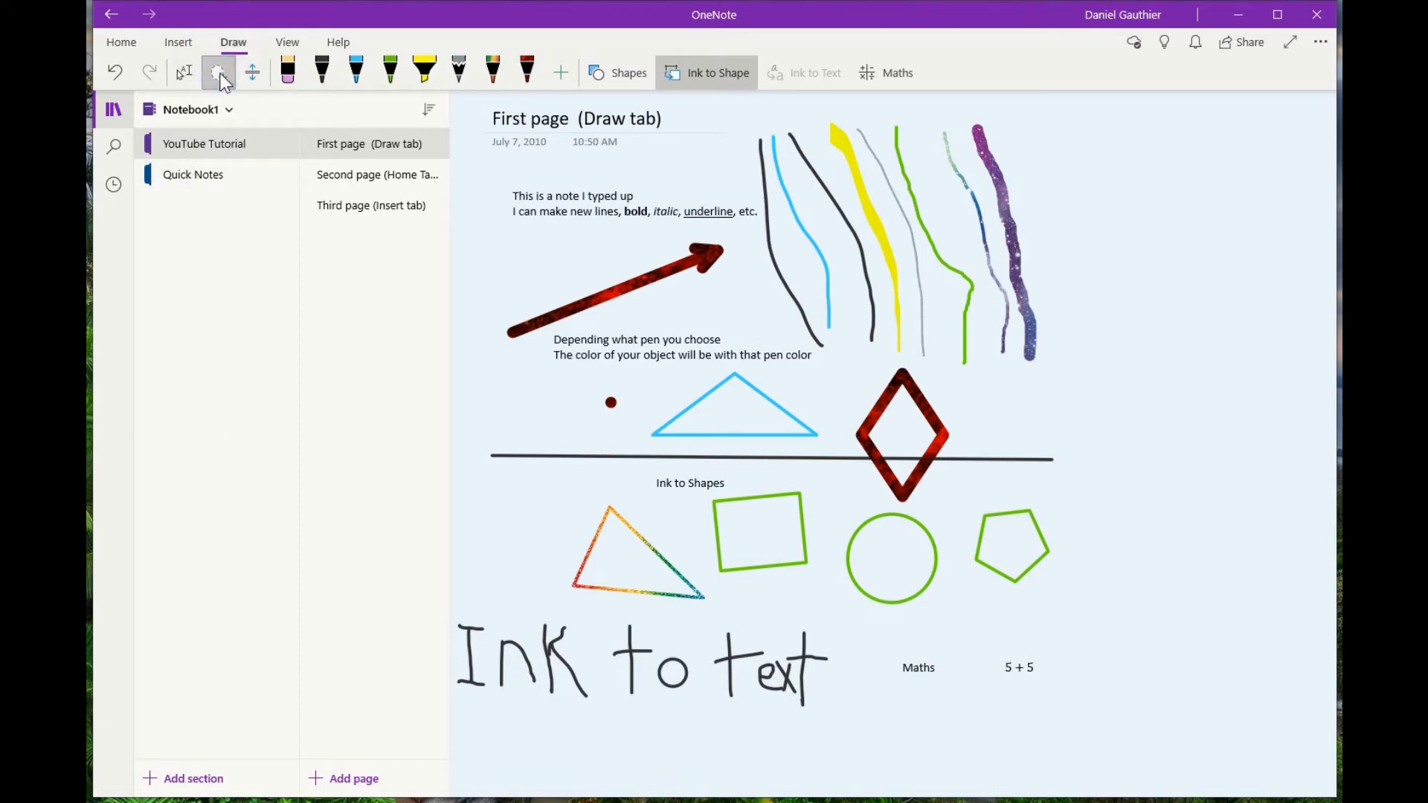
pyautogui.moveTo(453, 611)
pyautogui.mouseDown()
pyautogui.moveTo(455, 673)
pyautogui.moveTo(494, 715)
pyautogui.moveTo(821, 720)
pyautogui.moveTo(877, 706)
pyautogui.moveTo(845, 631)
pyautogui.moveTo(448, 608)
pyautogui.mouseUp()
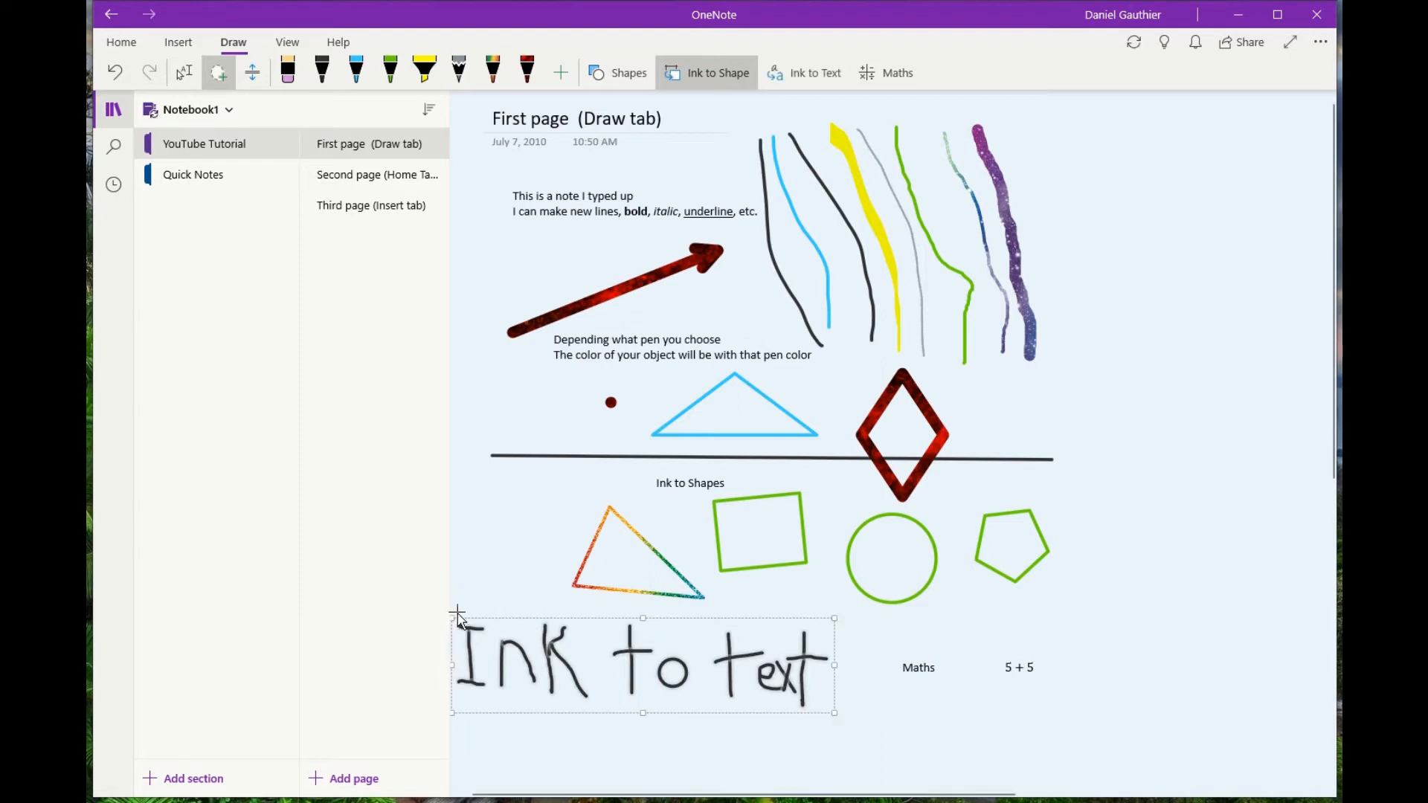
pyautogui.click(811, 77)
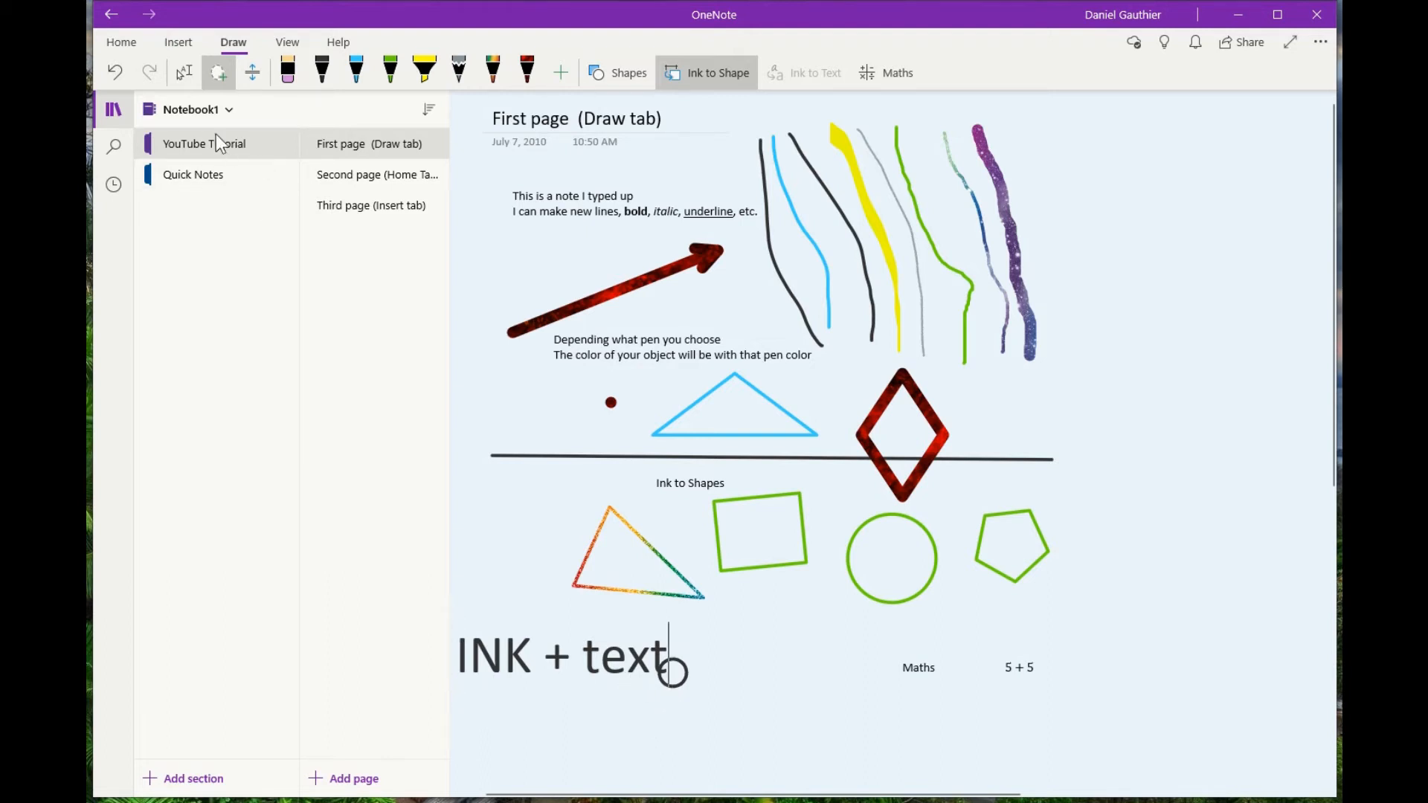
# Undo the conversion of the handwritten "Ink to text" into typed text and deselect the restored ink.
pyautogui.click(115, 74)
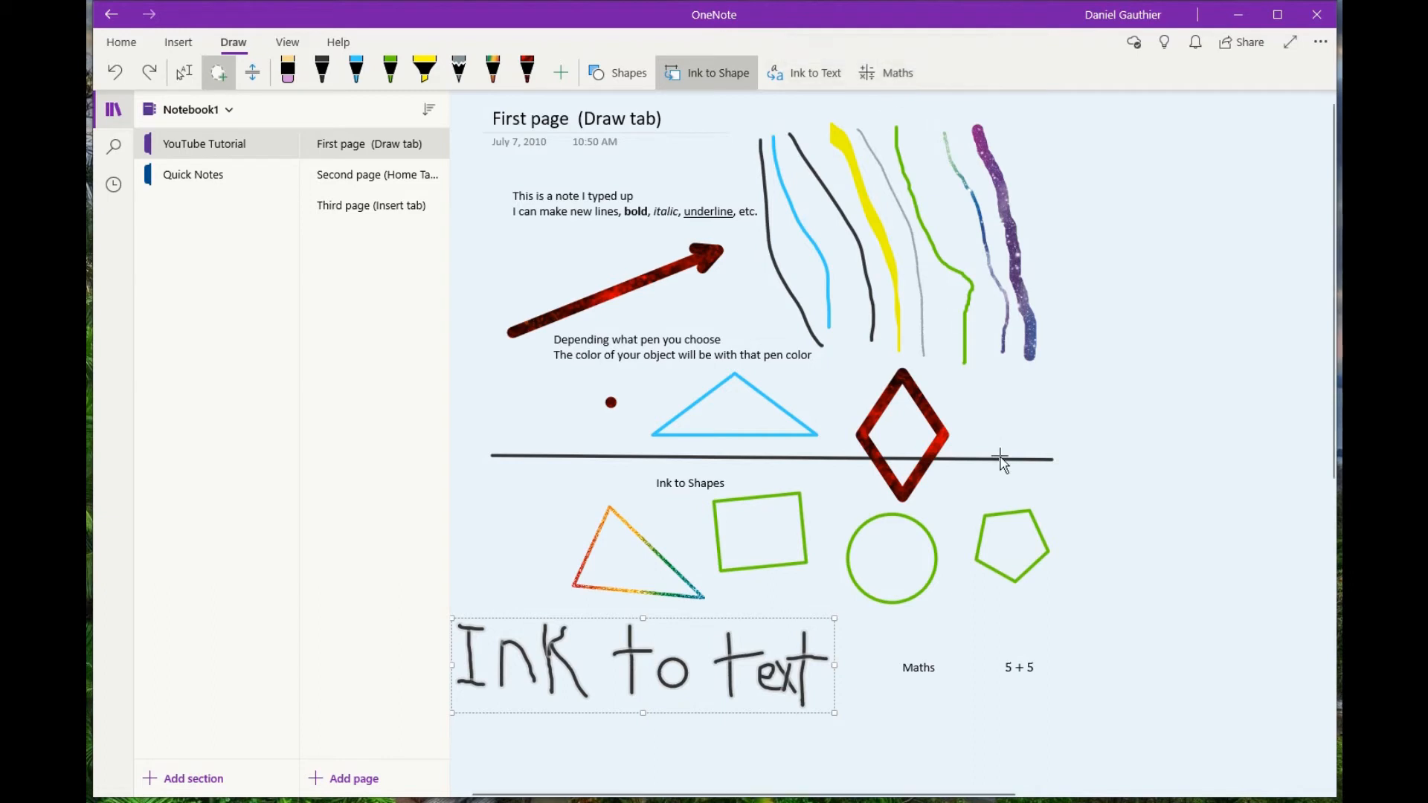
pyautogui.click(1017, 669)
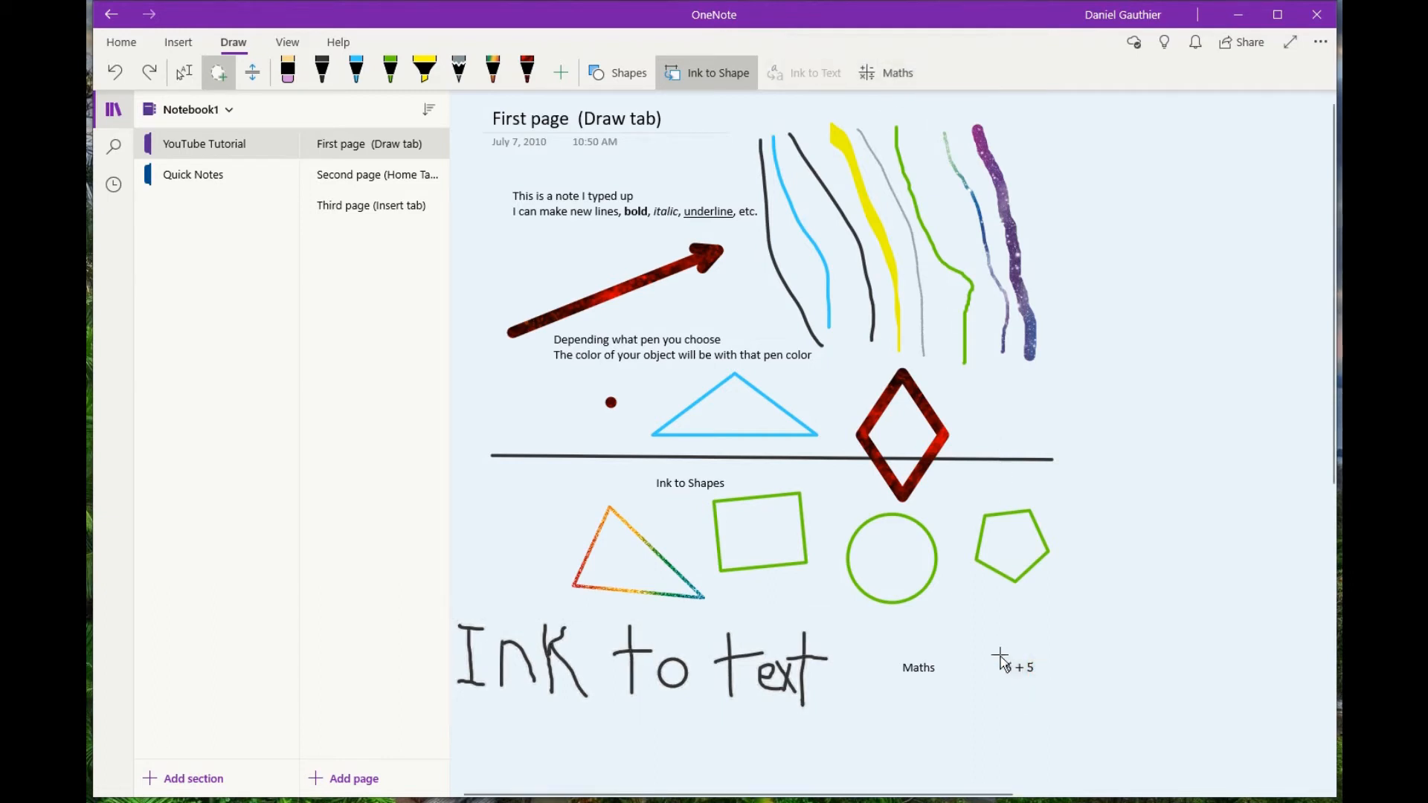
# Lasso the 5 + 5 expression, evaluate it with Maths and view its solution steps.
pyautogui.moveTo(987, 632)
pyautogui.mouseDown()
pyautogui.moveTo(986, 676)
pyautogui.moveTo(1046, 625)
pyautogui.moveTo(988, 637)
pyautogui.mouseUp()
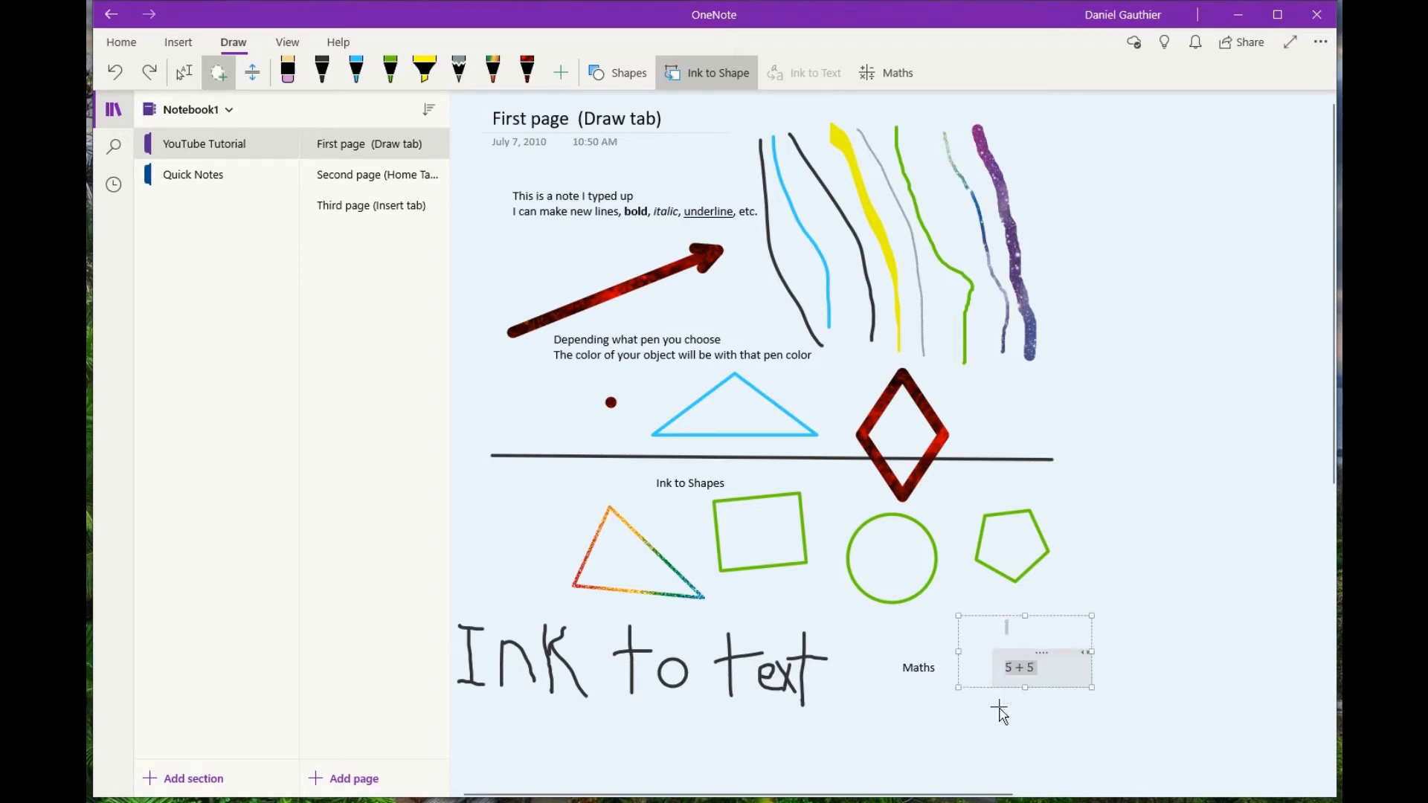
pyautogui.click(887, 69)
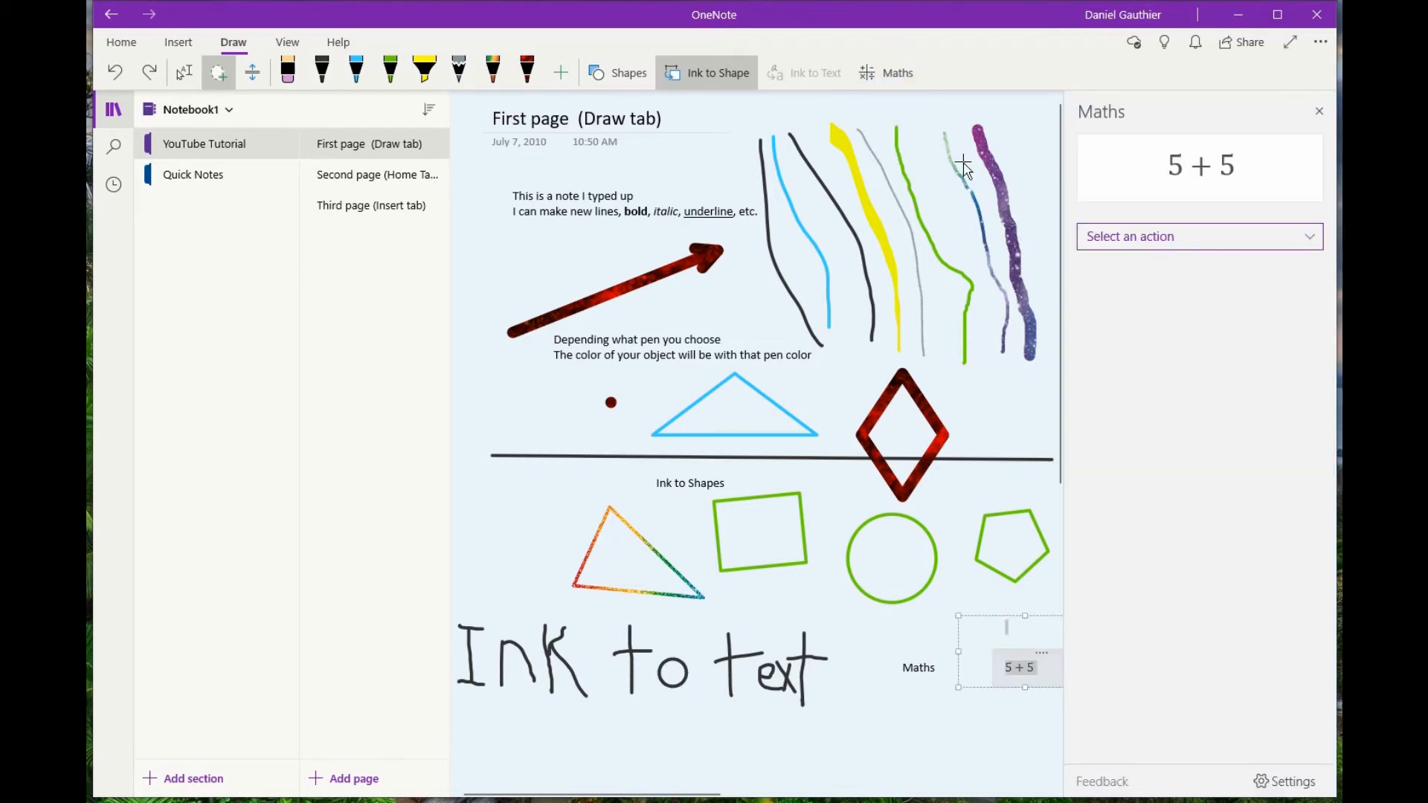
pyautogui.click(1155, 237)
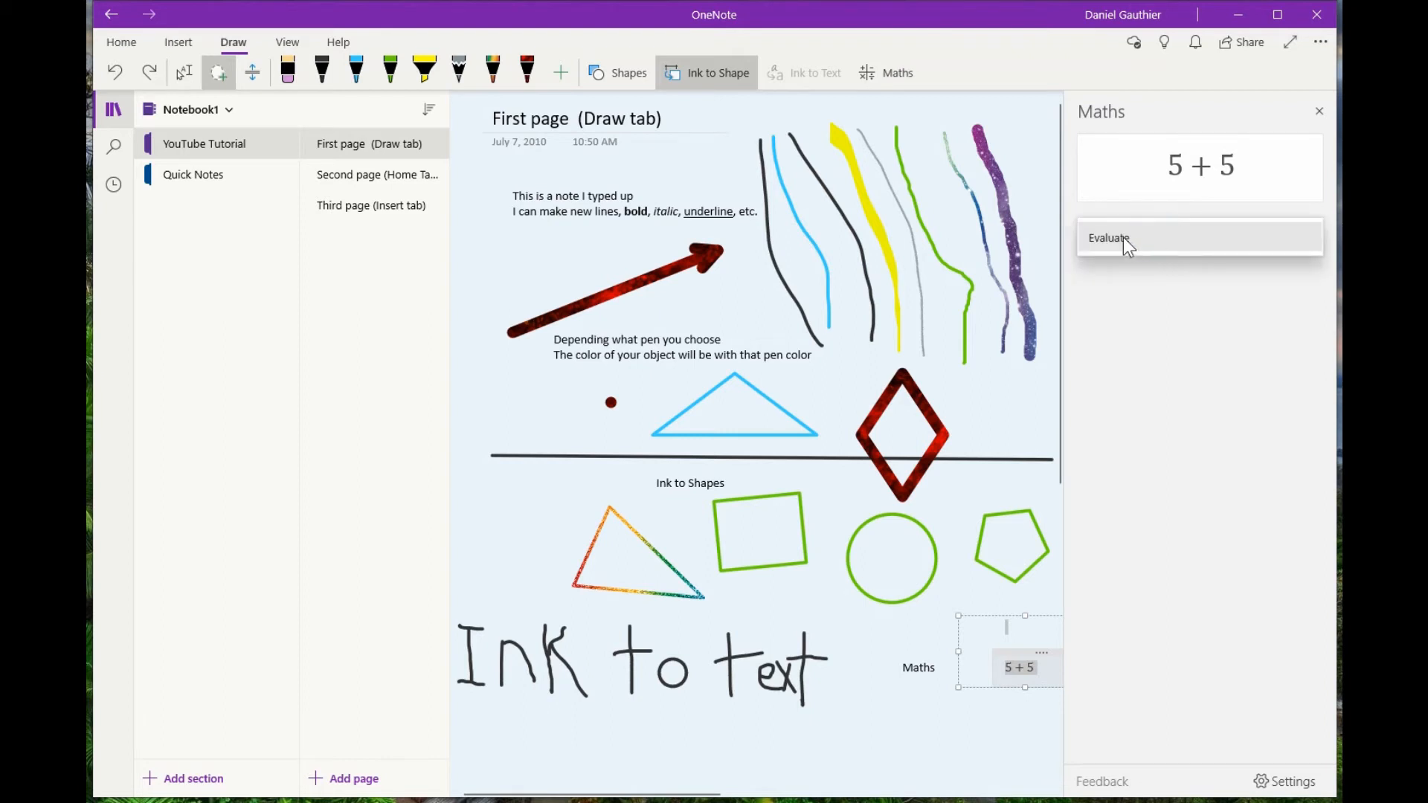
pyautogui.click(1123, 238)
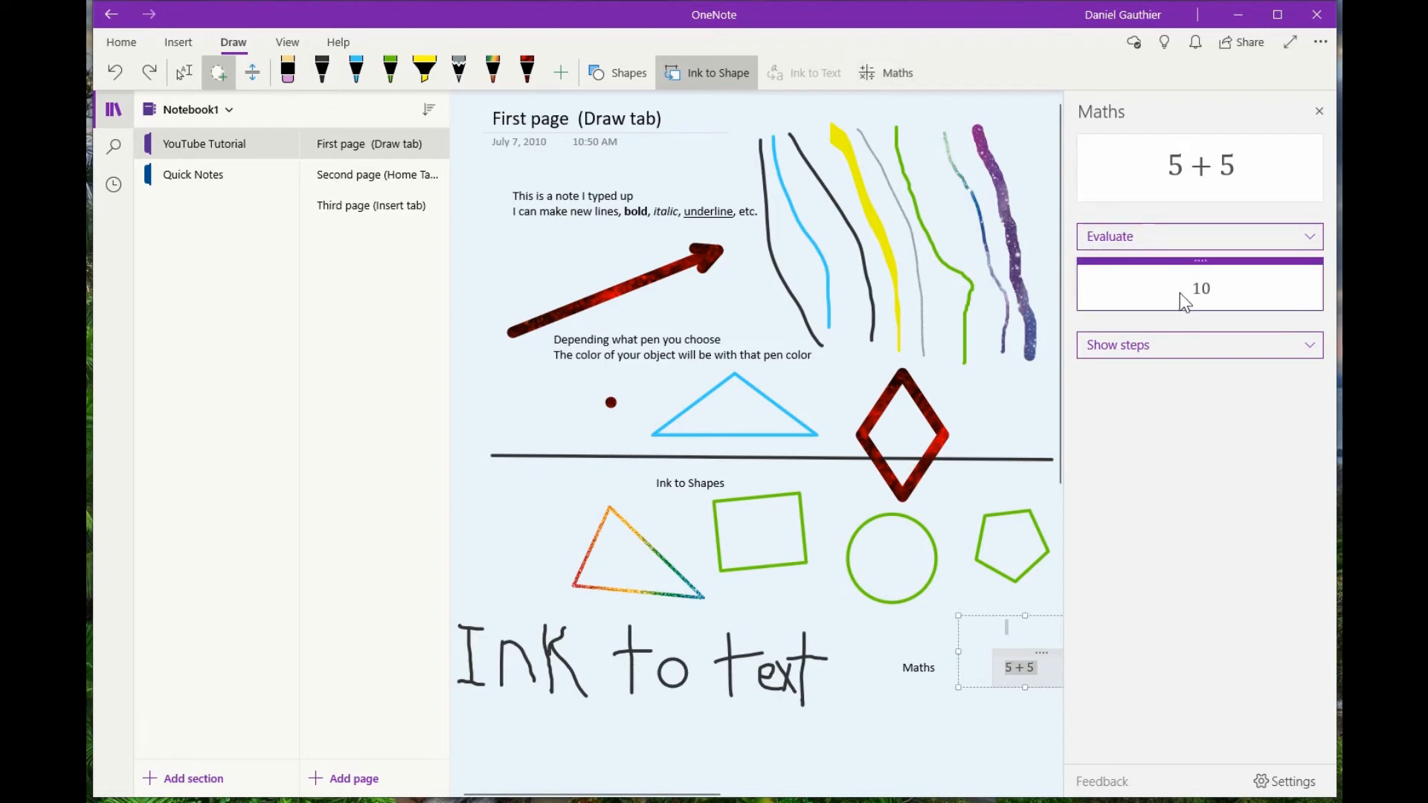
pyautogui.click(1135, 347)
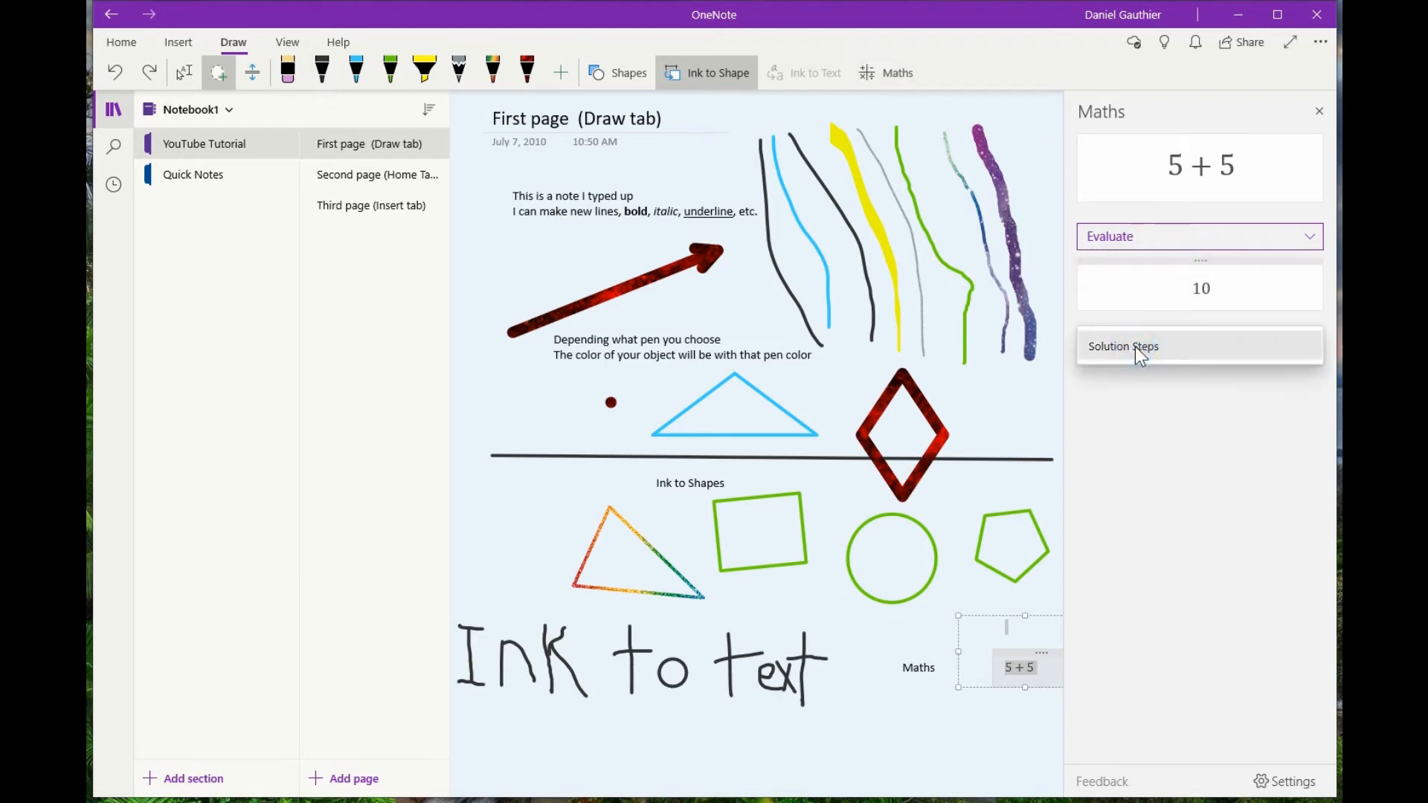
pyautogui.click(1135, 347)
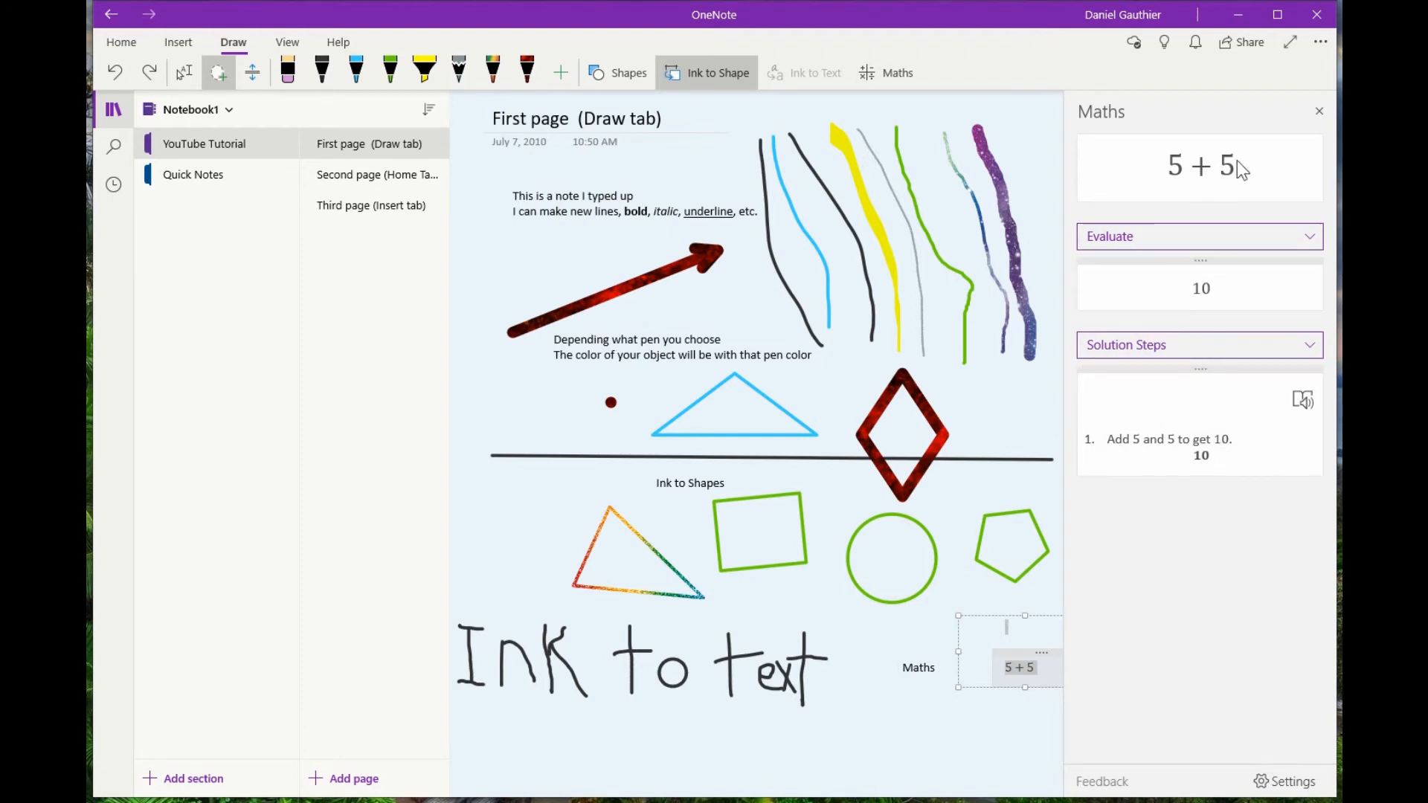
pyautogui.click(1319, 112)
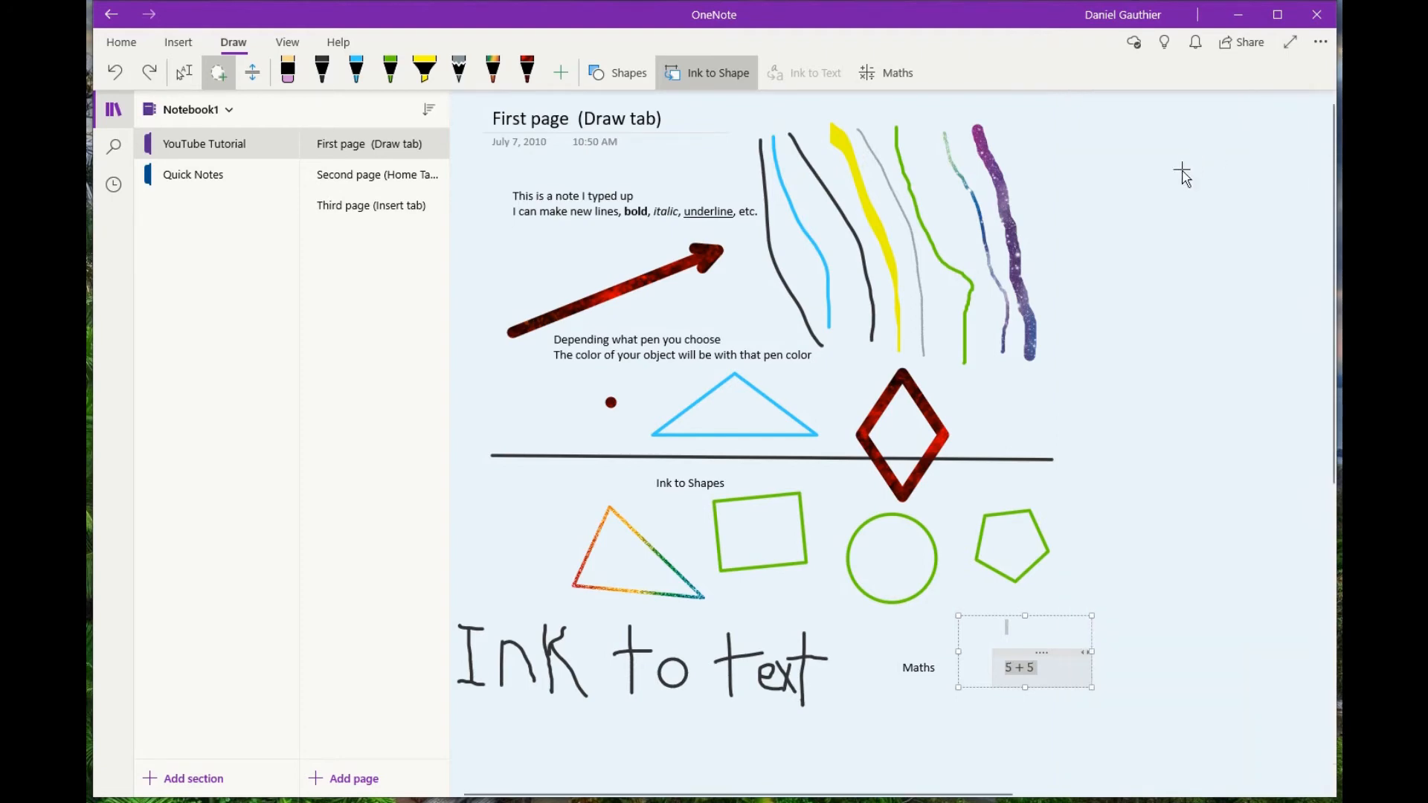
pyautogui.click(1190, 253)
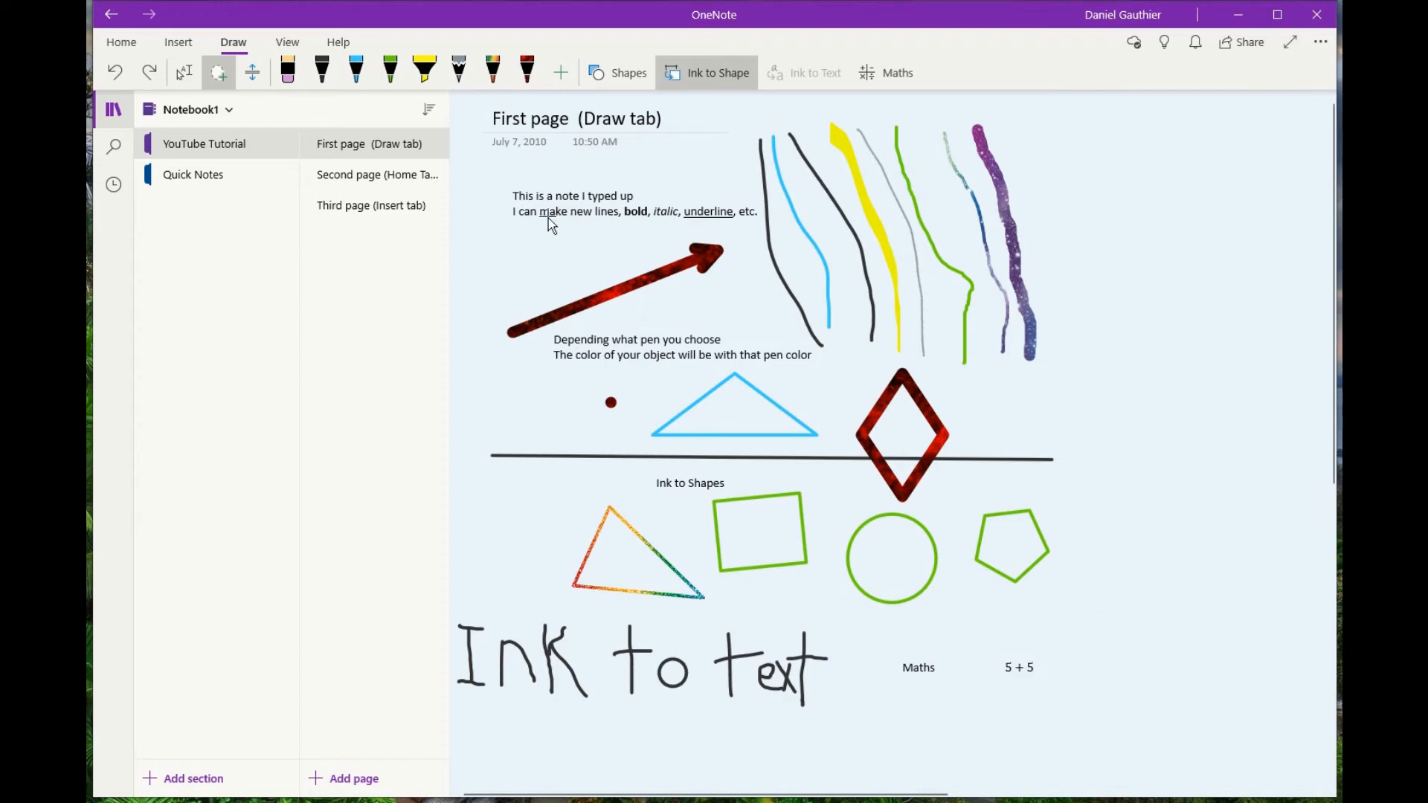
# Open "Second page (Home Tab)" and look through the additional font formatting and paragraph alignment options.
pyautogui.click(374, 179)
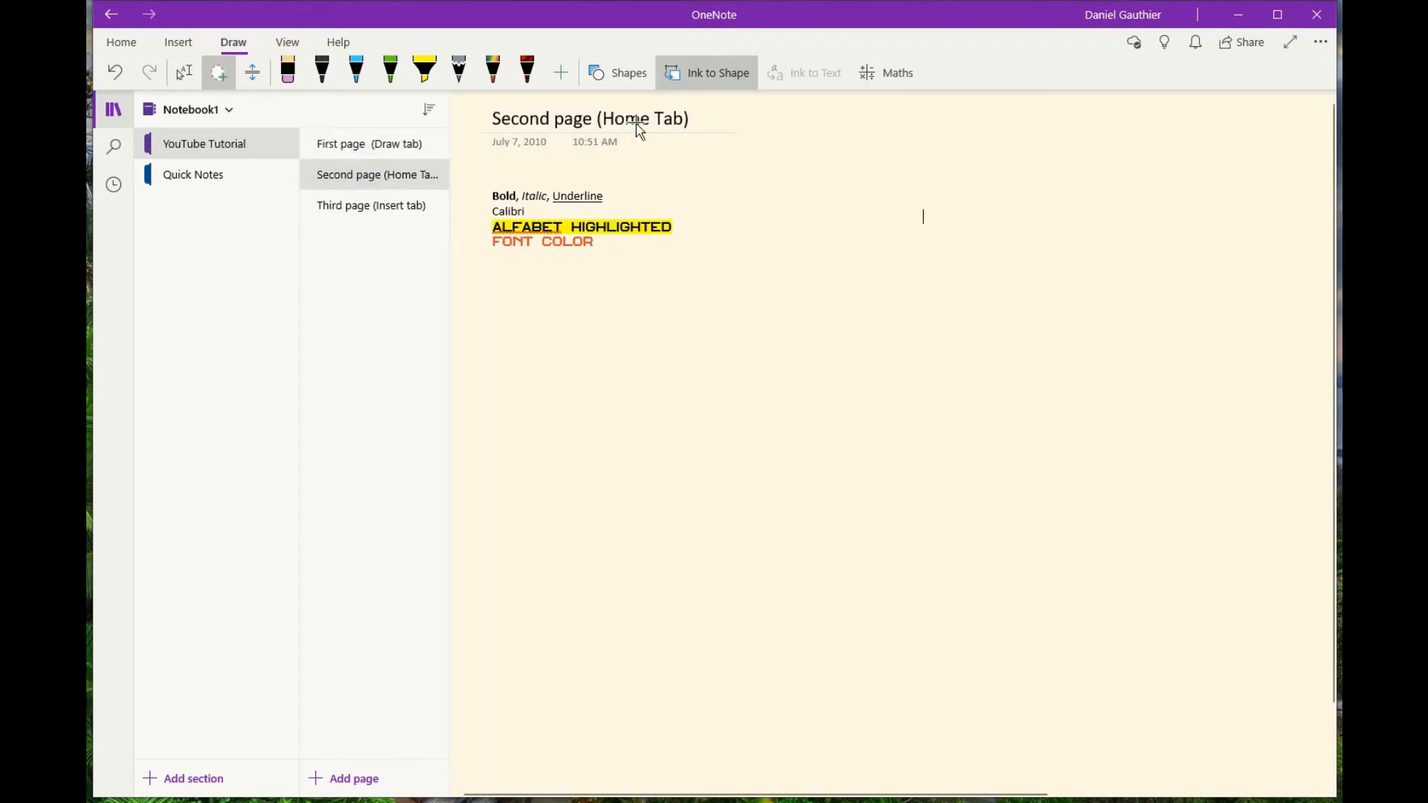
pyautogui.click(123, 44)
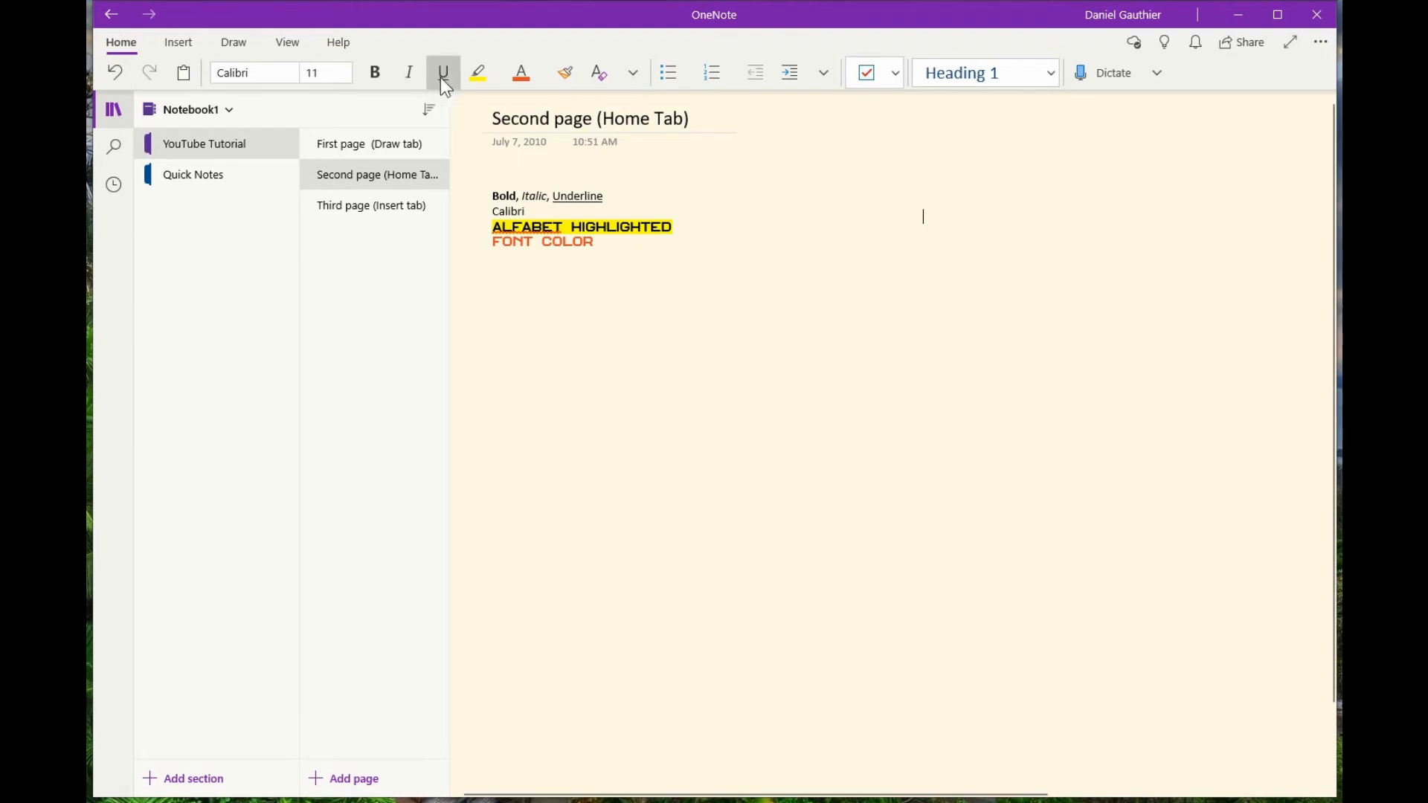
pyautogui.click(630, 78)
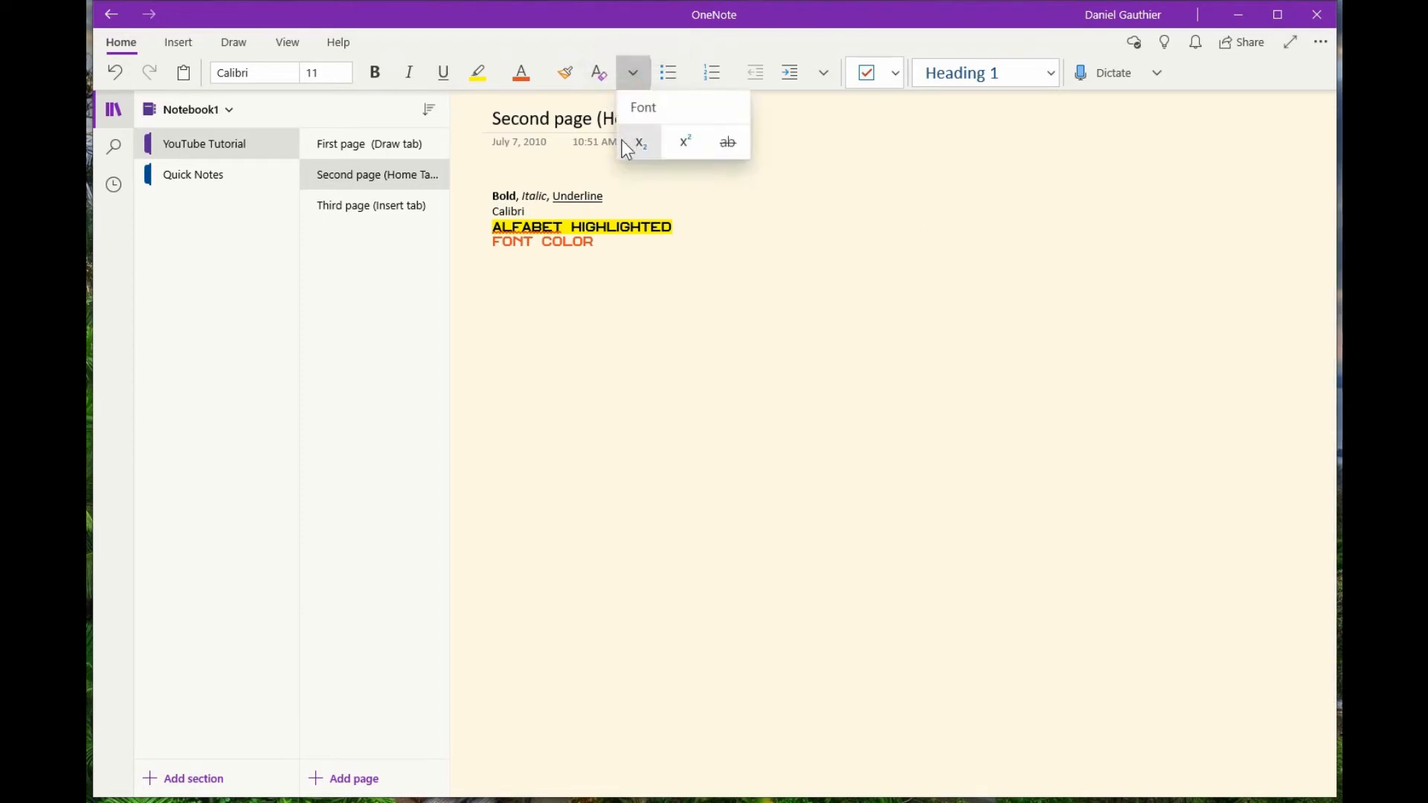
pyautogui.click(823, 71)
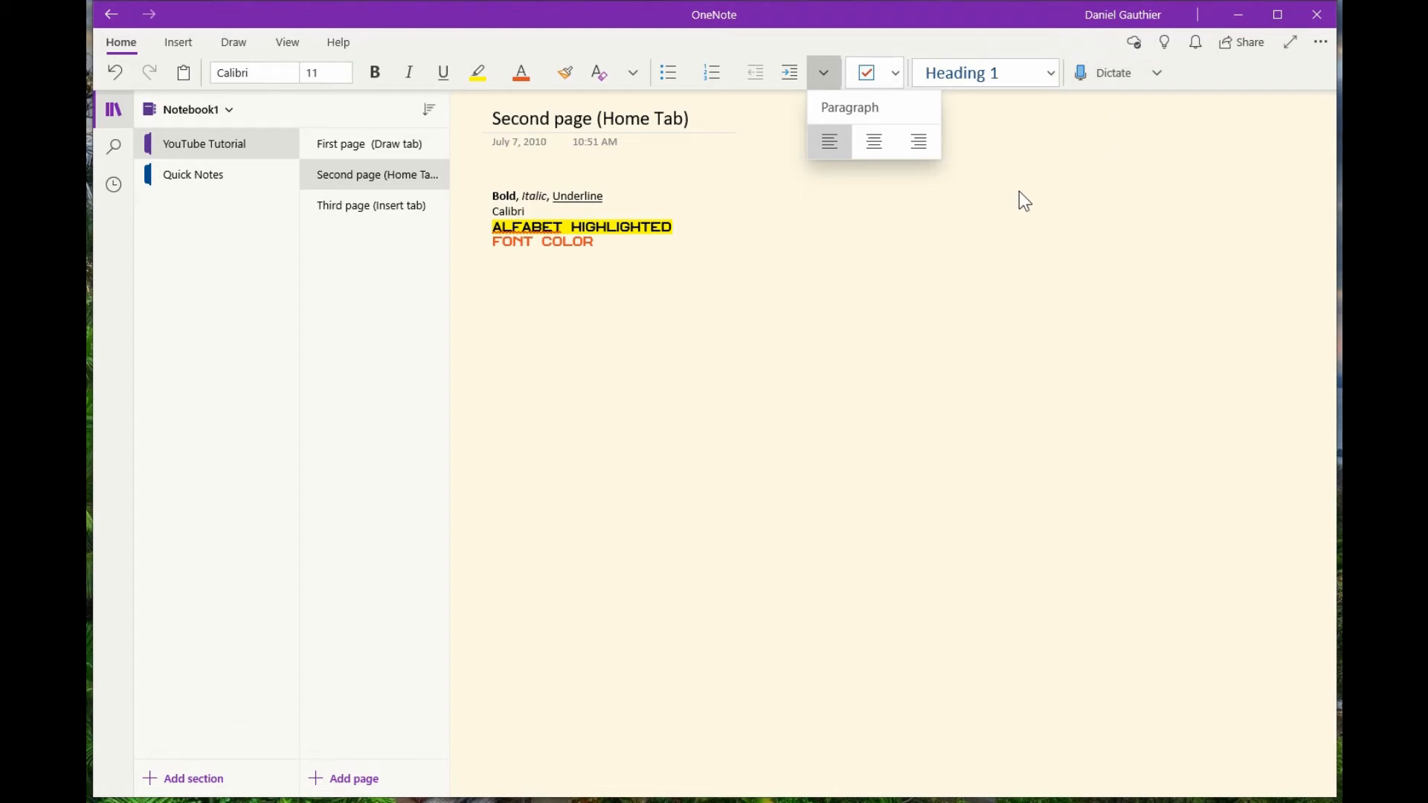
pyautogui.click(923, 216)
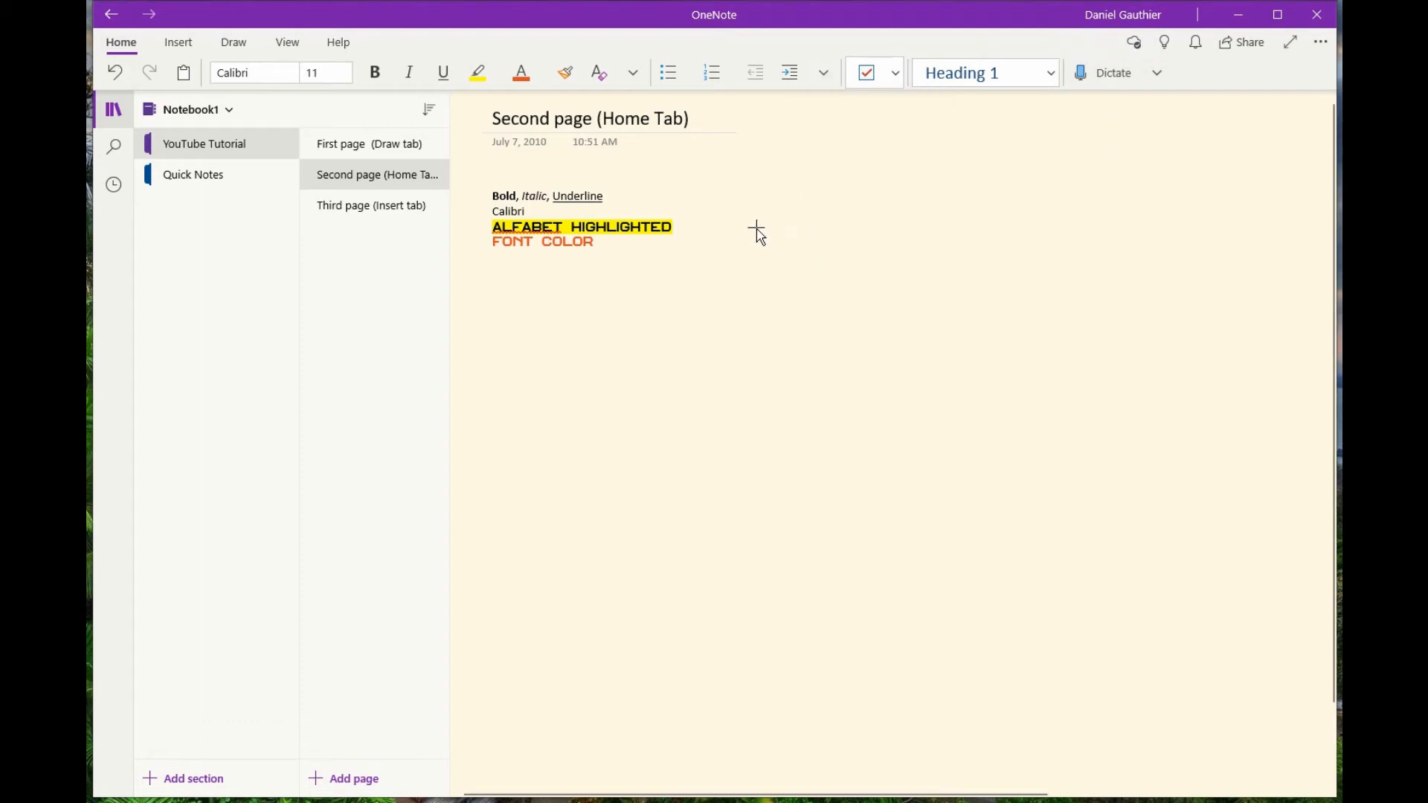
# Open "Third page (Insert tab)" and look at the table size choices without inserting a table.
pyautogui.click(363, 208)
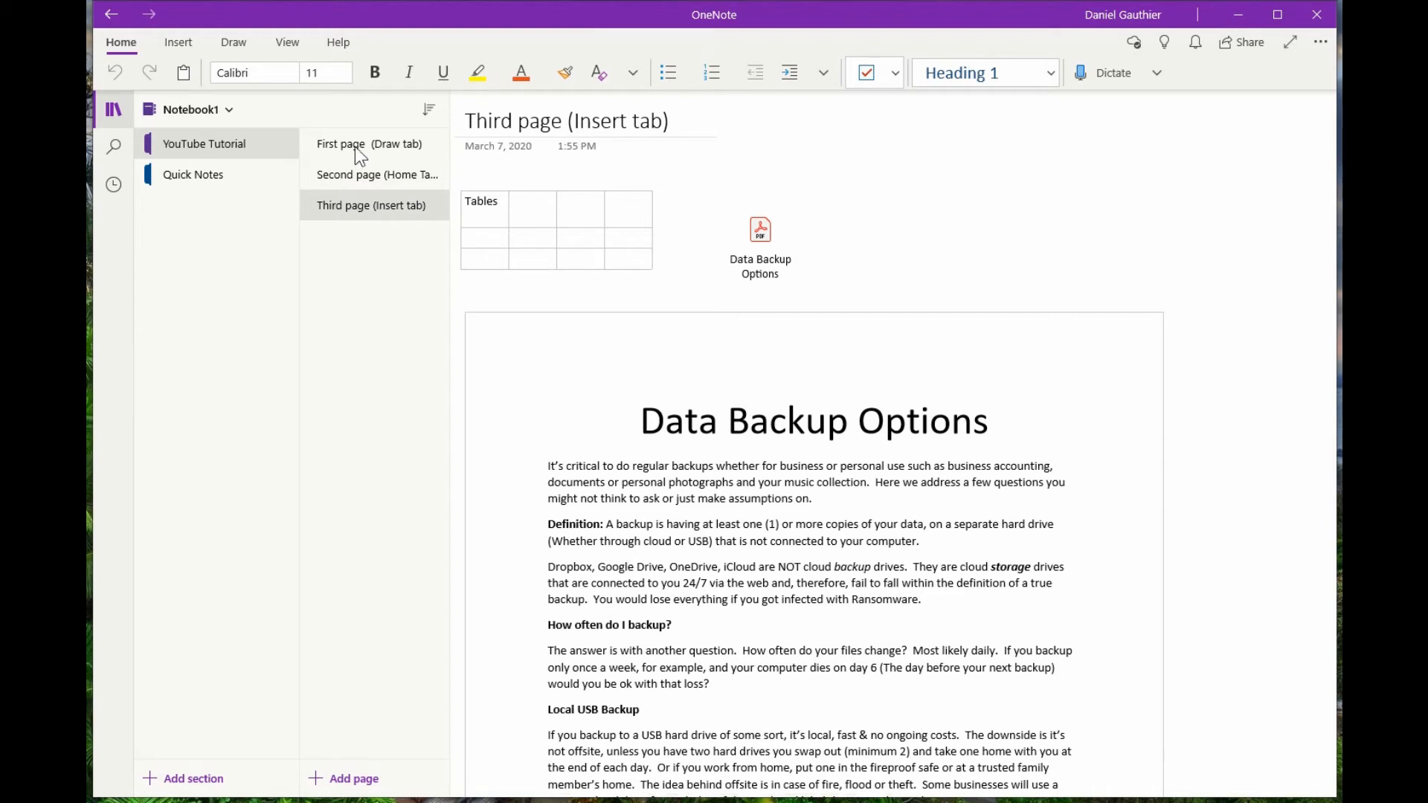
pyautogui.click(181, 48)
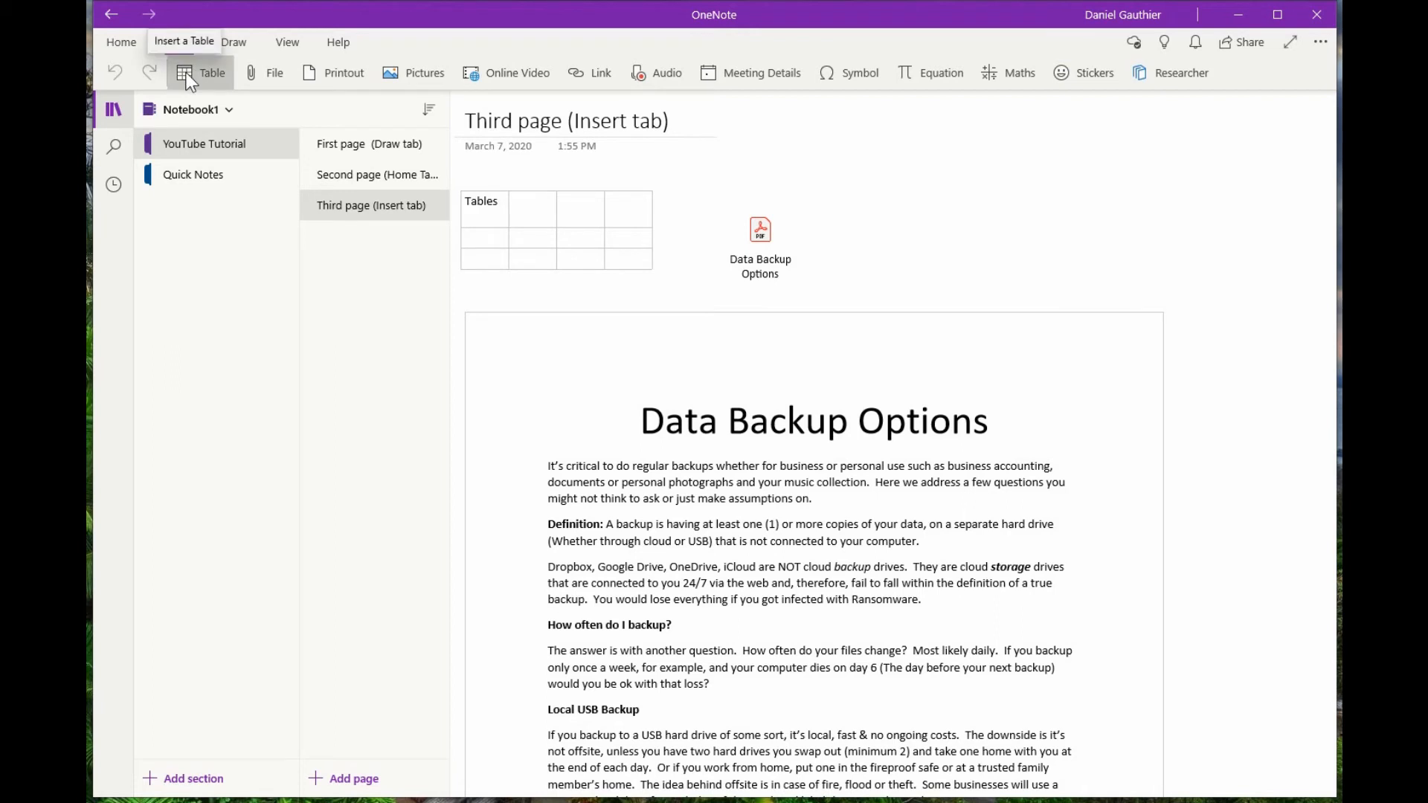
pyautogui.click(189, 74)
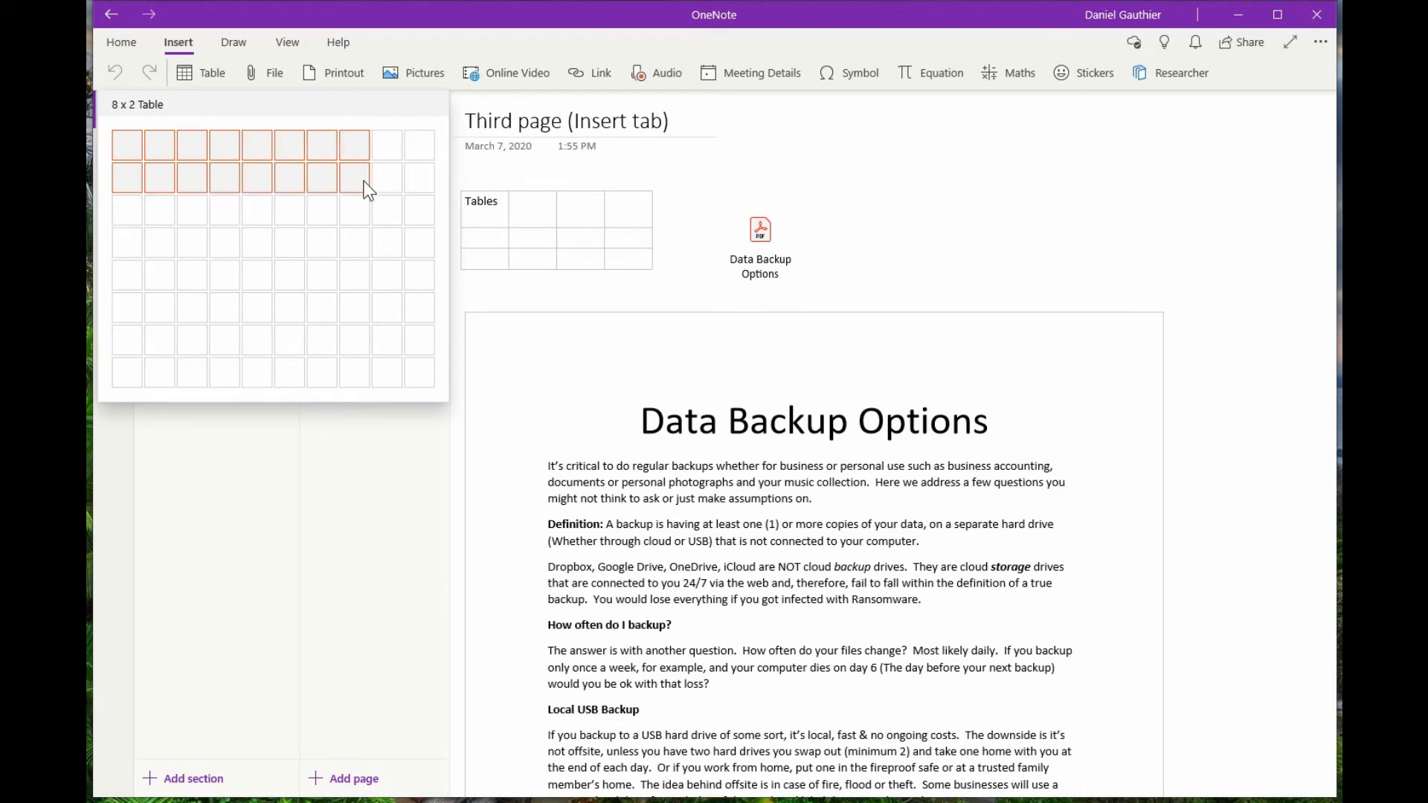
pyautogui.click(568, 198)
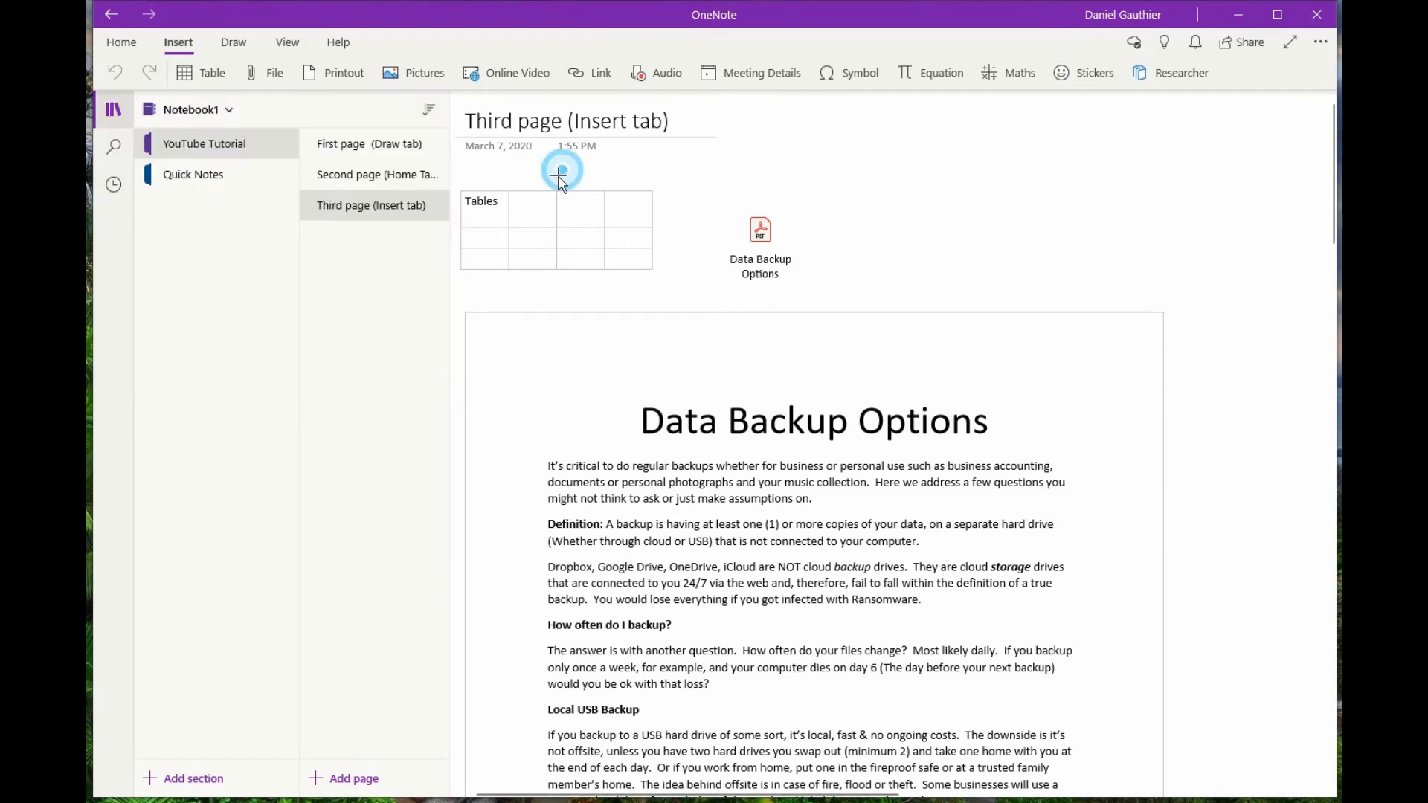
pyautogui.click(480, 206)
# Reposition the Data Backup Options PDF attachment to the right of the table, slightly higher than before.
pyautogui.click(755, 238)
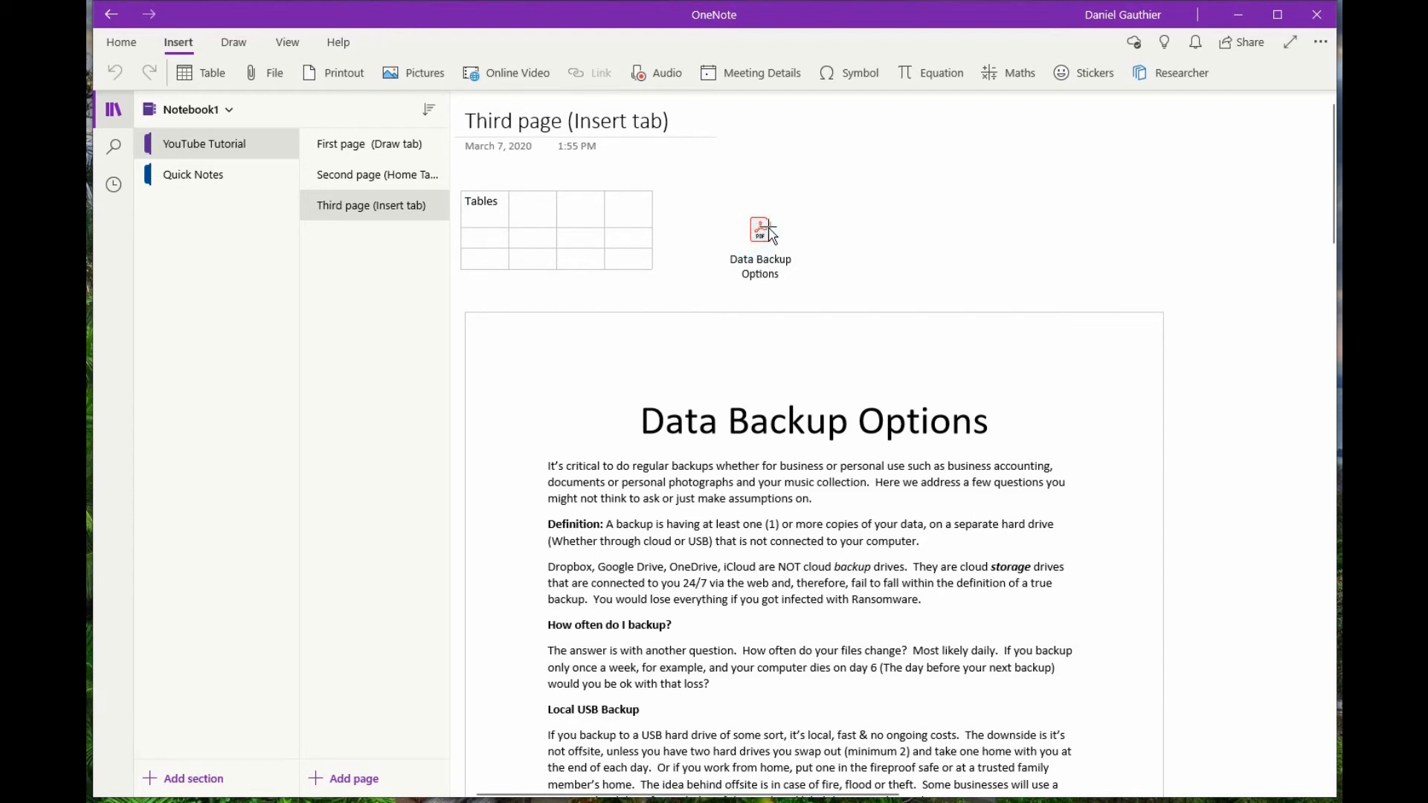
pyautogui.click(128, 43)
pyautogui.click(231, 41)
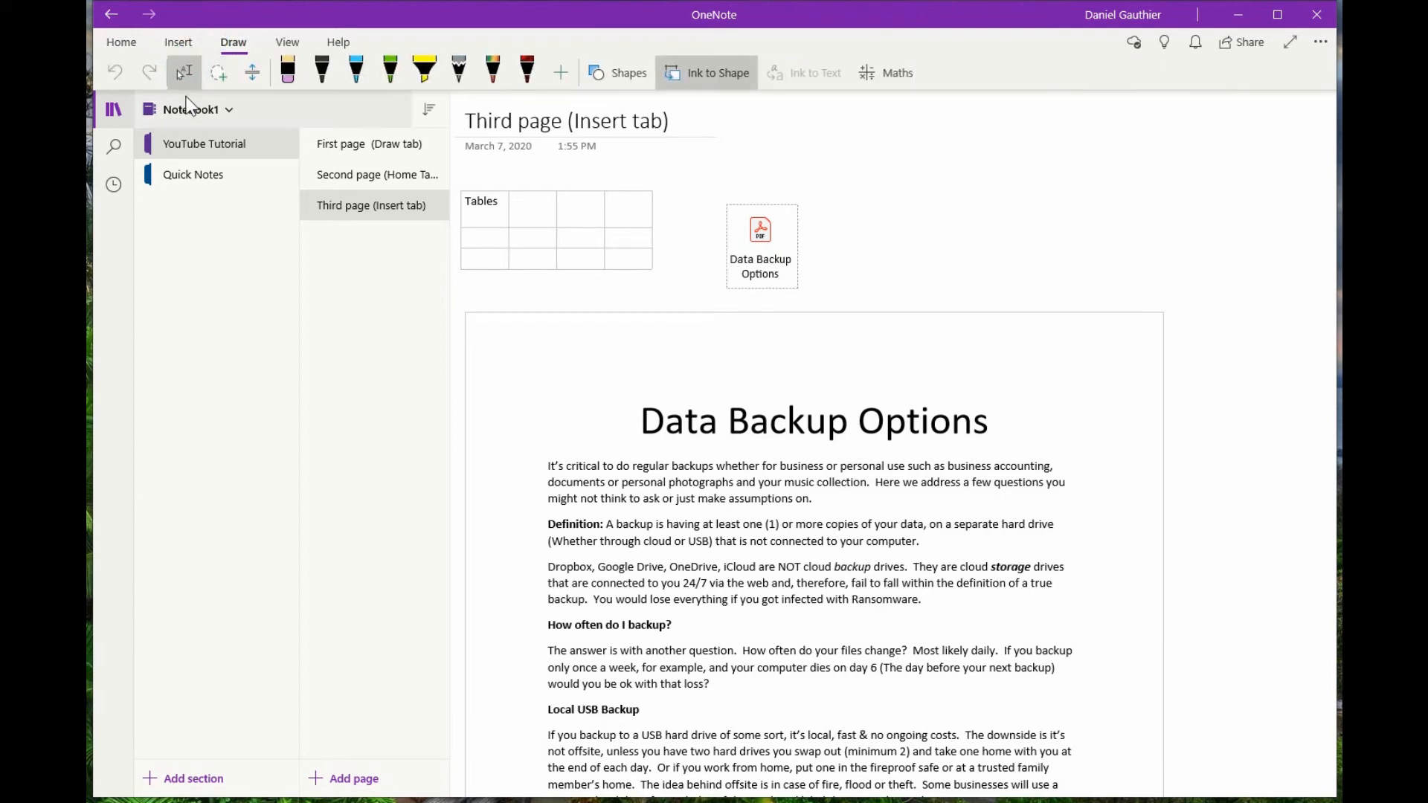
pyautogui.click(122, 42)
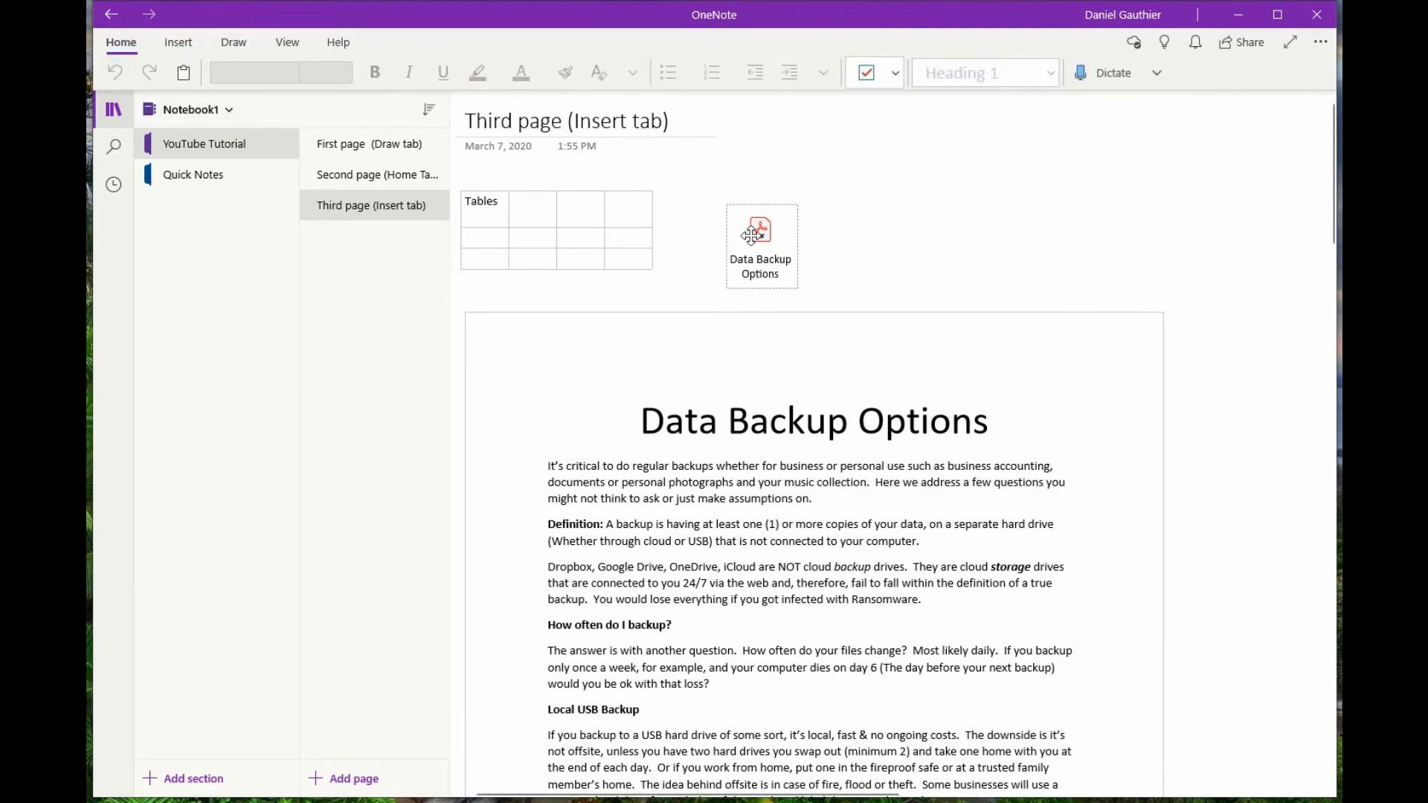
pyautogui.moveTo(758, 232); pyautogui.dragTo(597, 216)
pyautogui.moveTo(721, 191); pyautogui.dragTo(649, 216)
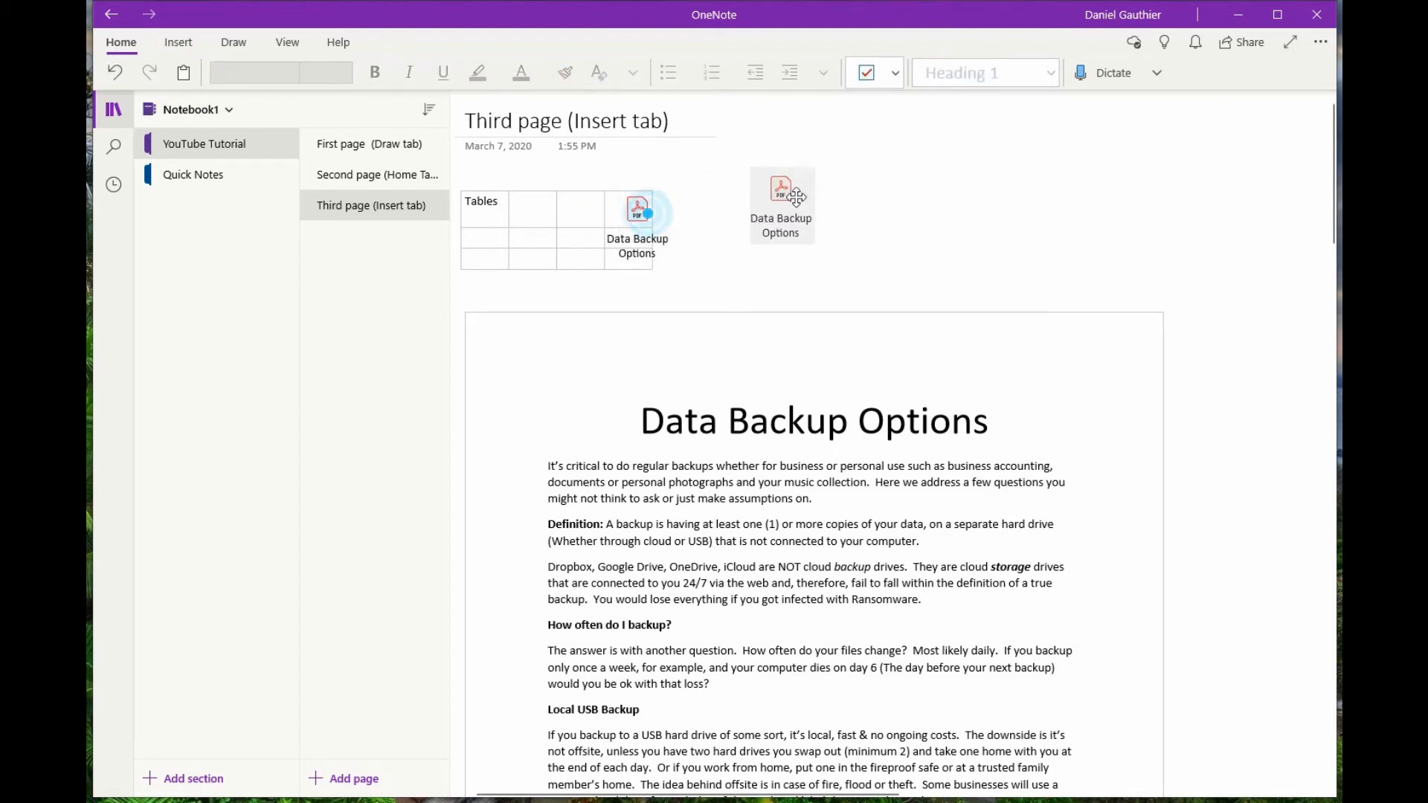
# Enter "f" in the table's first row, second column, and "d" and "a" in the third column's second and third rows.
pyautogui.click(530, 219)
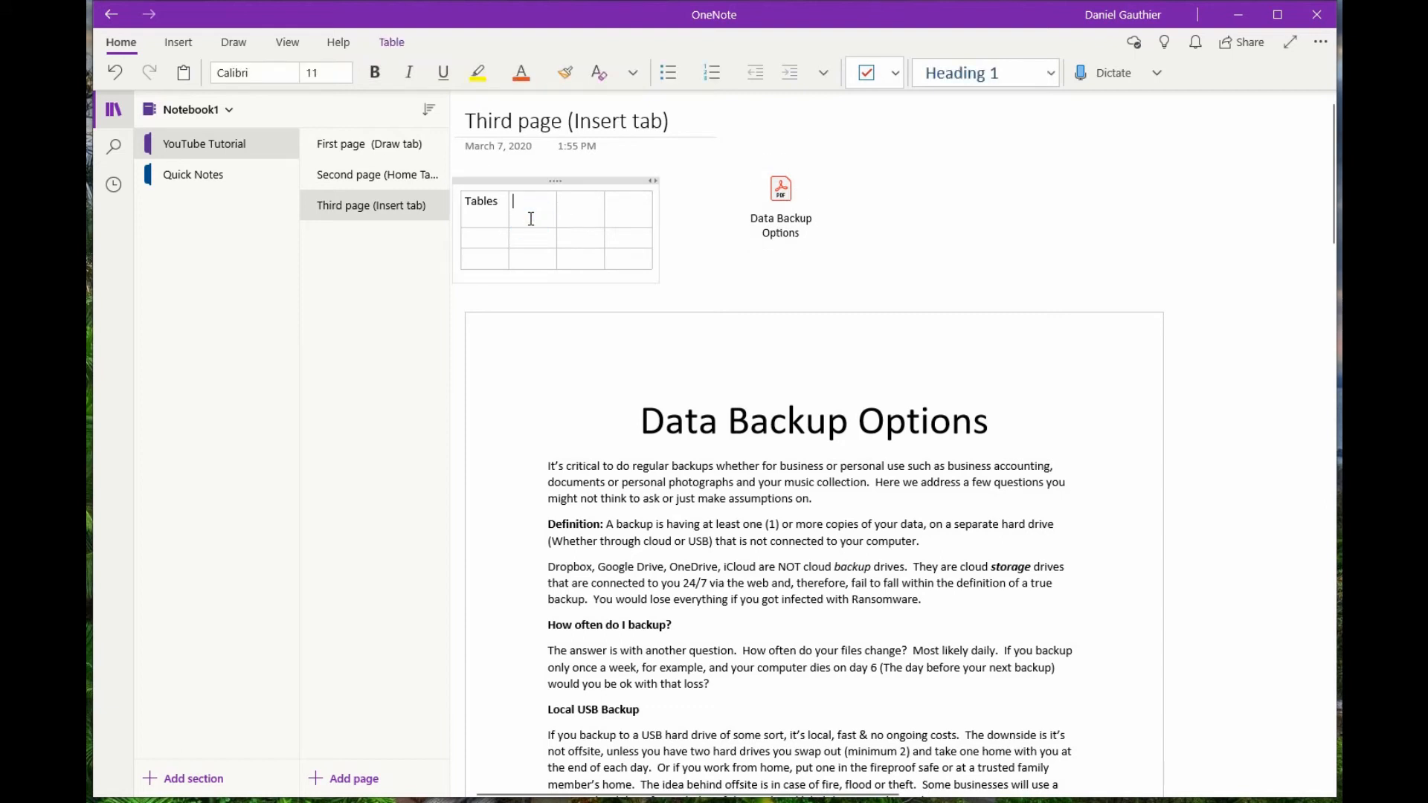
pyautogui.write('f')
pyautogui.click(584, 230)
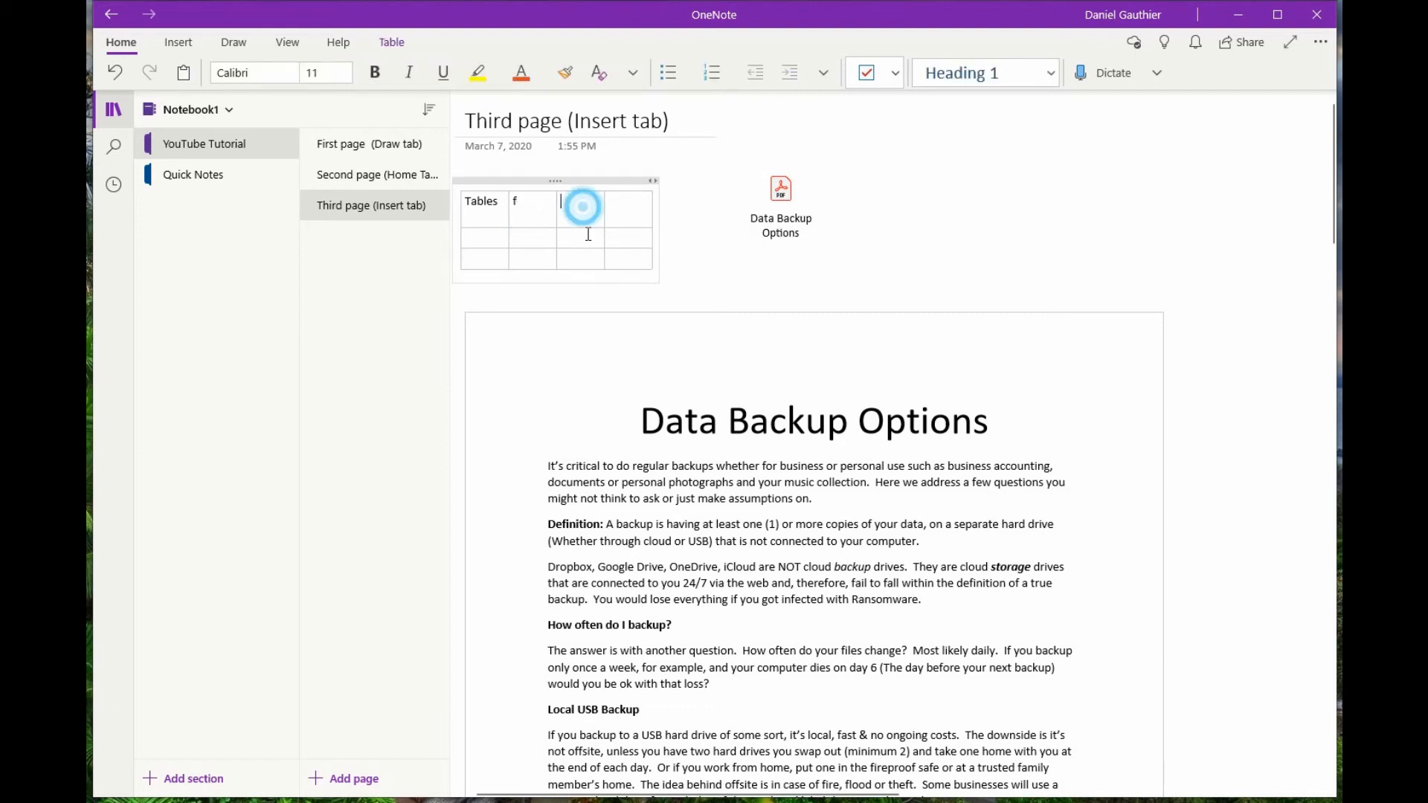
pyautogui.write('d')
pyautogui.click(578, 257)
pyautogui.write('a')
# Move the Avast for Business picture below the PDF printout slightly up and to the right.
pyautogui.click(193, 46)
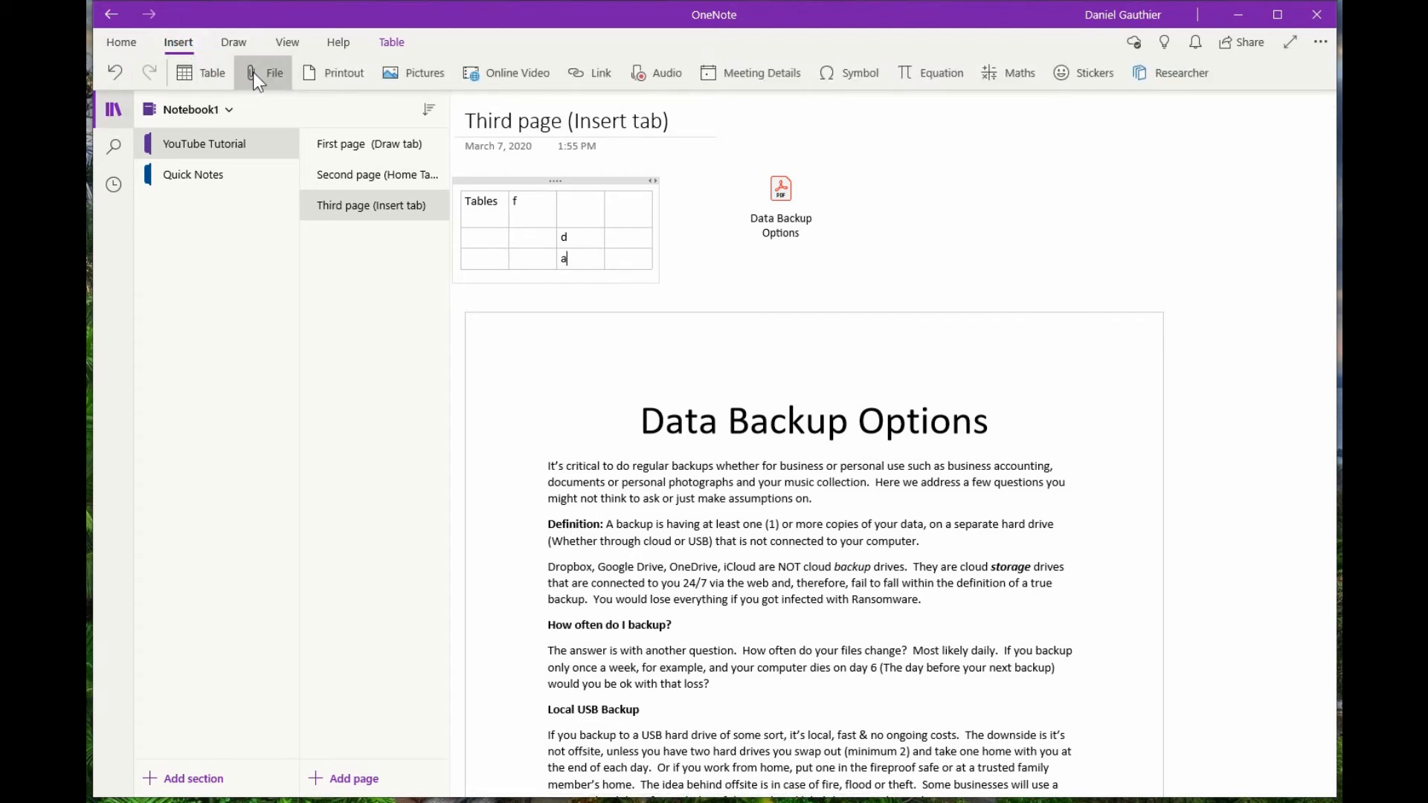
pyautogui.click(811, 214)
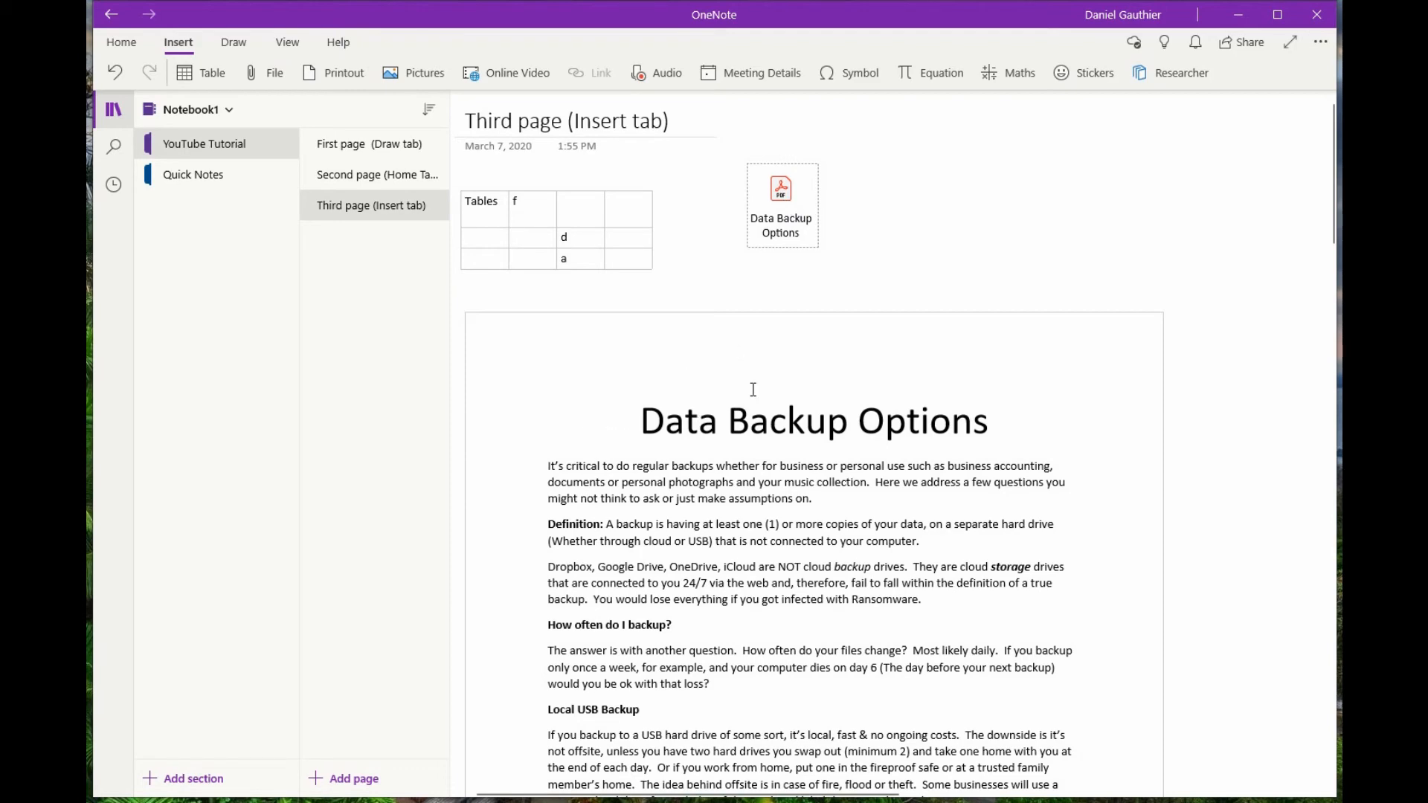
pyautogui.scroll(-20, 685, 321)
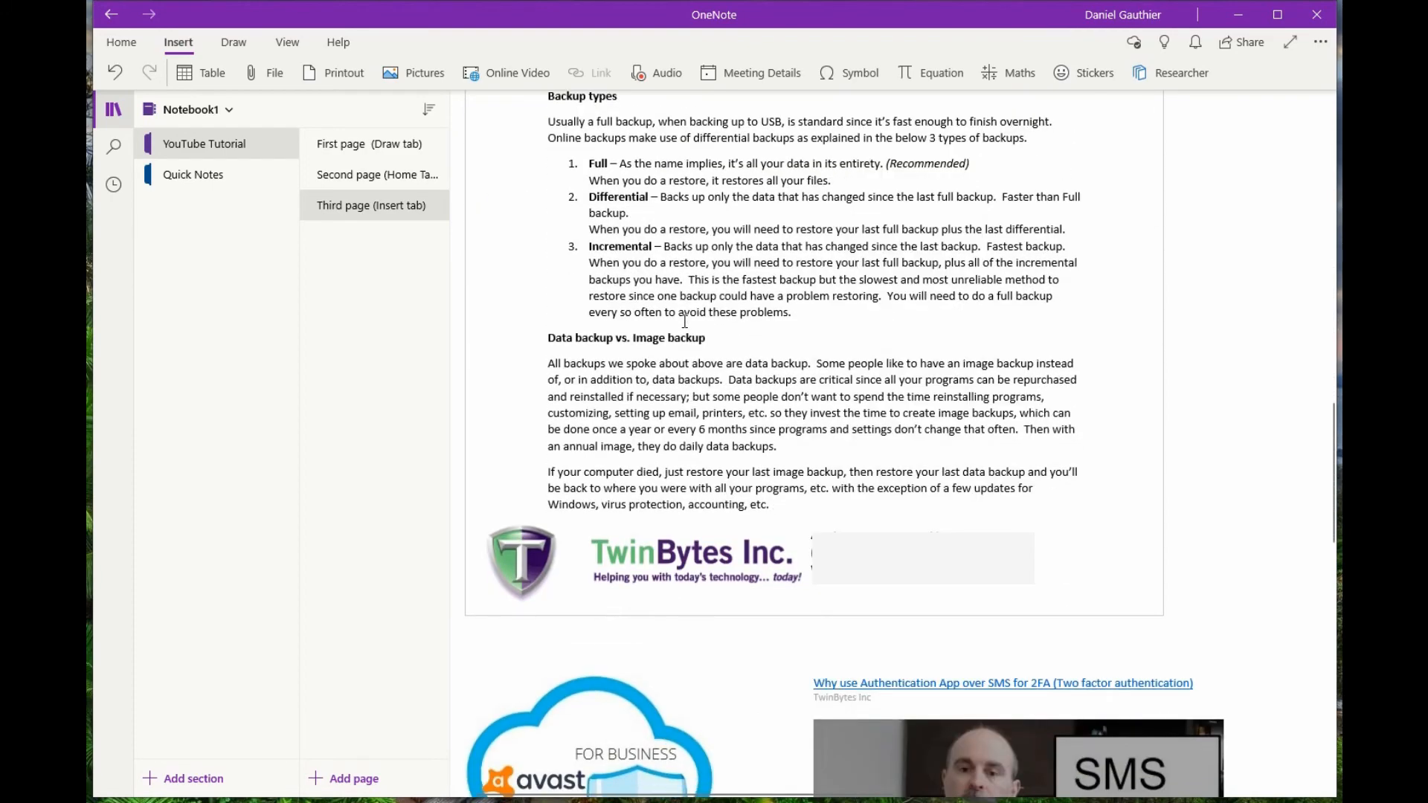
pyautogui.scroll(-5, 656, 306)
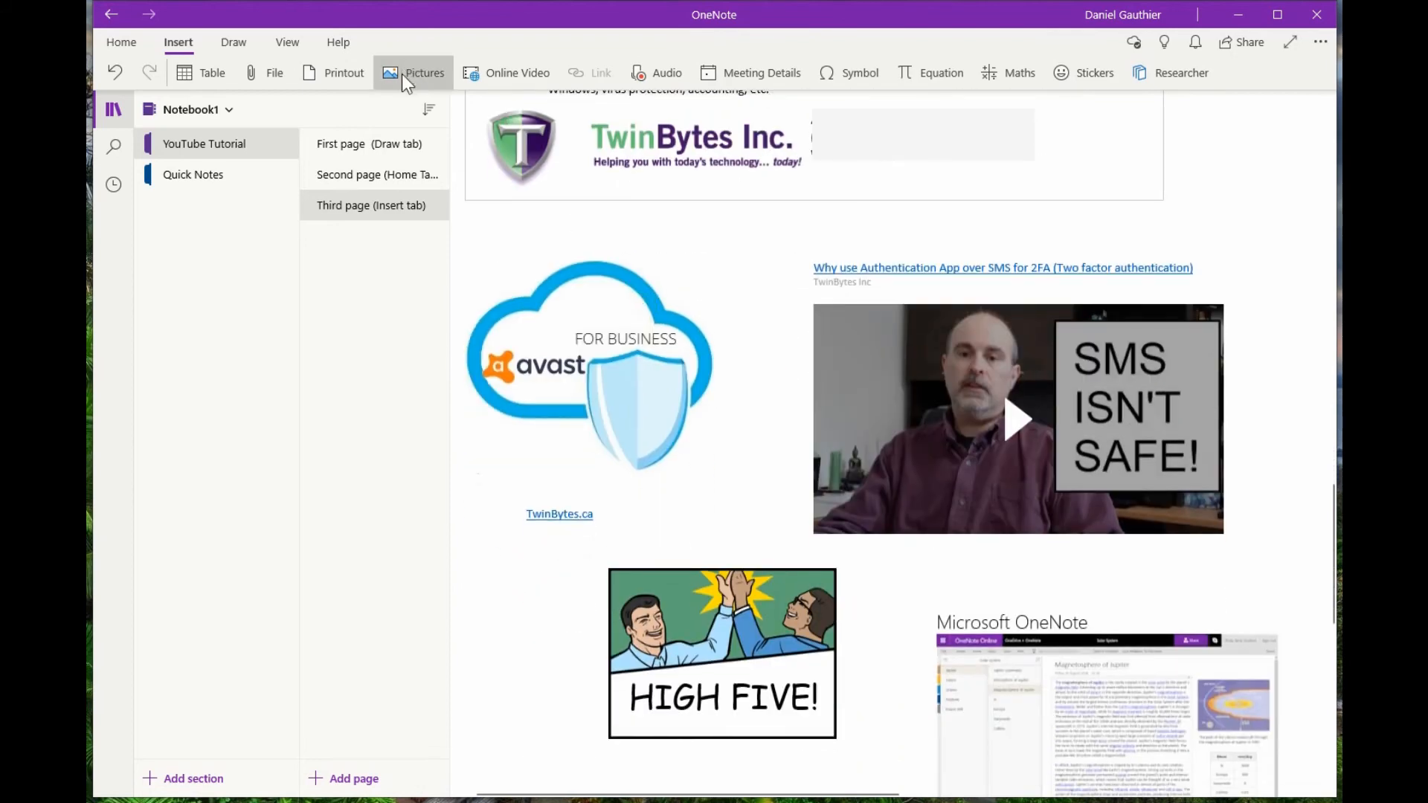
pyautogui.click(595, 316)
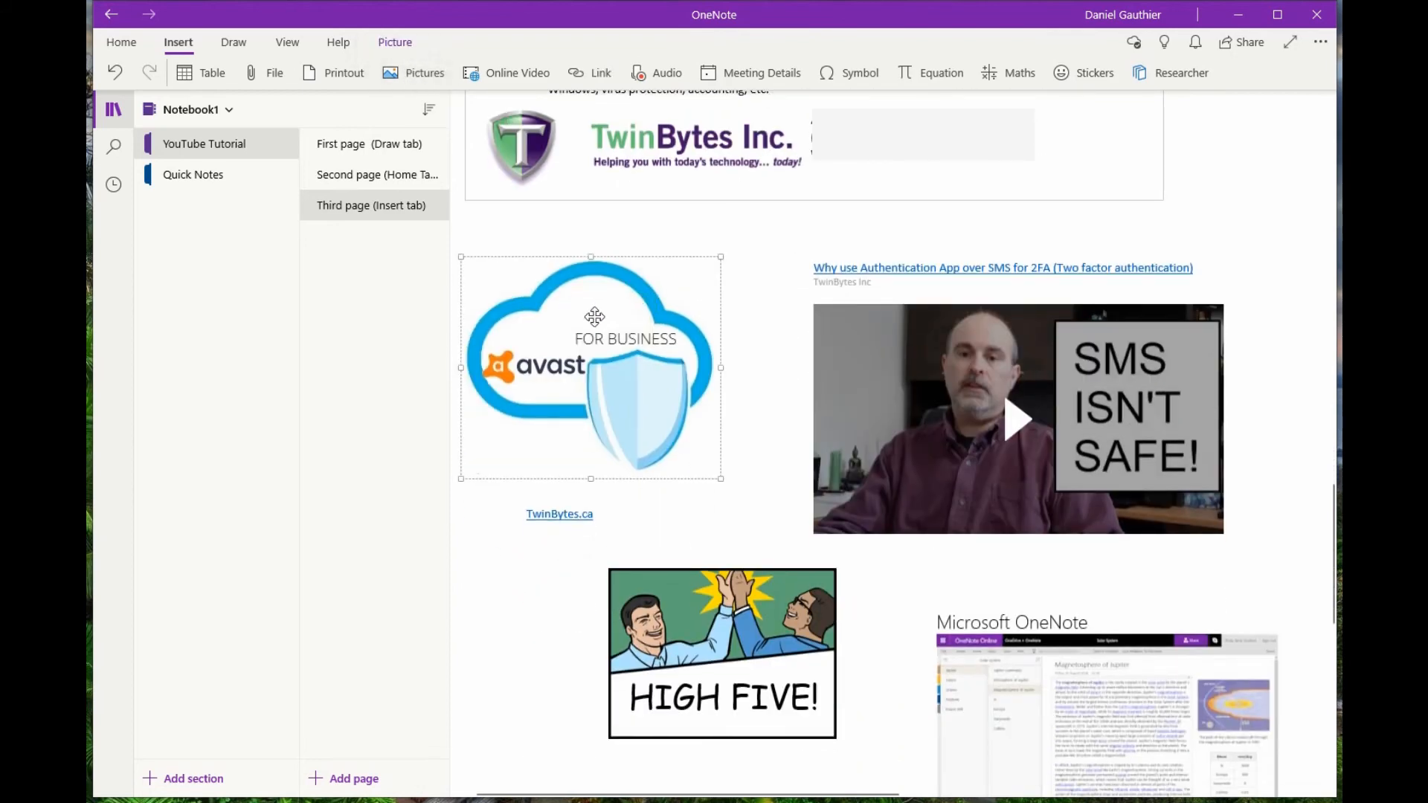
pyautogui.moveTo(595, 317); pyautogui.dragTo(615, 292)
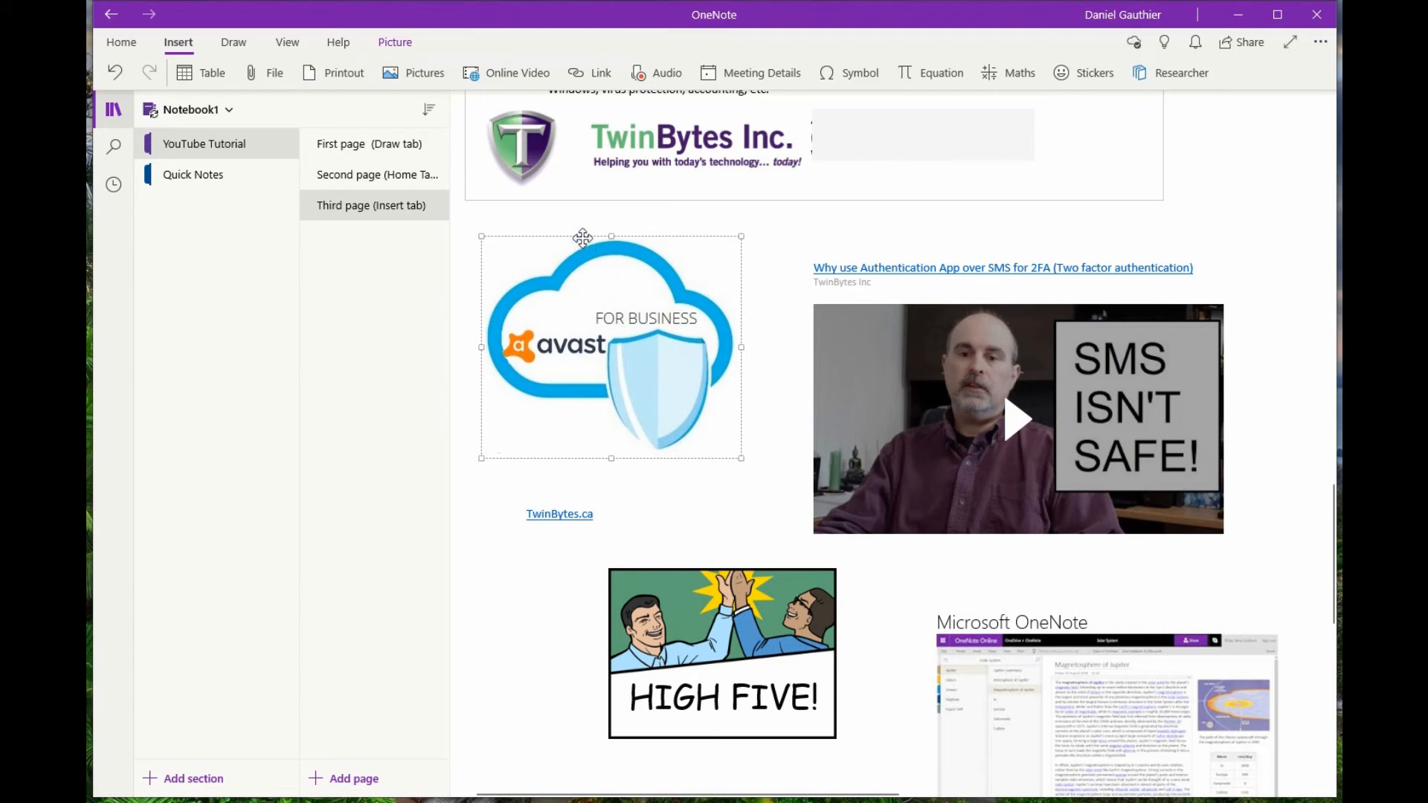
# View the Insert Online Video dialog without adding a video, and play the embedded two-factor authentication video.
pyautogui.click(497, 77)
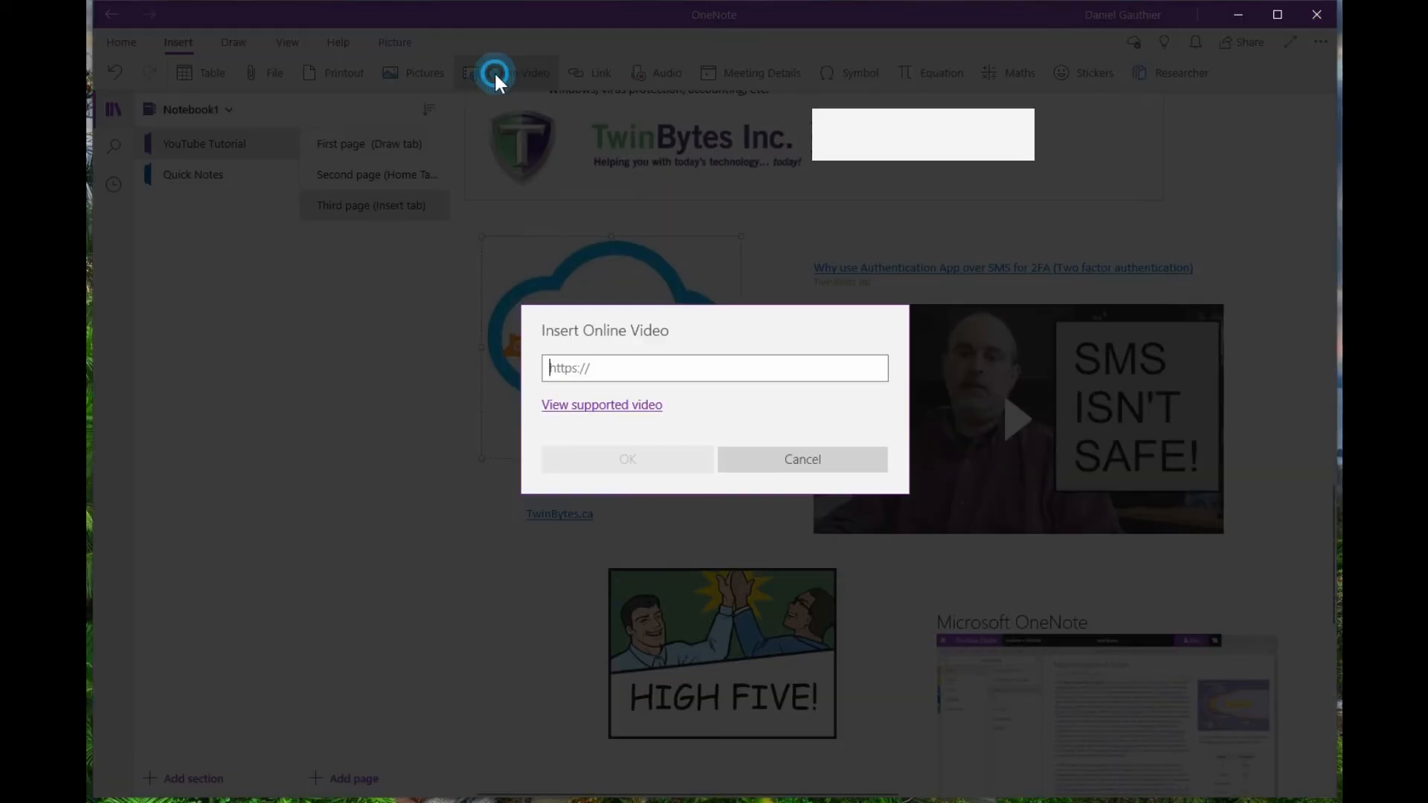
pyautogui.click(803, 456)
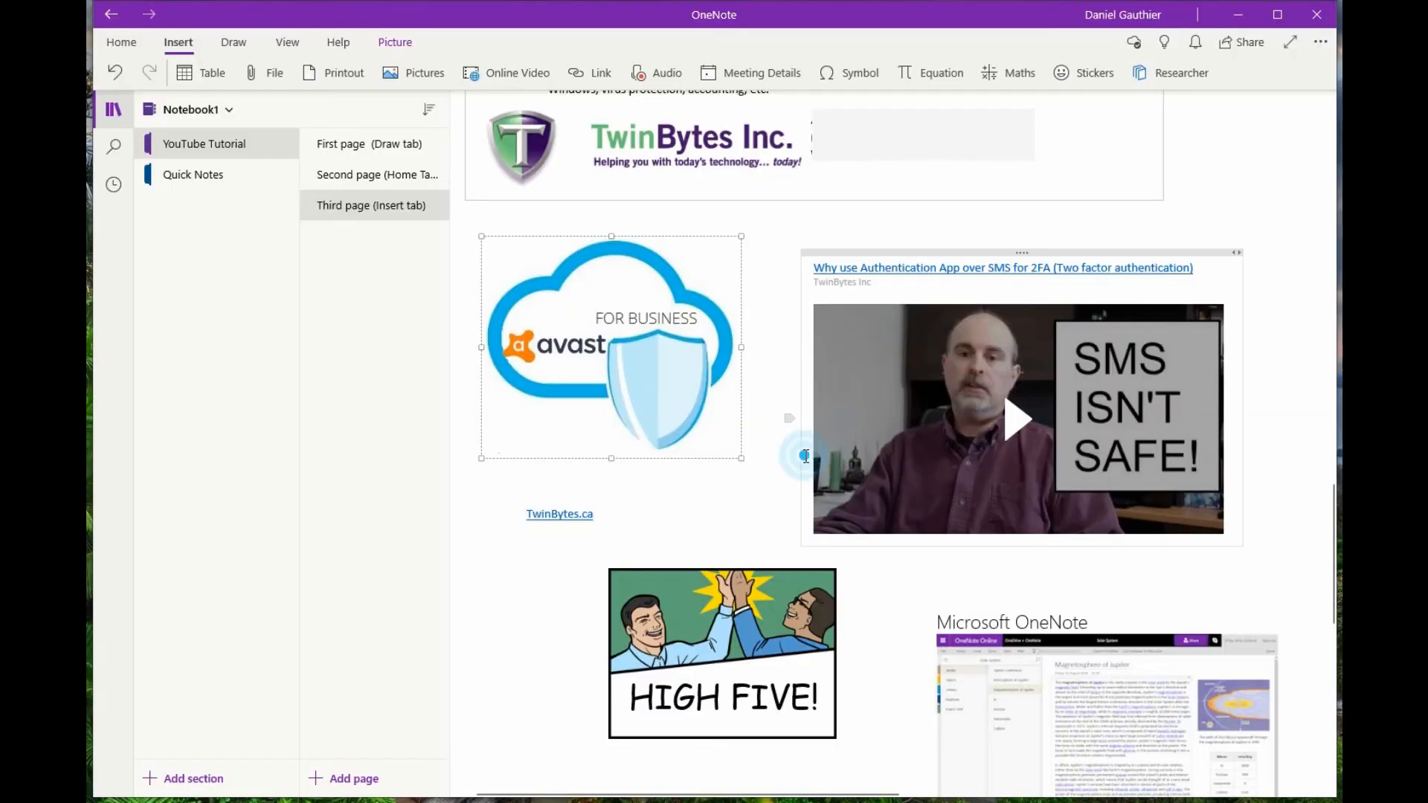
pyautogui.click(948, 352)
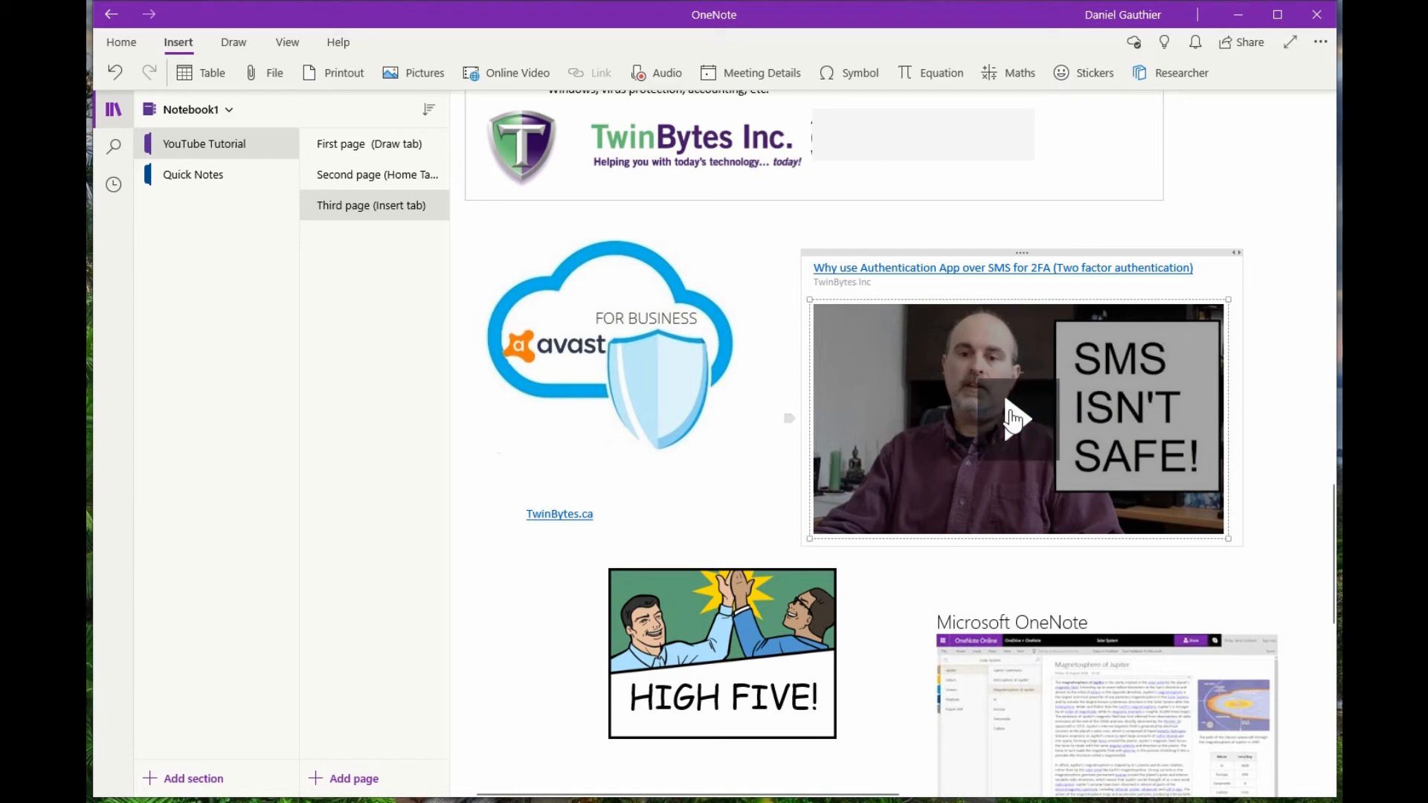
pyautogui.click(1011, 418)
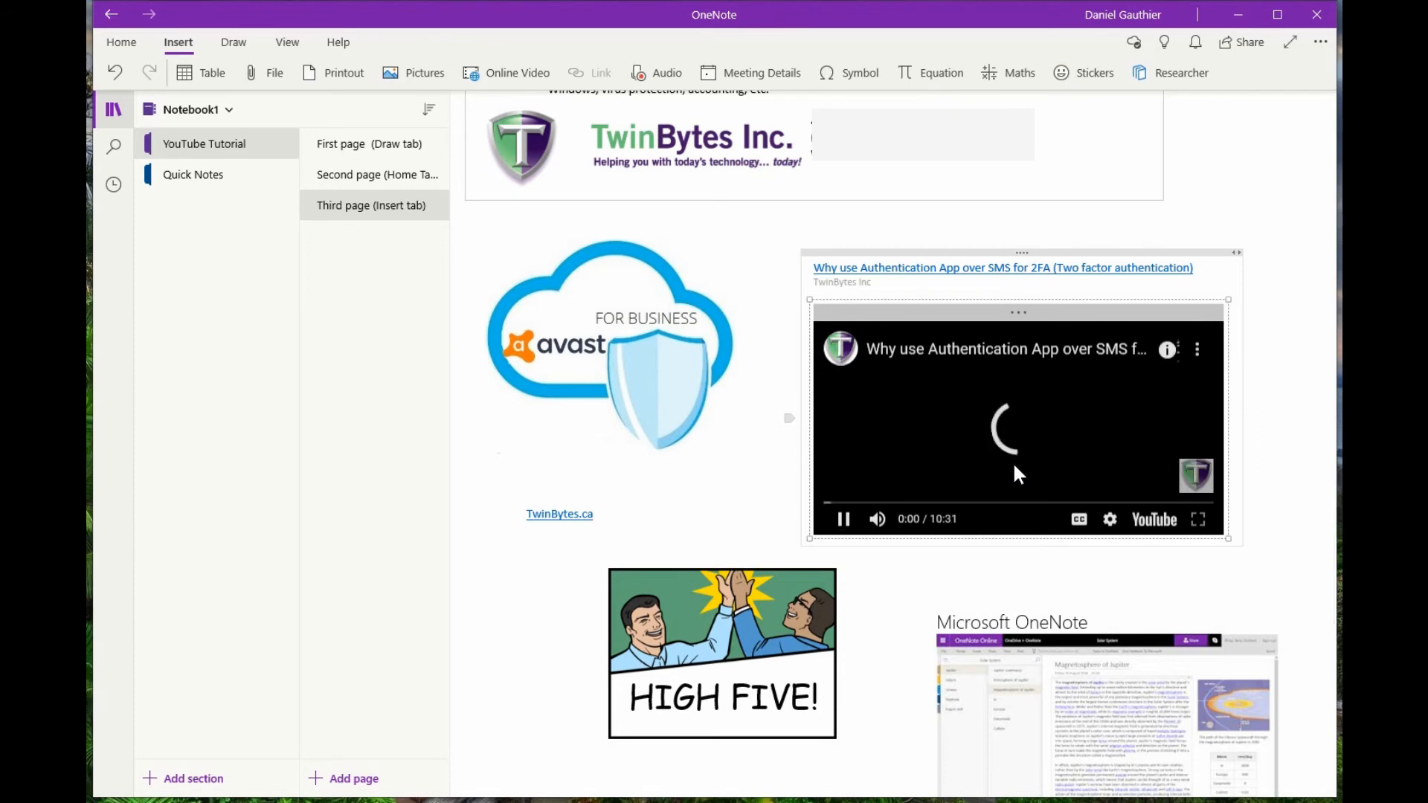
# Pause the embedded video, place the cursor below the Avast for Business picture, and view the Meeting Details pane without signing in.
pyautogui.click(840, 524)
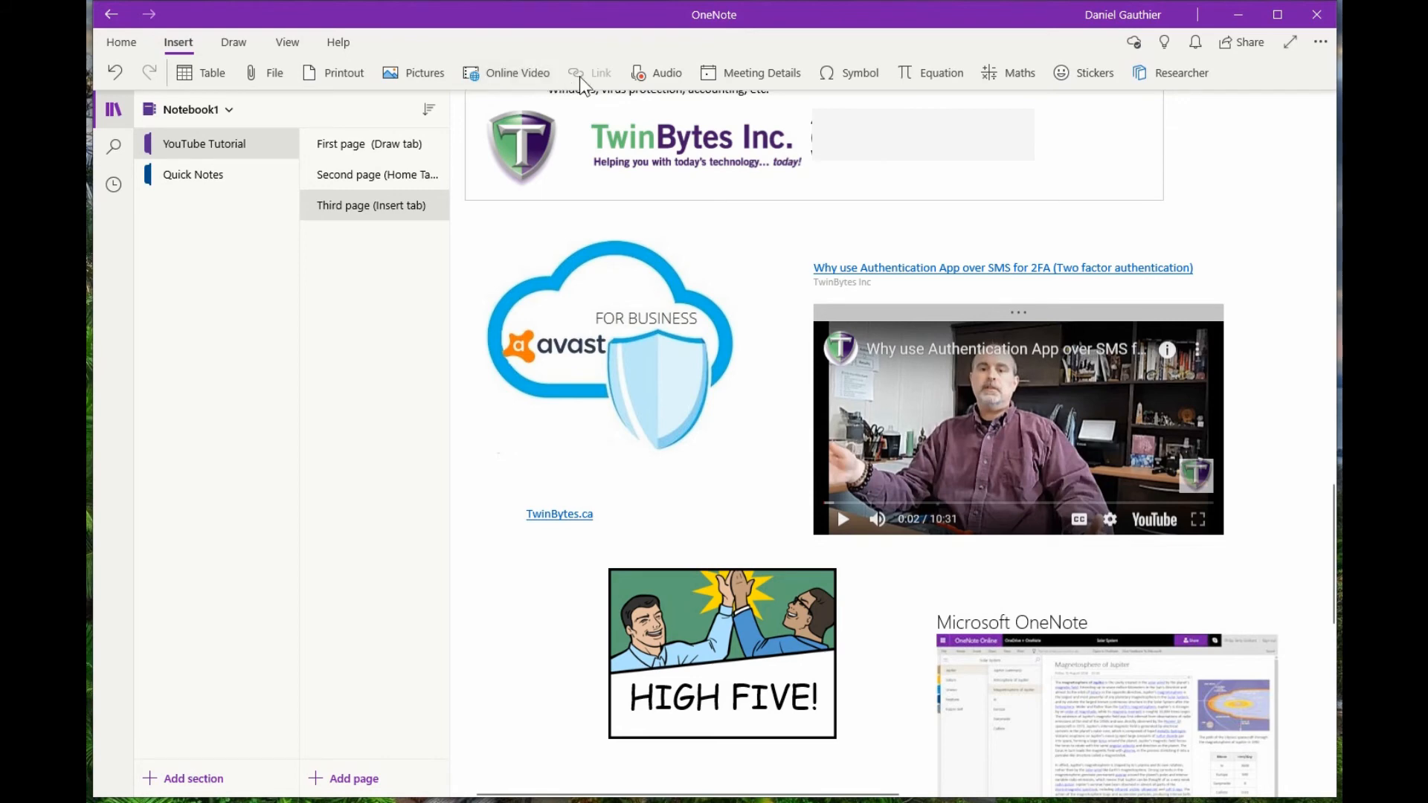
pyautogui.click(608, 473)
pyautogui.click(739, 82)
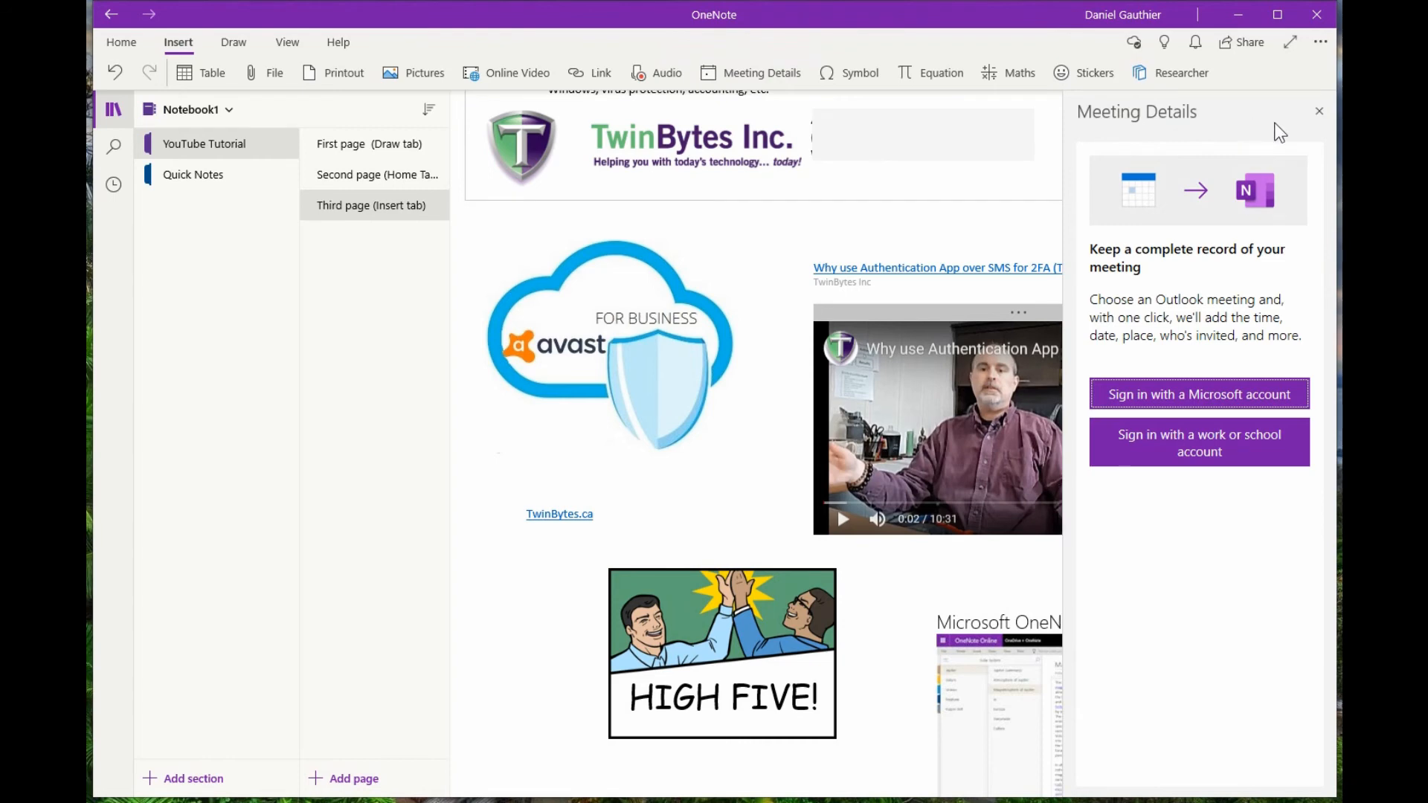
pyautogui.click(1318, 109)
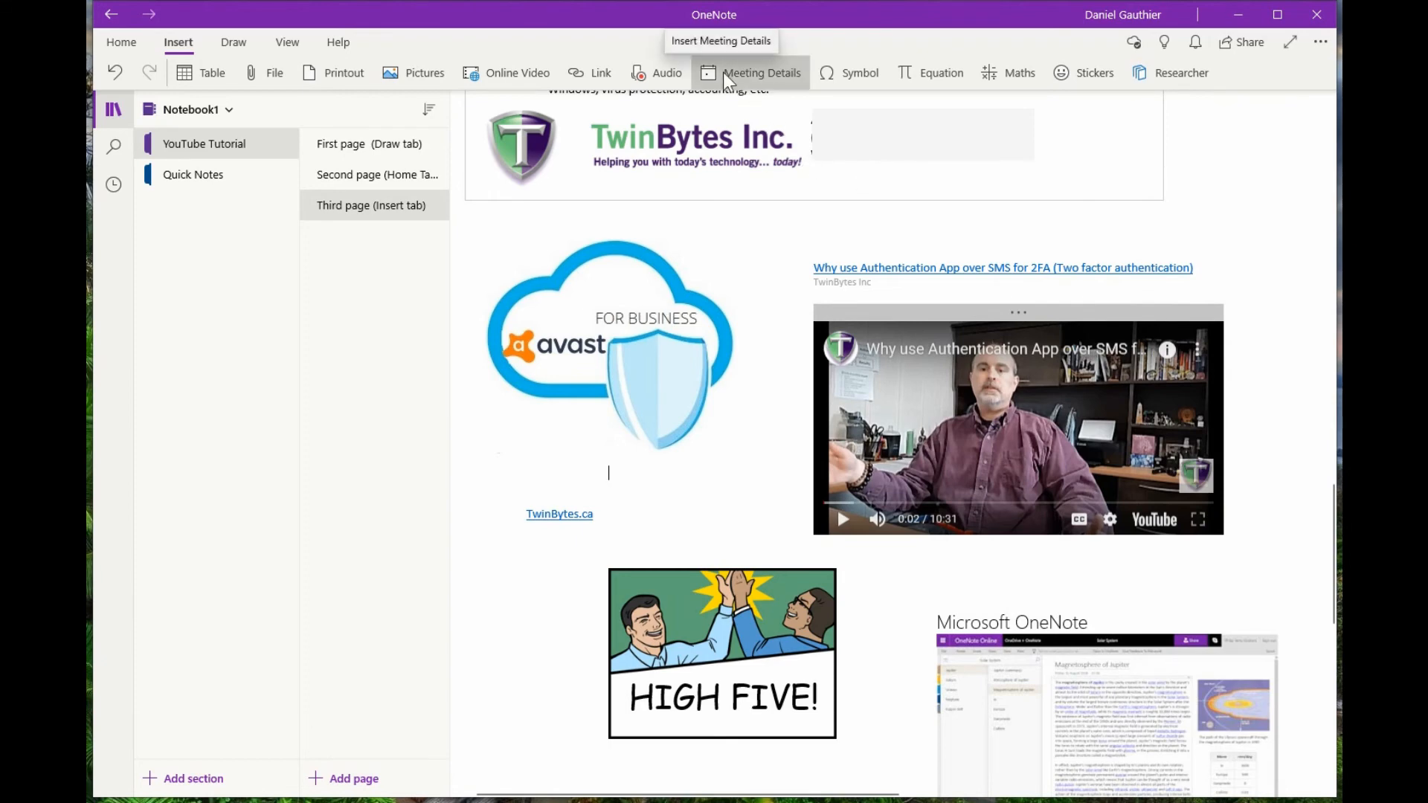
# Insert an empty equation placeholder below the Avast for Business picture, viewing the Equation Tools and Maths panes before closing both.
pyautogui.click(856, 78)
pyautogui.click(927, 77)
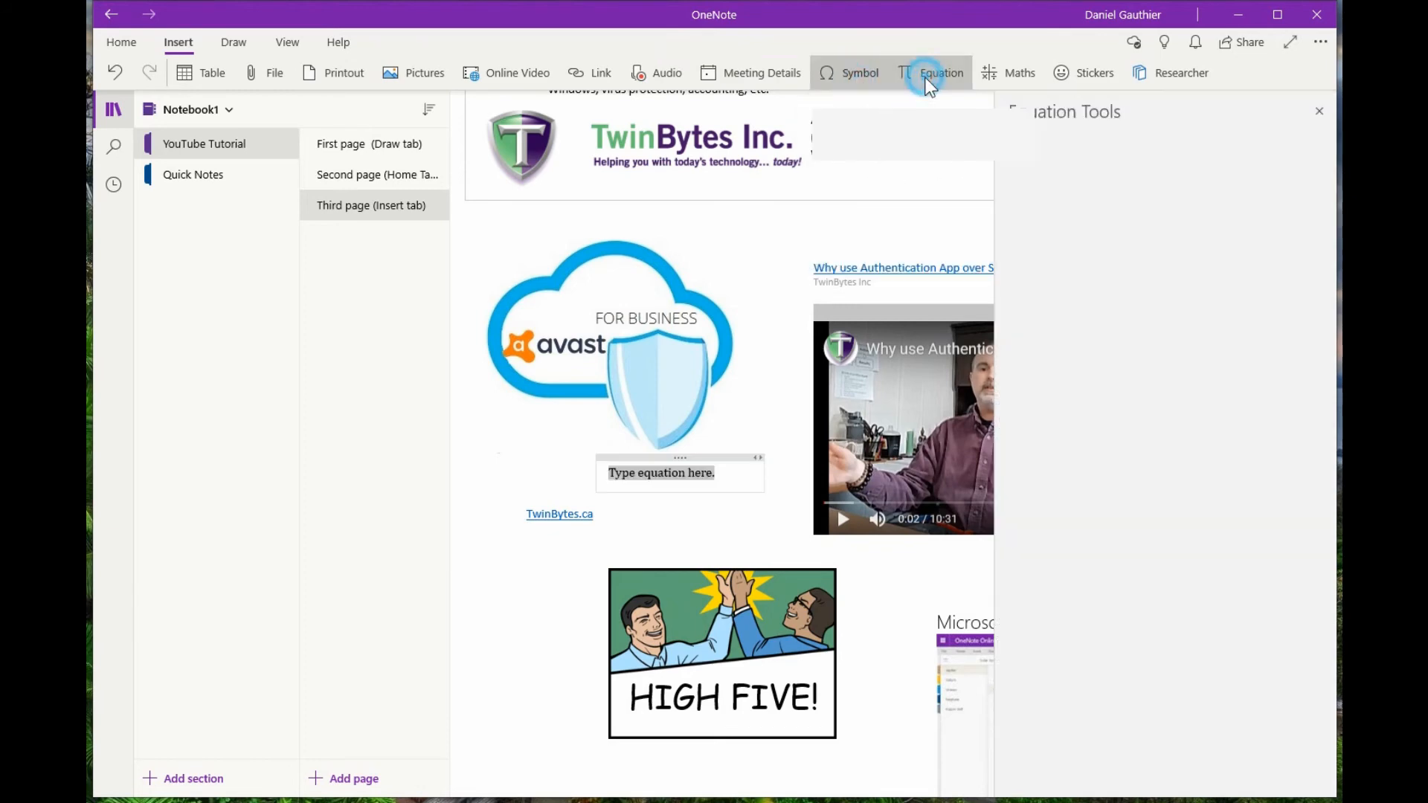
pyautogui.click(997, 71)
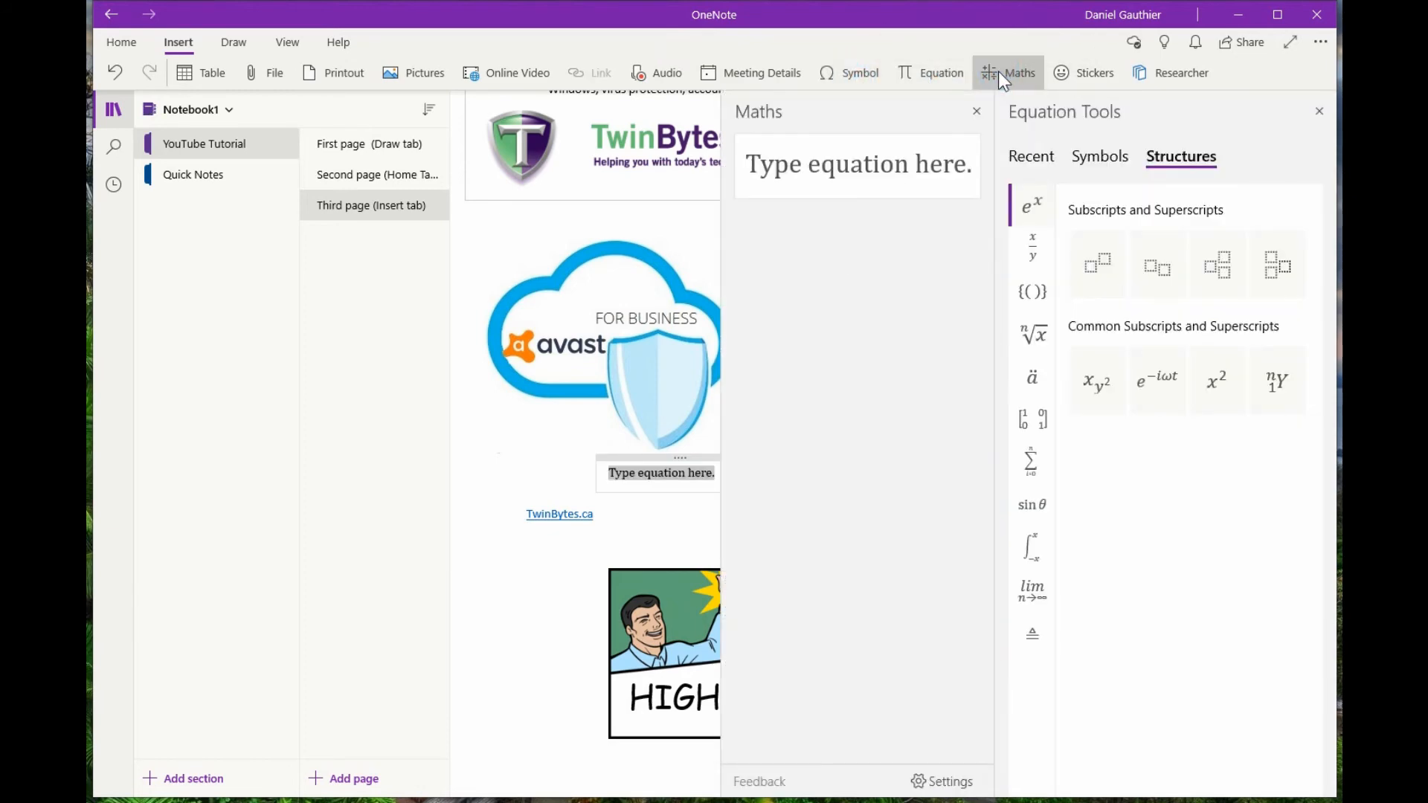
pyautogui.click(971, 116)
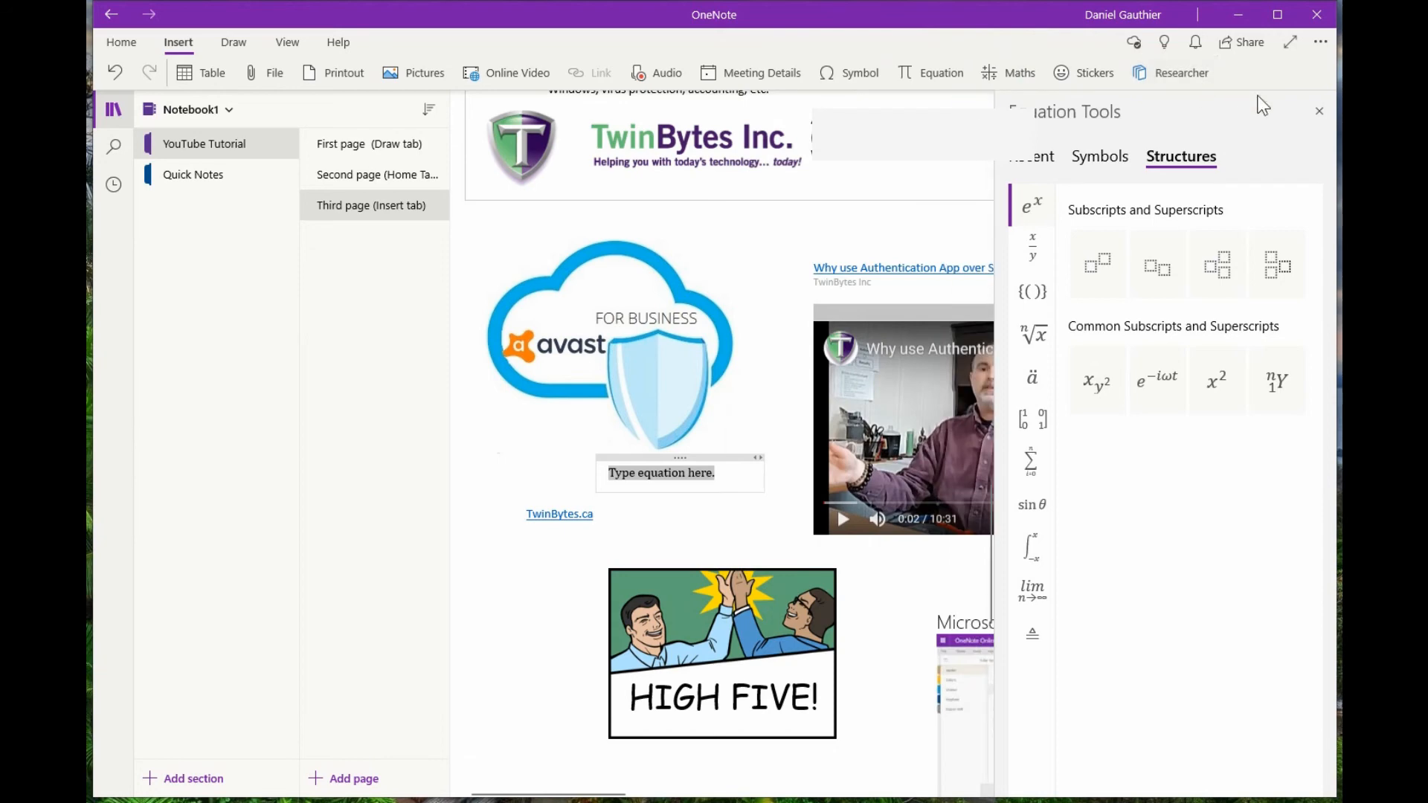
pyautogui.click(1320, 113)
# View the Fruit Crew stickers and the suggested Researcher topics without inserting anything, closing each pane.
pyautogui.click(1090, 72)
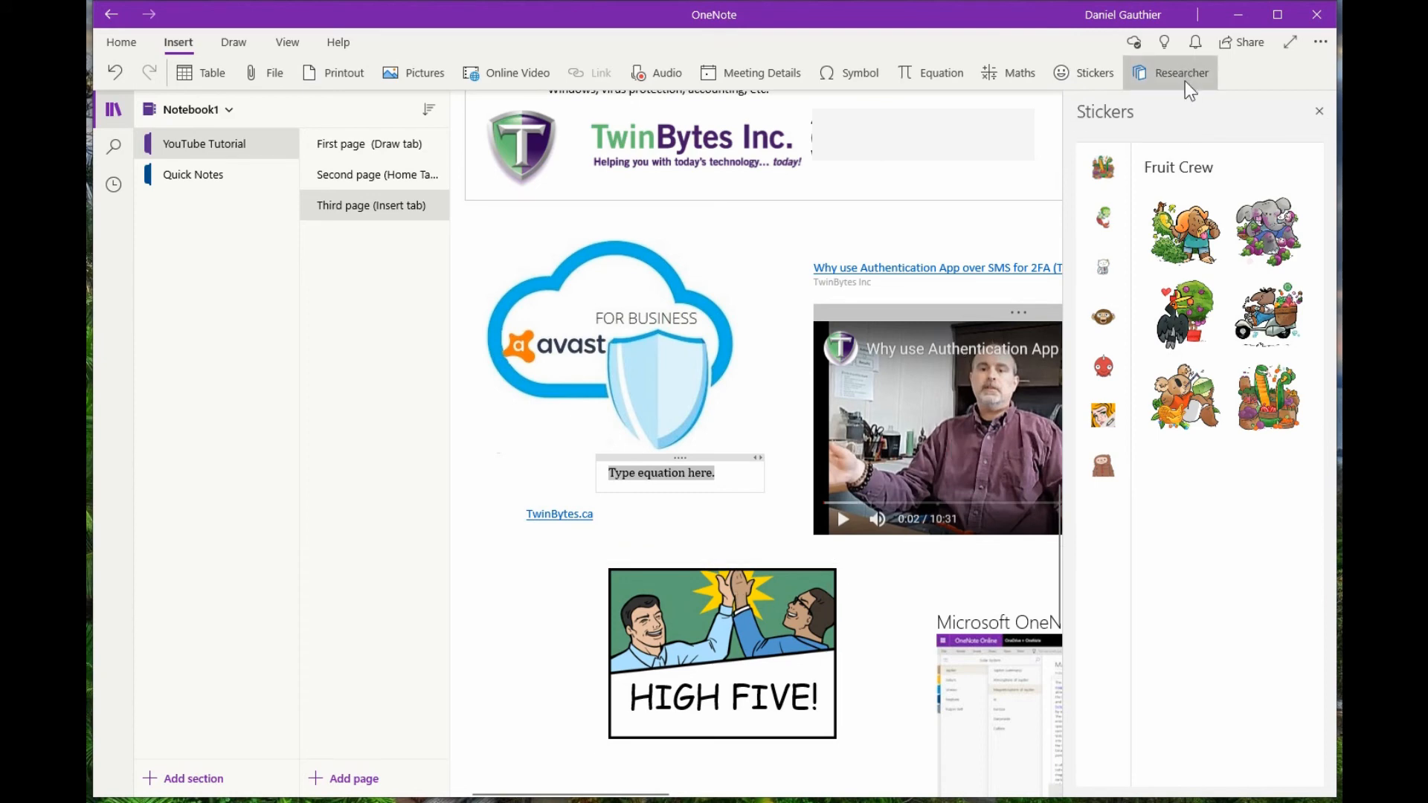
pyautogui.click(1319, 110)
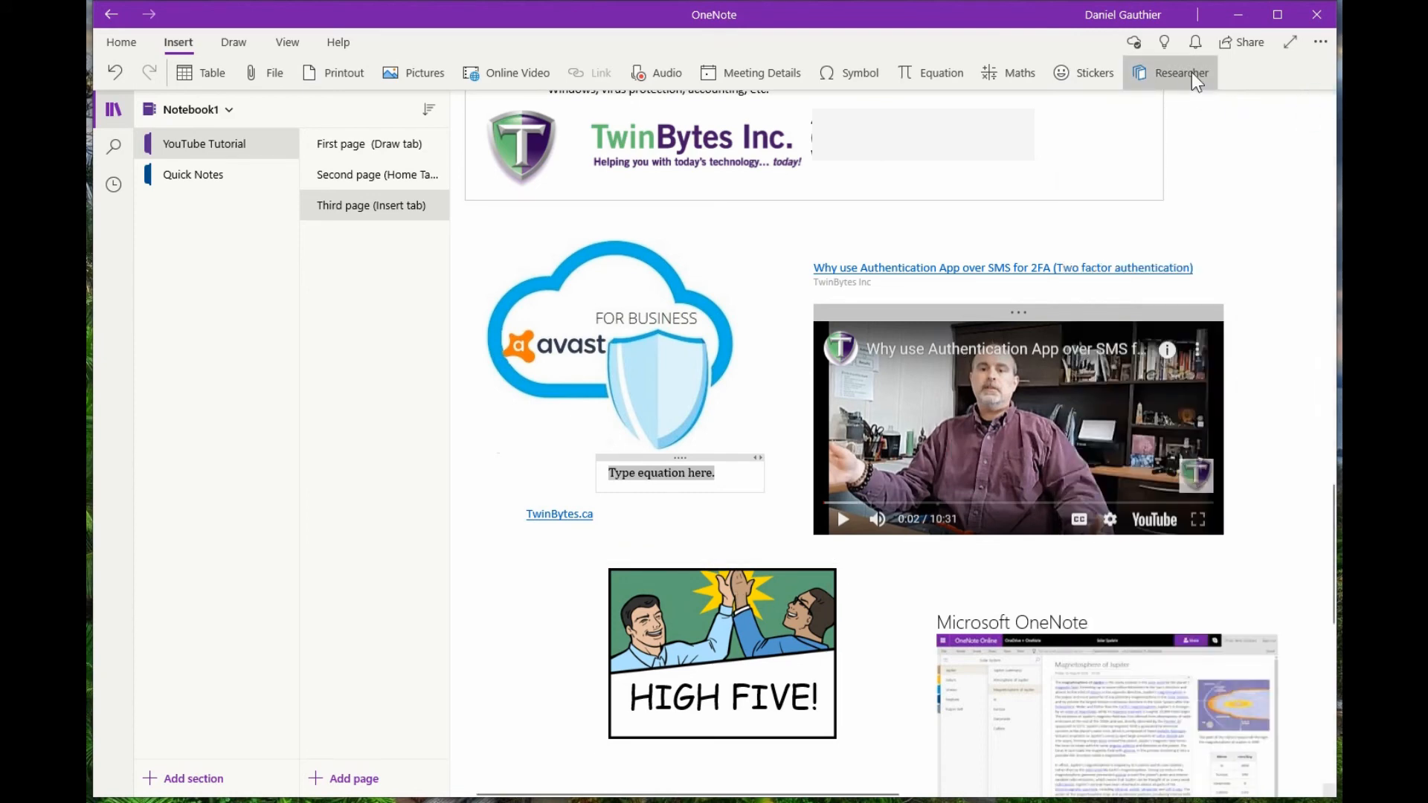
pyautogui.click(1191, 73)
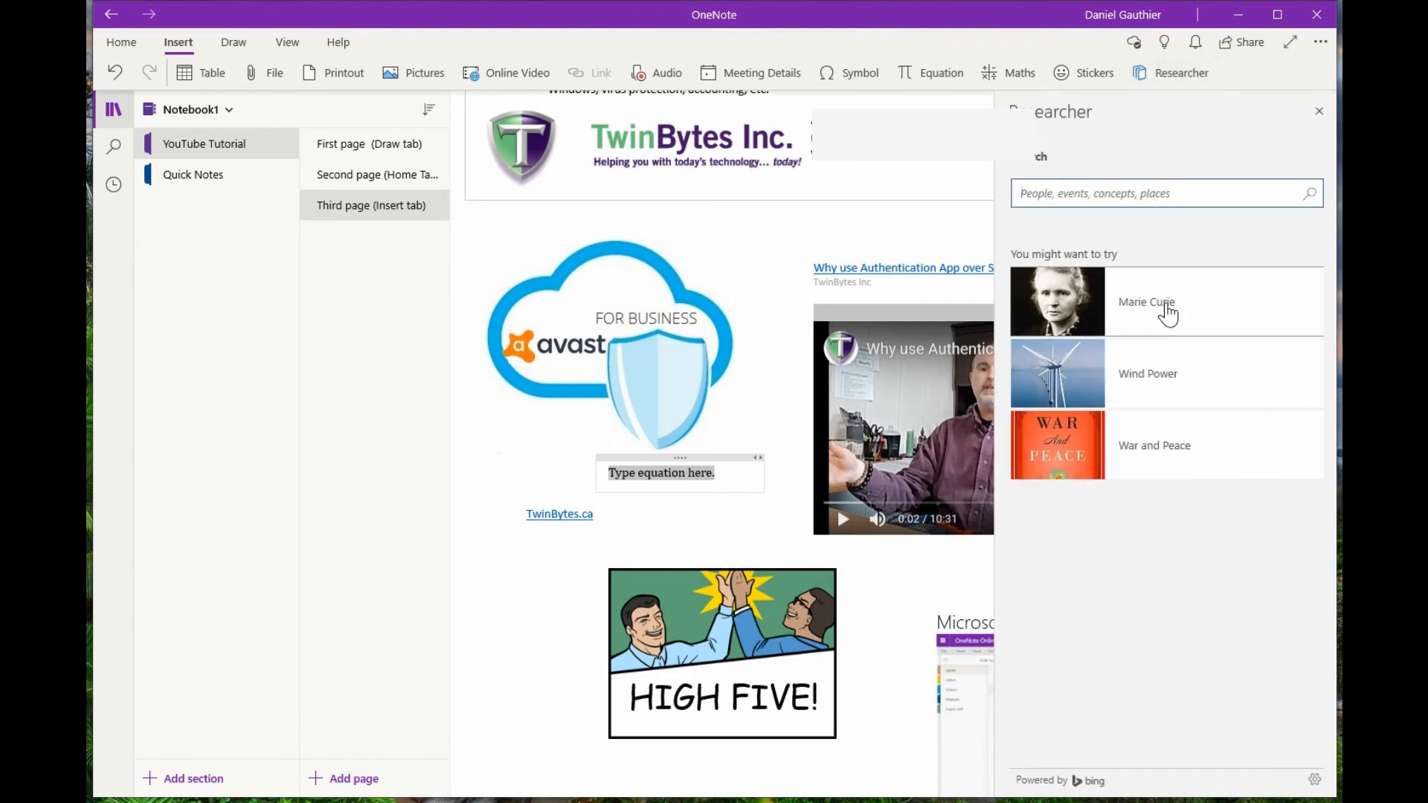
pyautogui.click(1319, 111)
# Examine the Microsoft OneNote research clipping at the end of the page and revisit the Researcher search that provides such content.
pyautogui.scroll(-1, 1111, 296)
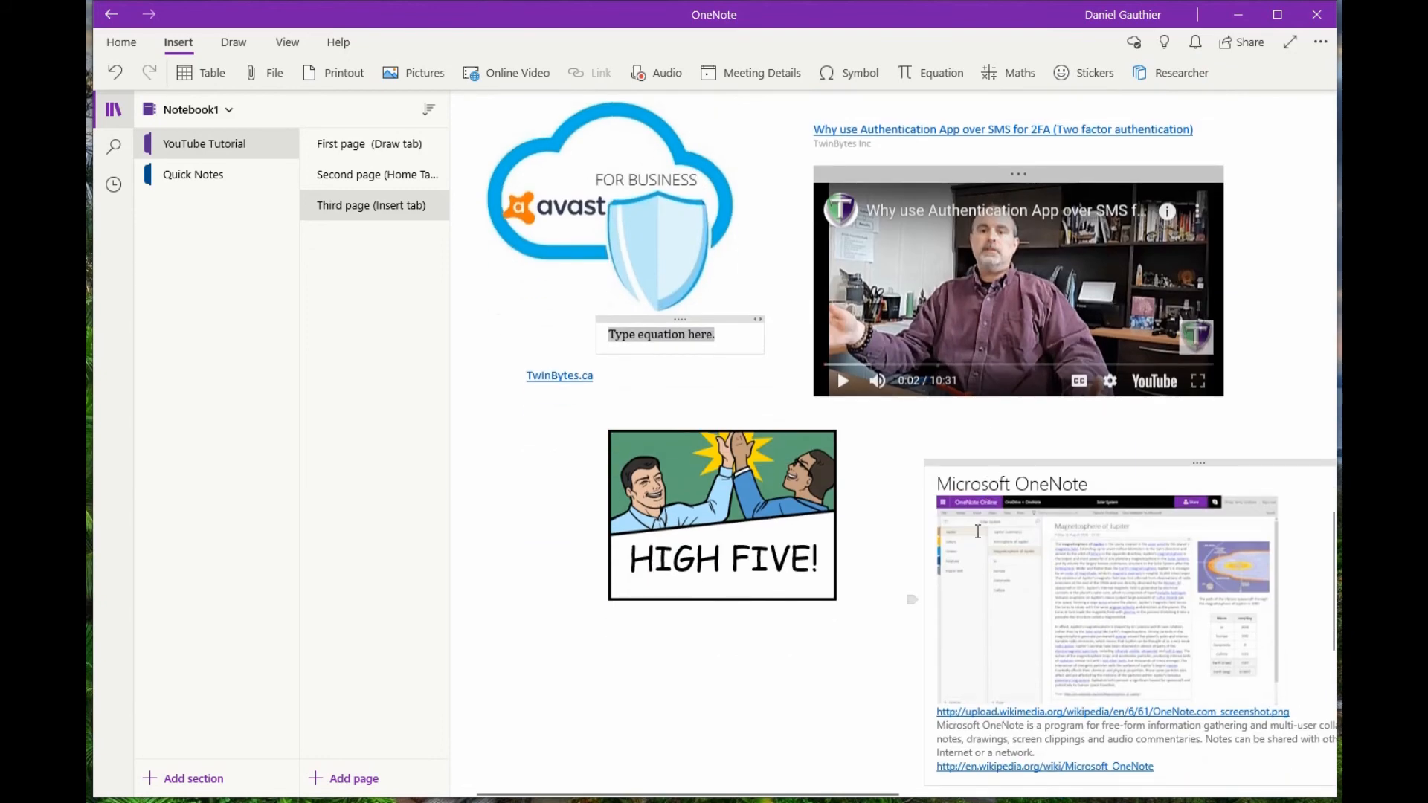
pyautogui.click(1188, 80)
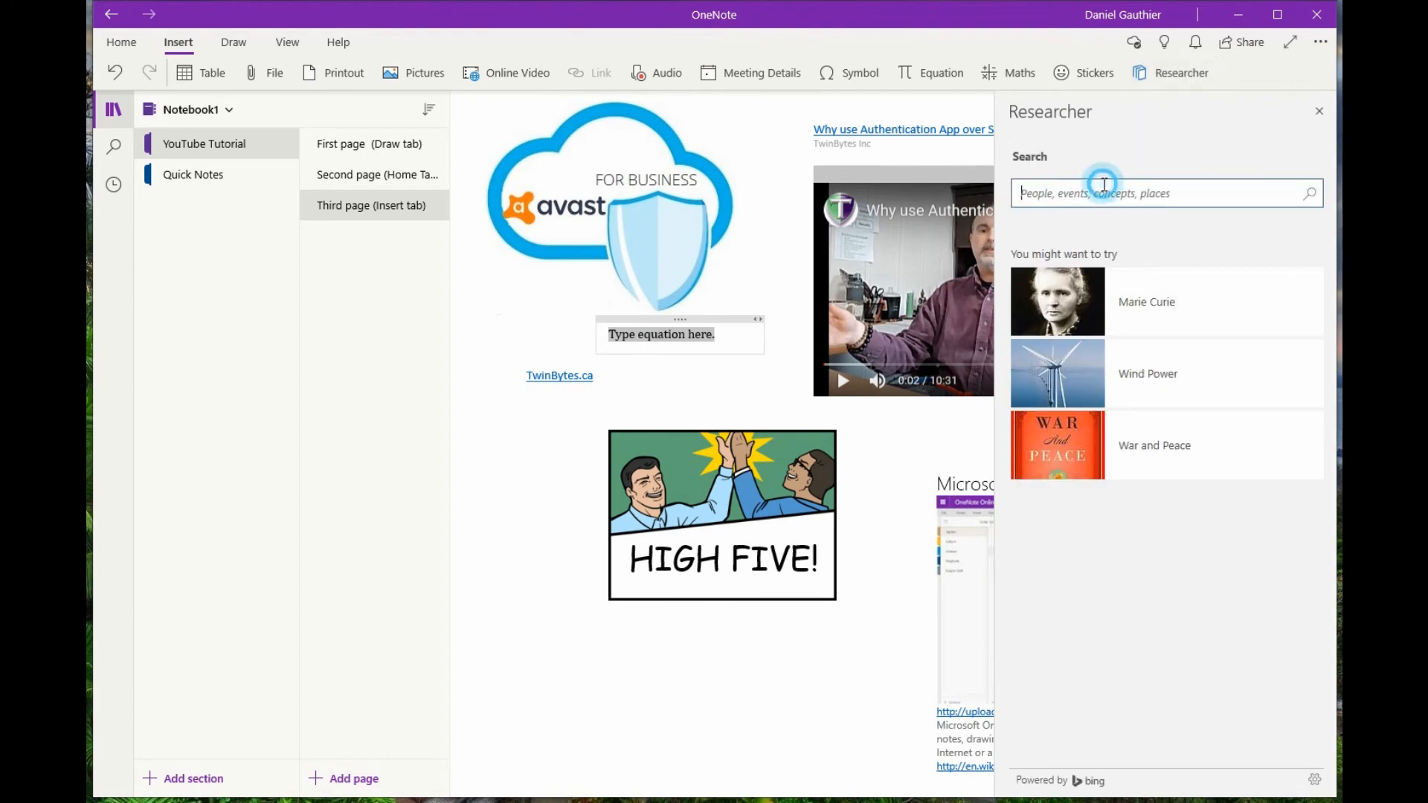
pyautogui.click(1319, 111)
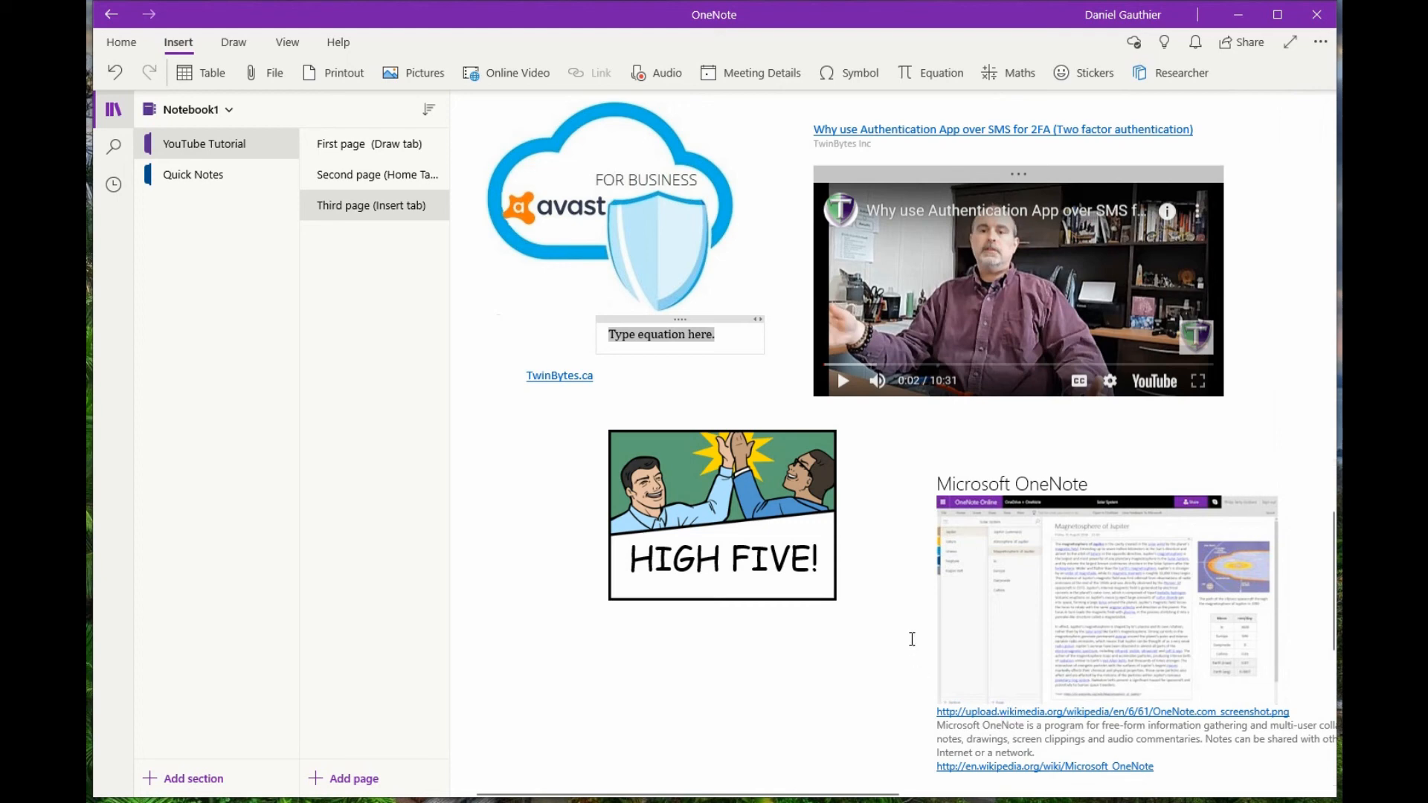
pyautogui.scroll(-1, 907, 588)
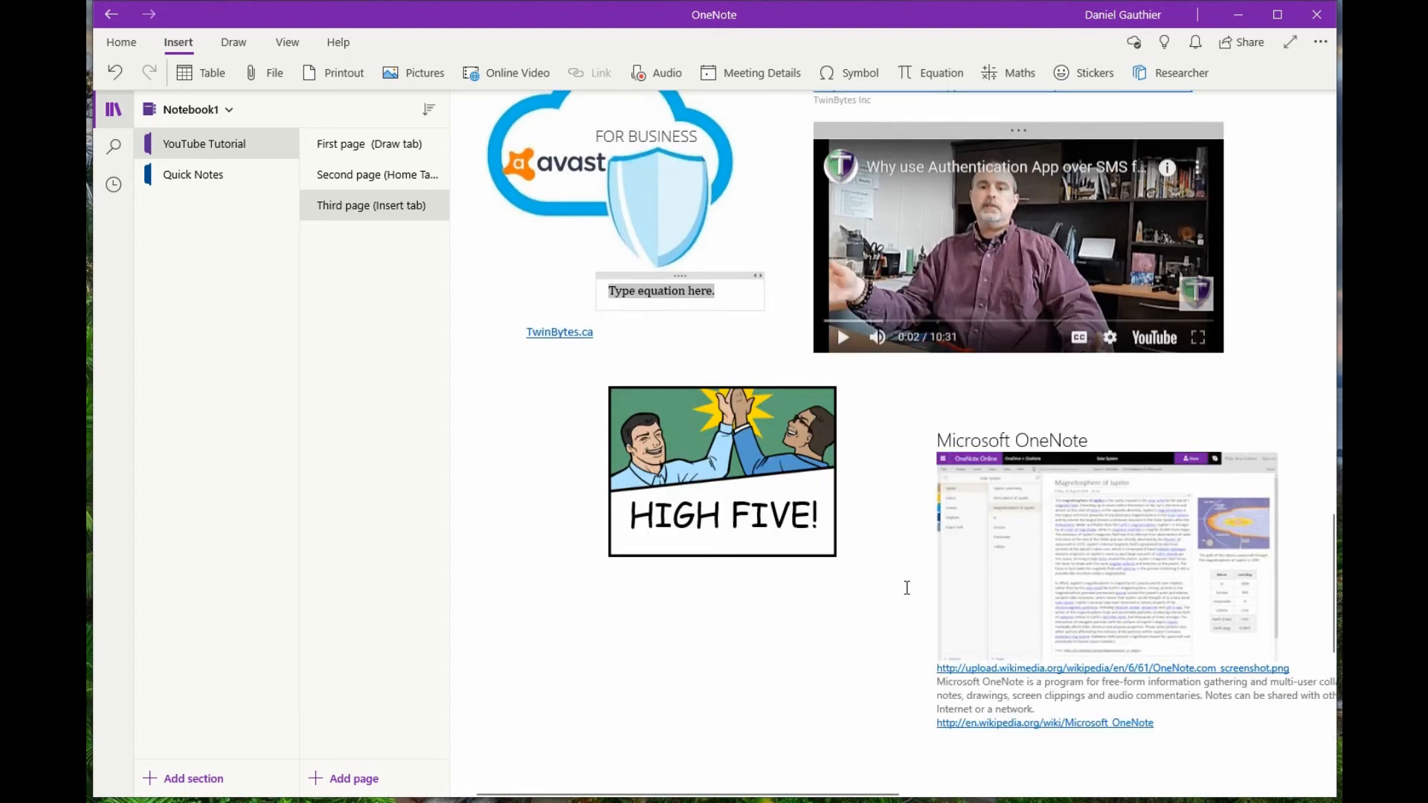
pyautogui.scroll(-2, 906, 588)
pyautogui.scroll(6, 906, 588)
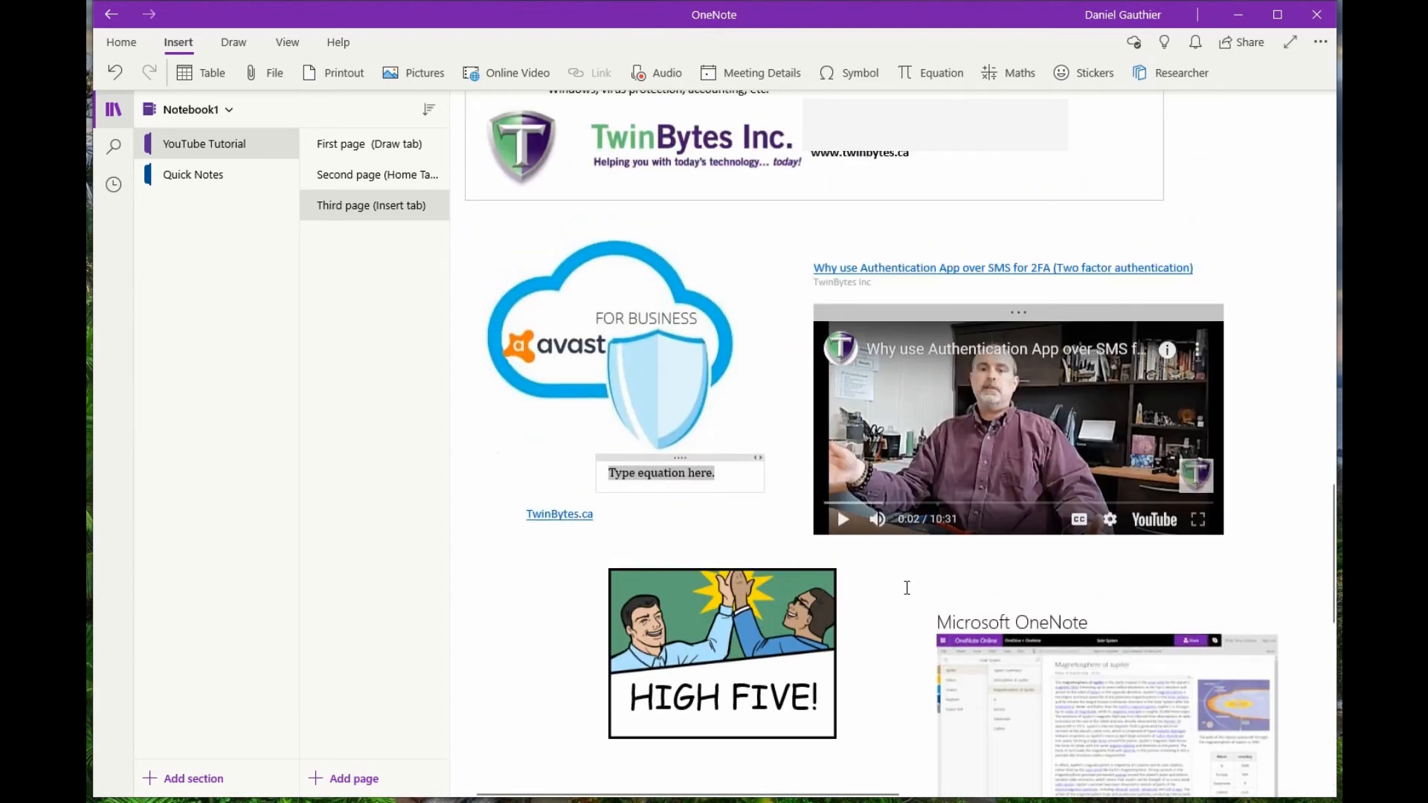
# Give the third page a light cream page colour and apply the second rule line style.
pyautogui.click(287, 43)
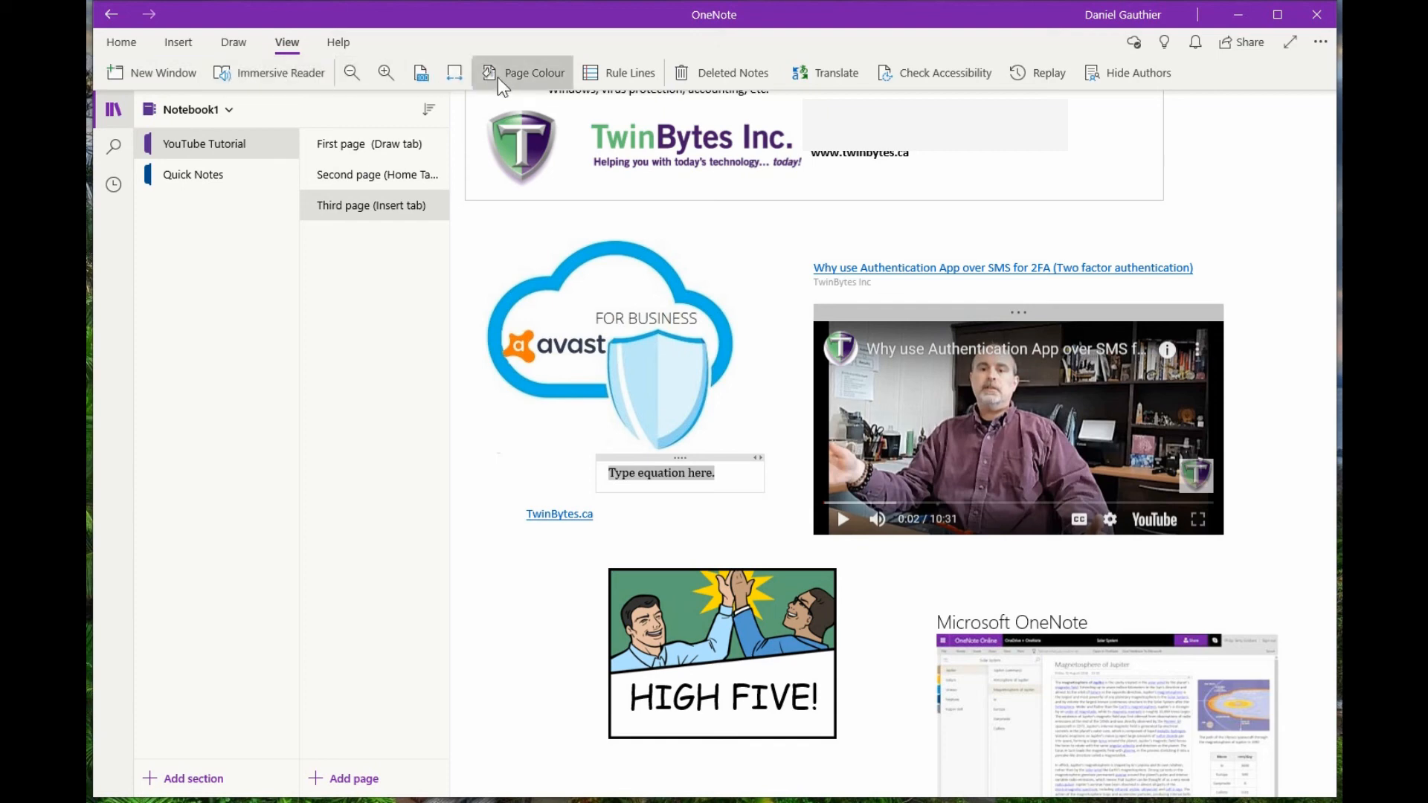
pyautogui.click(530, 71)
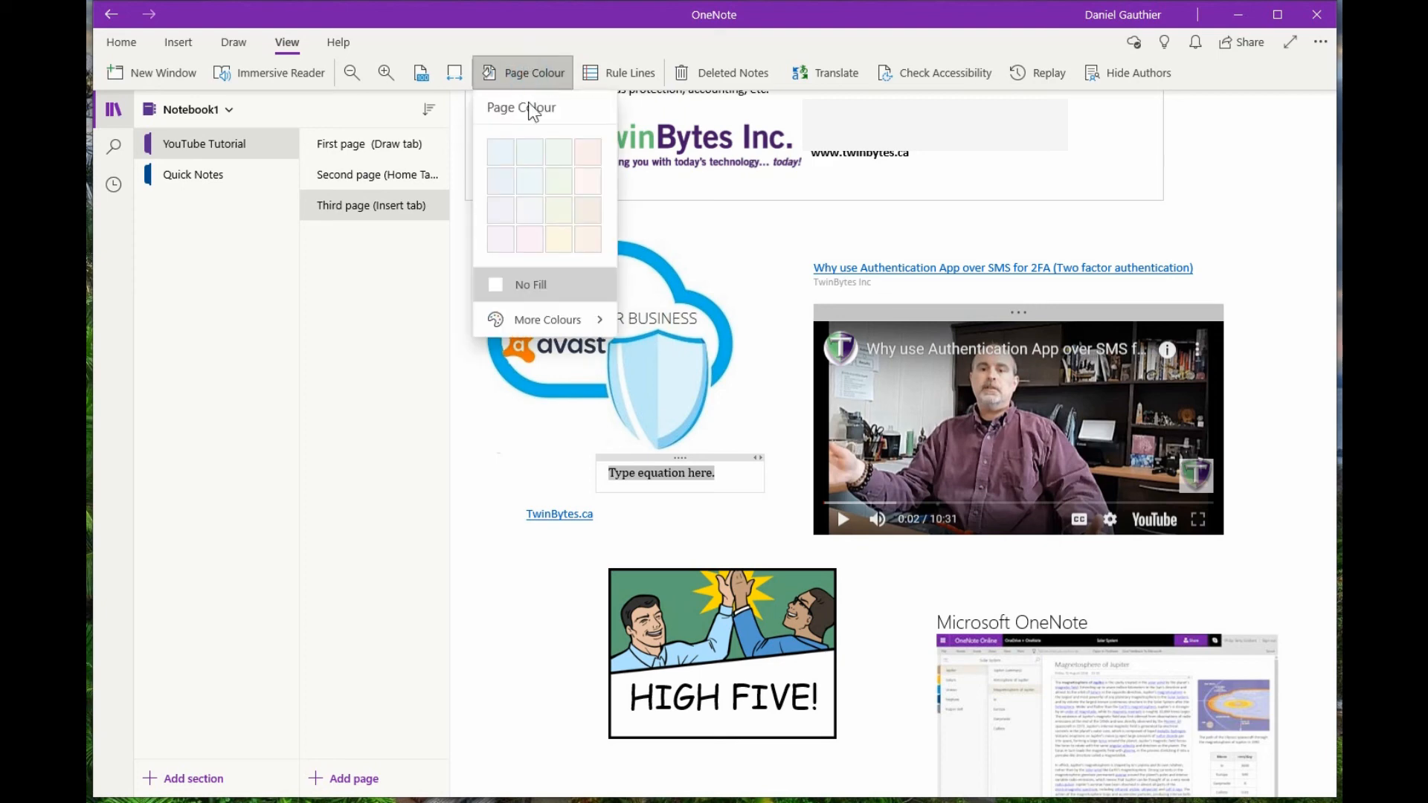
pyautogui.click(563, 241)
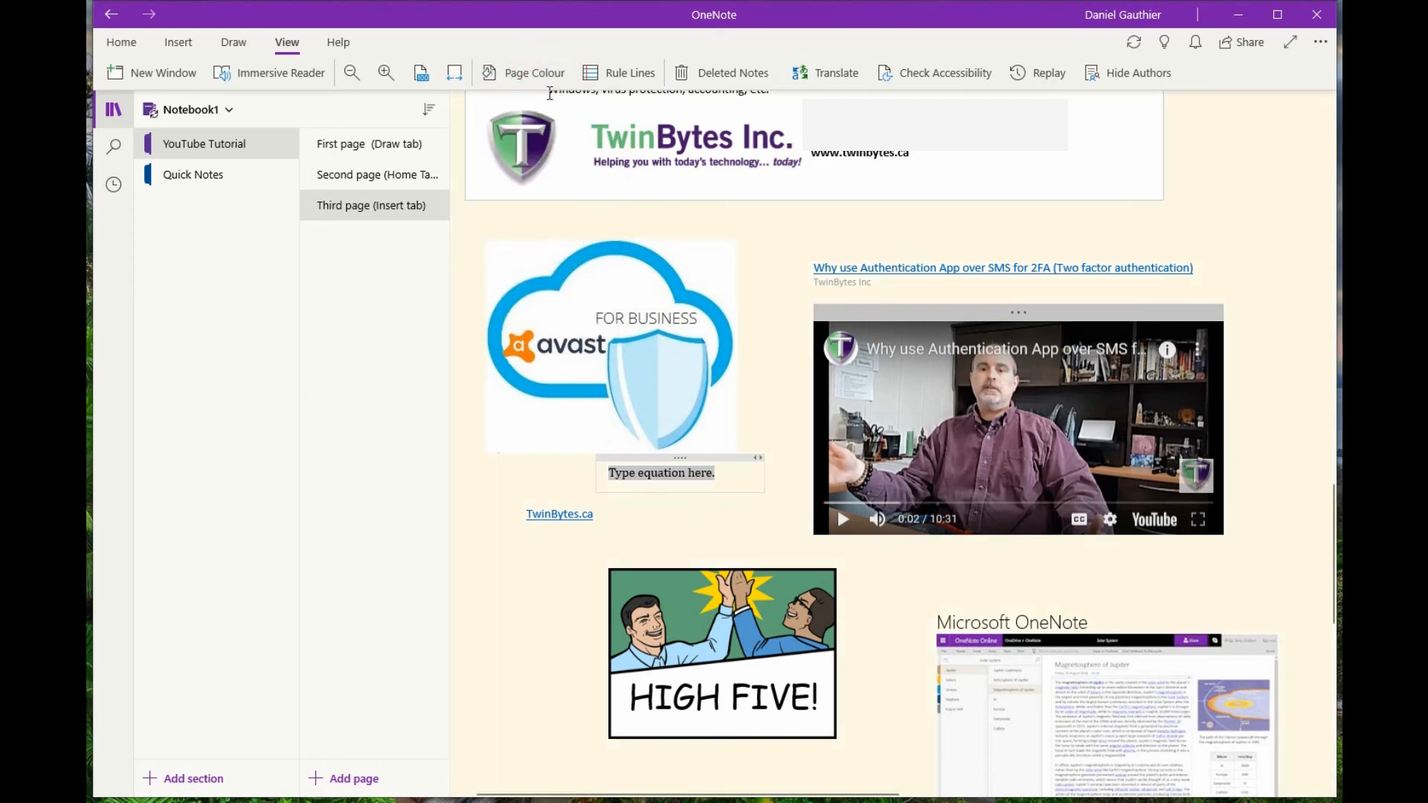
pyautogui.click(613, 77)
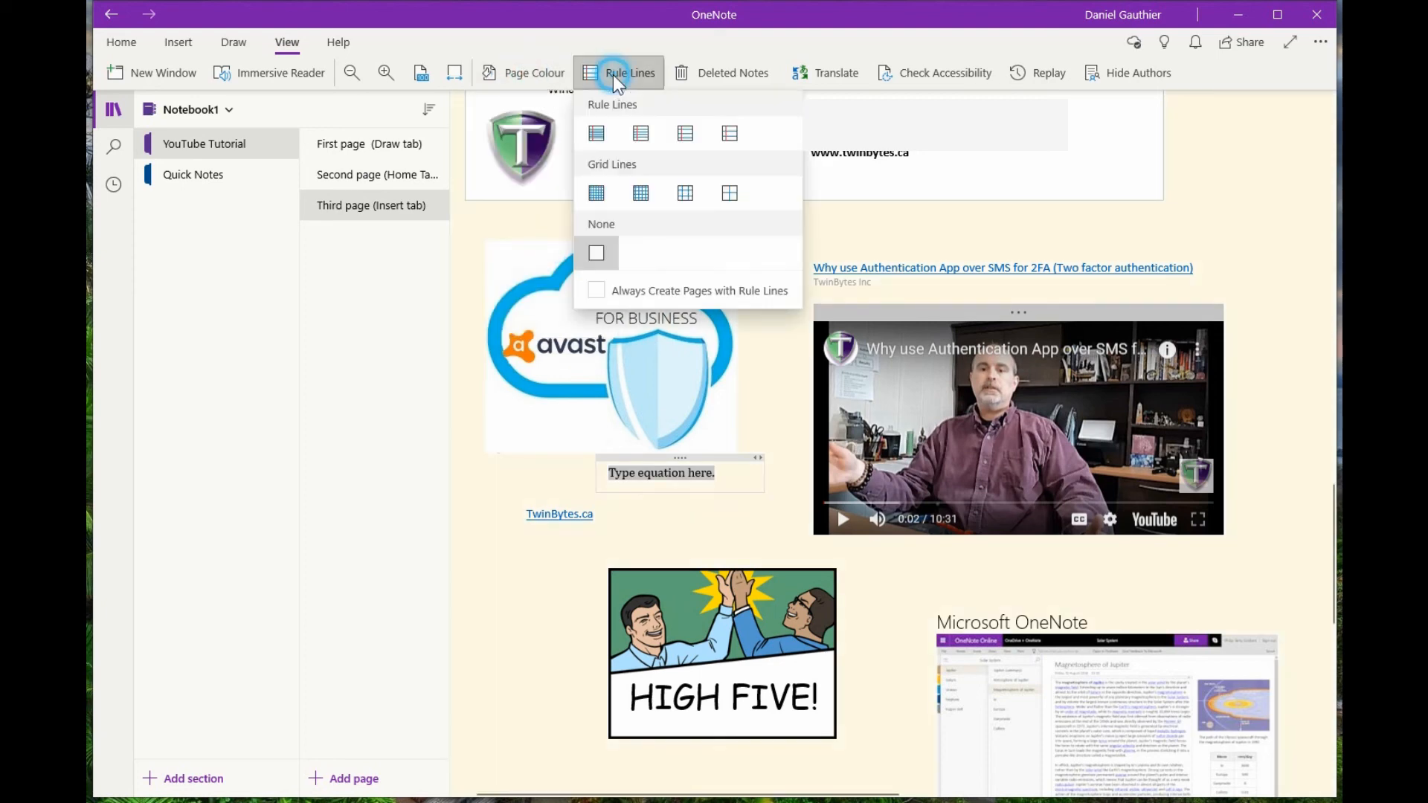
pyautogui.click(640, 134)
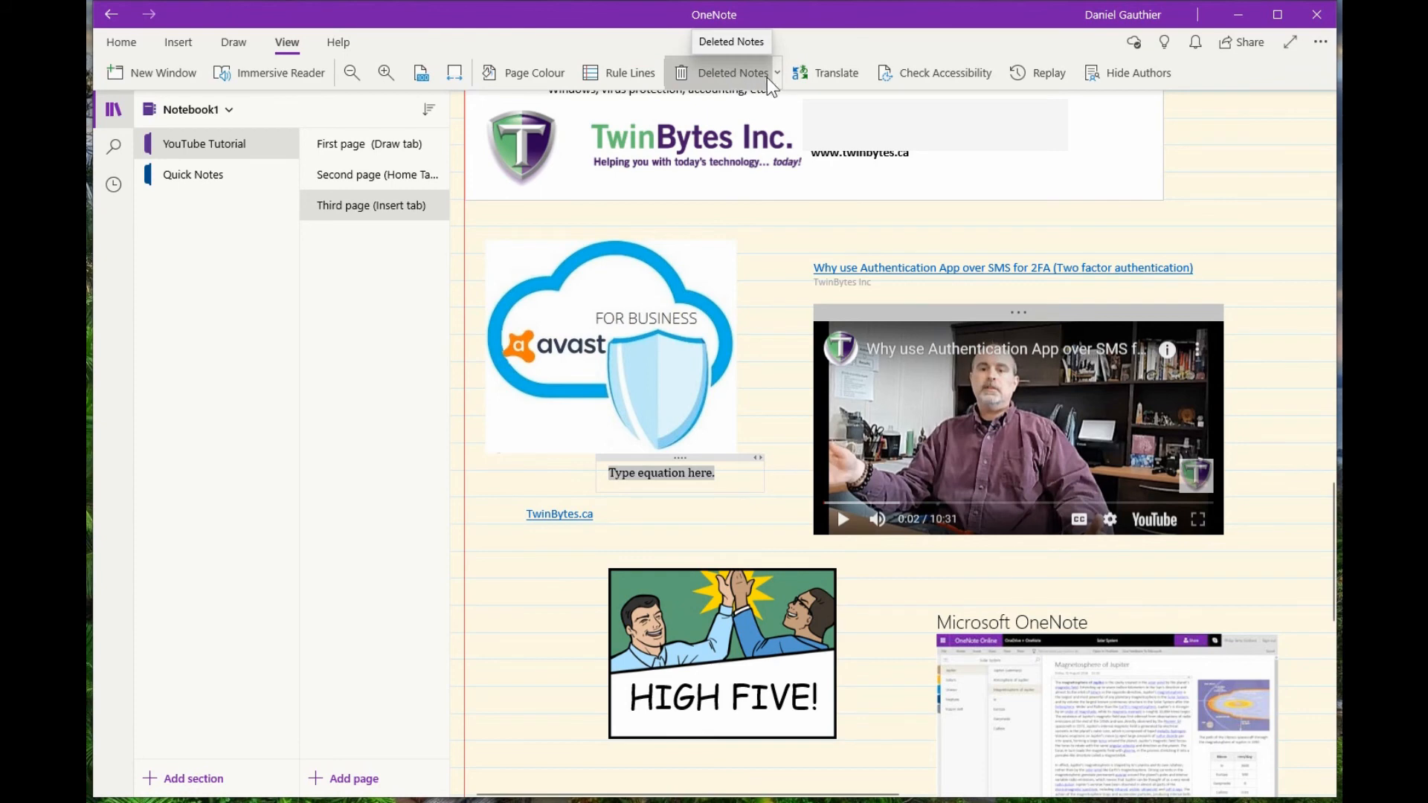
# View the notebook's Deleted Notes and return to the third page.
pyautogui.click(714, 73)
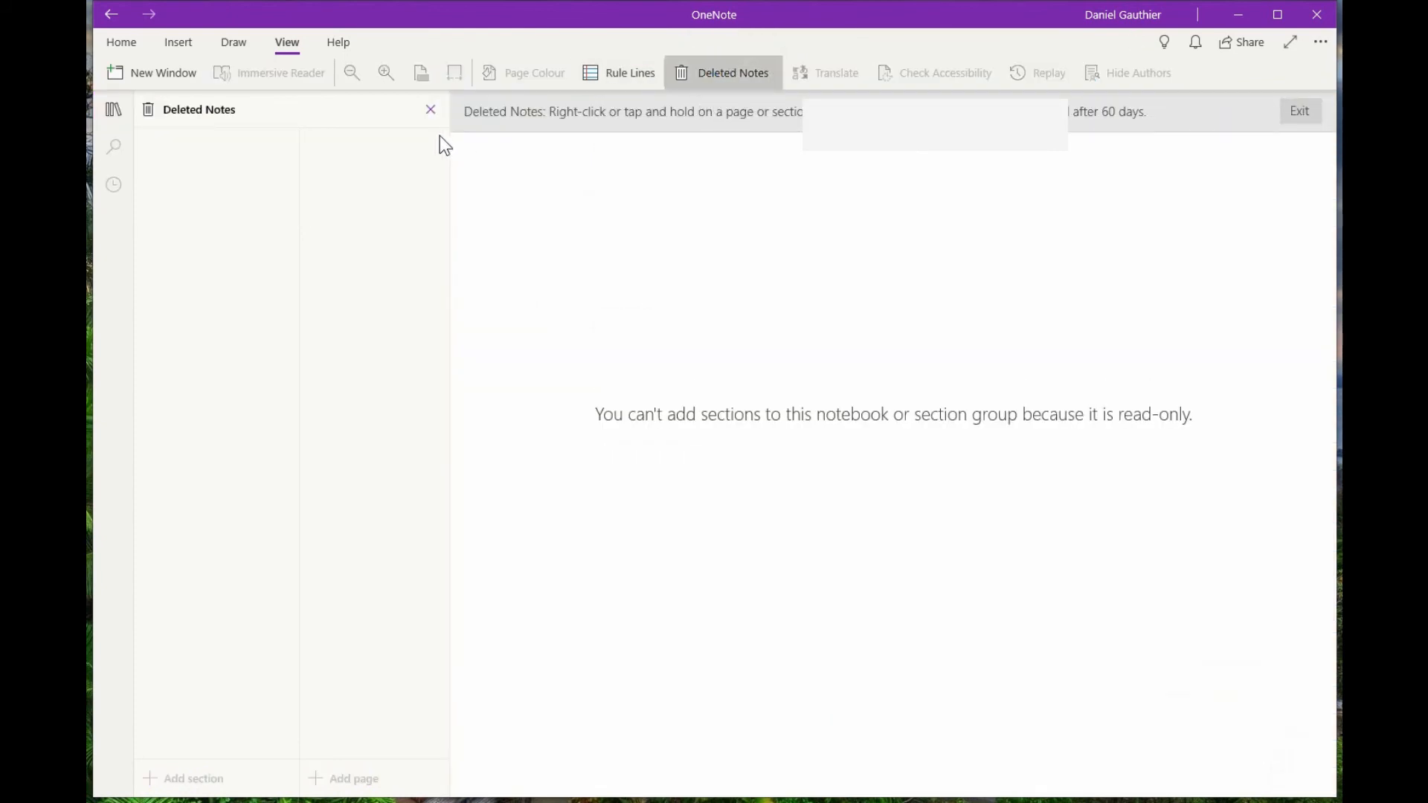
pyautogui.click(427, 111)
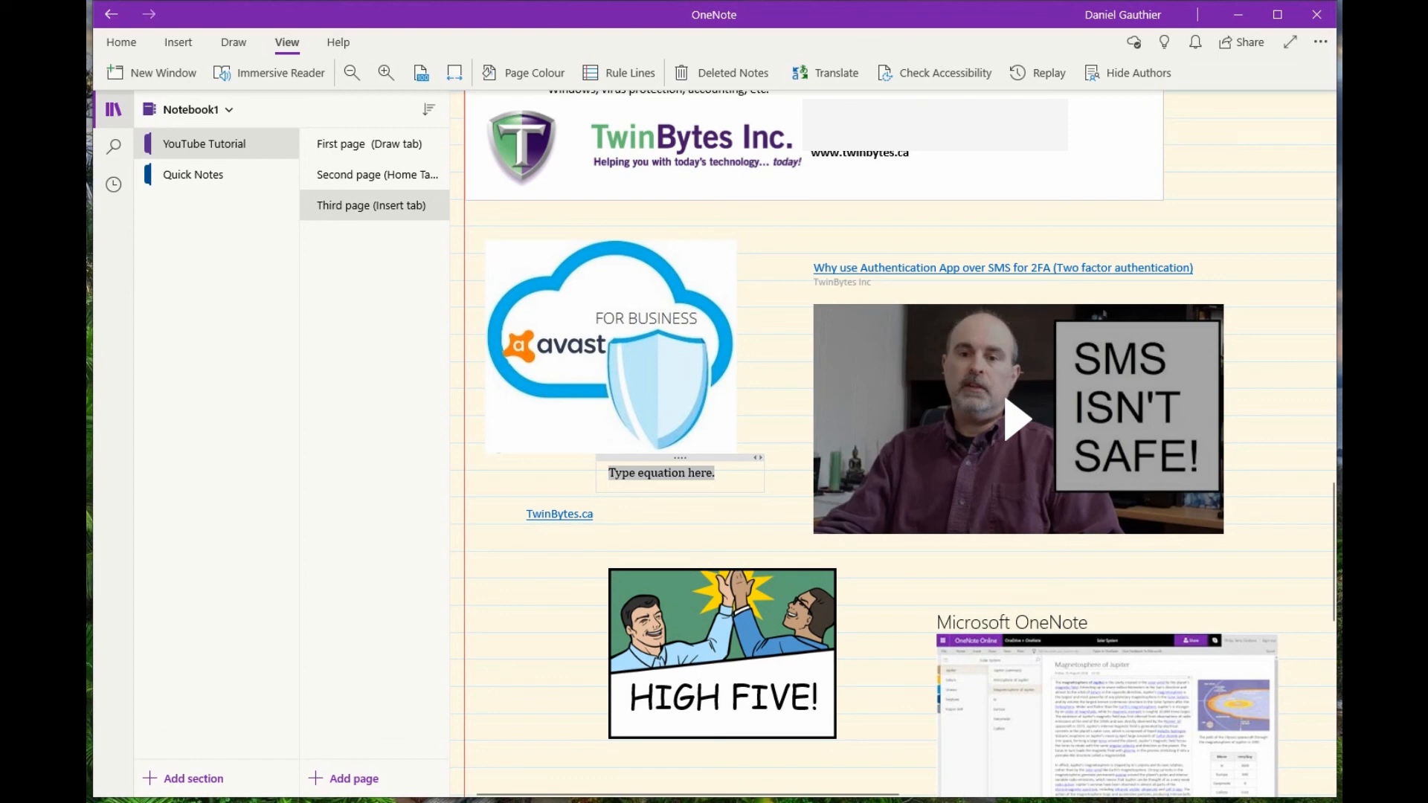
# Look over the OneNote video training topics in the built-in help, then close the help pane.
pyautogui.click(339, 43)
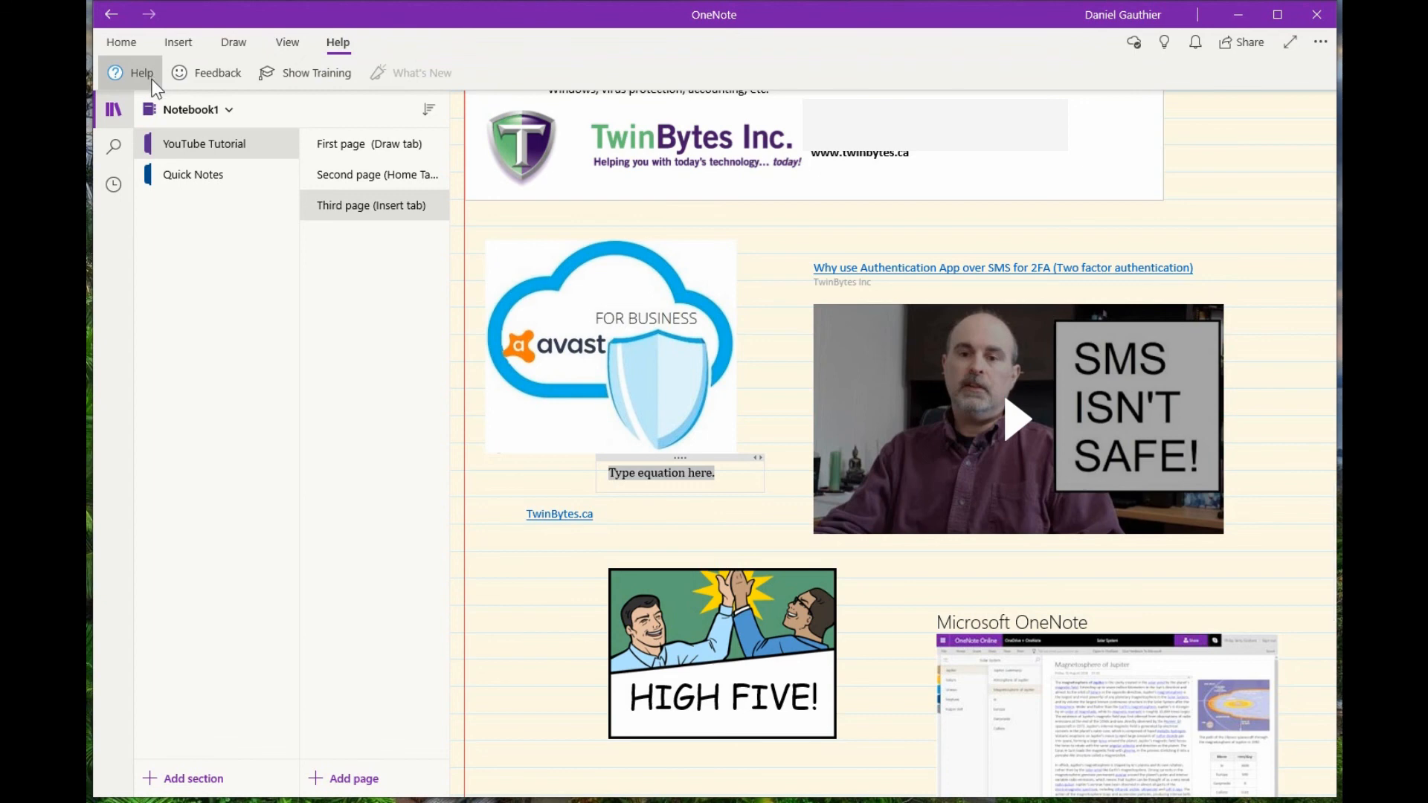
pyautogui.click(299, 72)
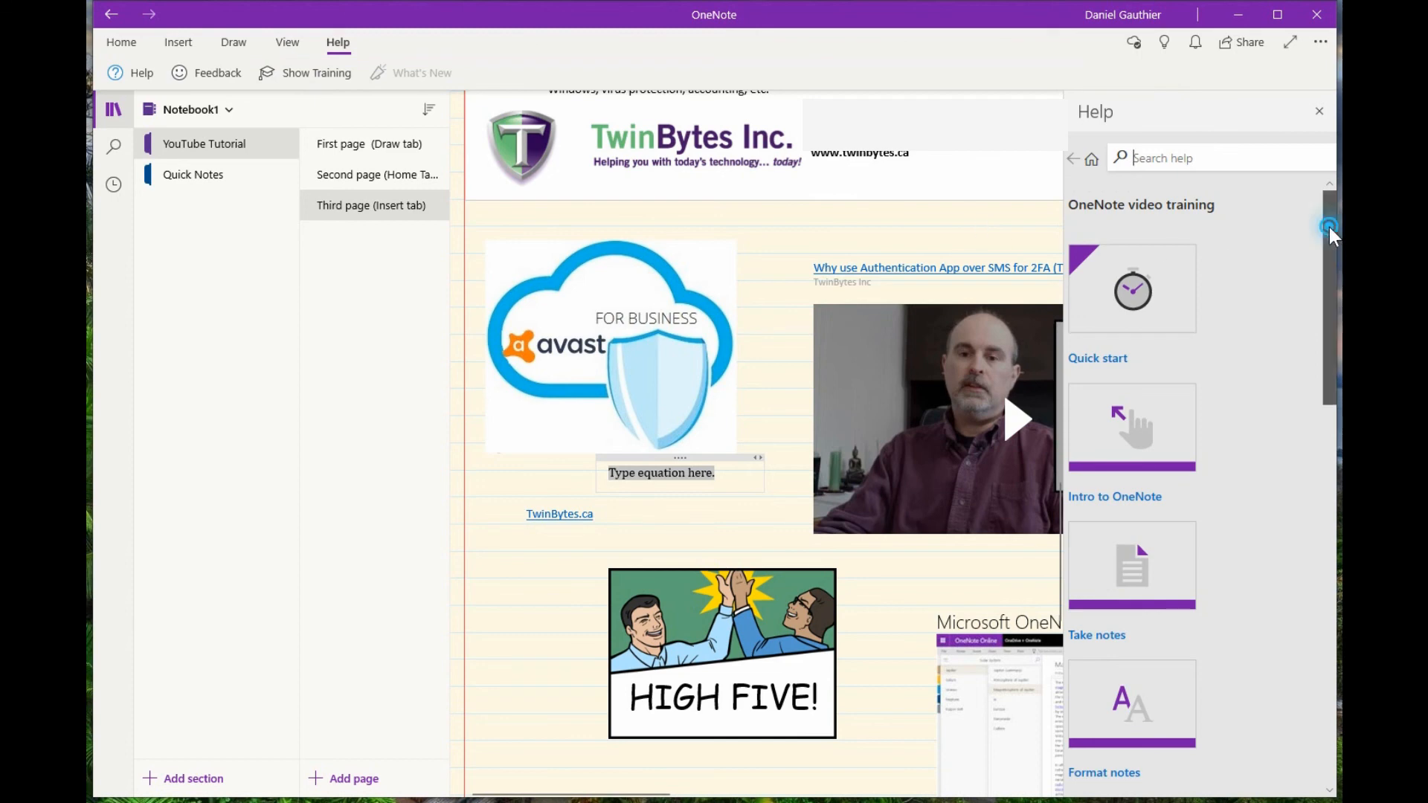
pyautogui.moveTo(1328, 226)
pyautogui.mouseDown()
pyautogui.moveTo(1323, 575)
pyautogui.moveTo(1315, 198)
pyautogui.mouseUp()
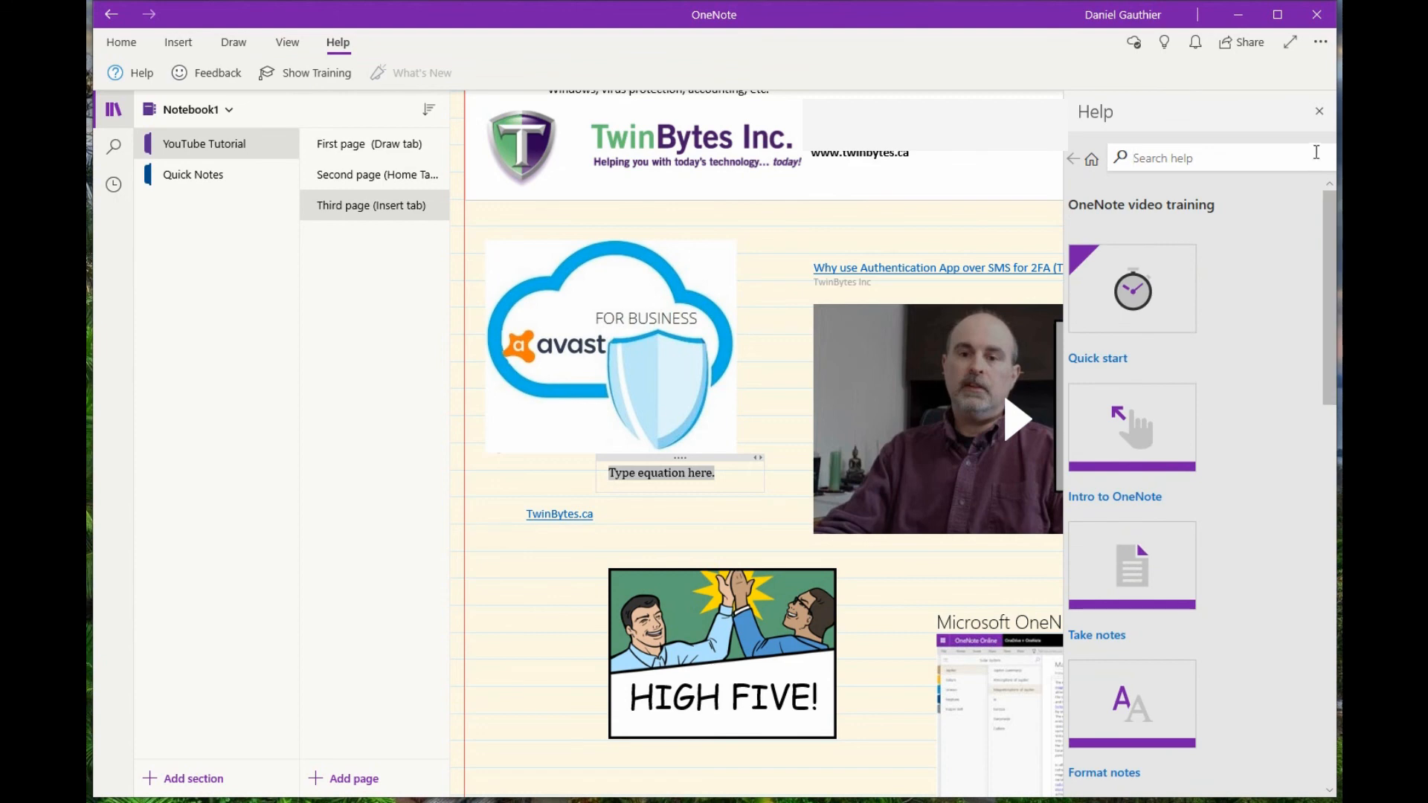
pyautogui.click(1320, 112)
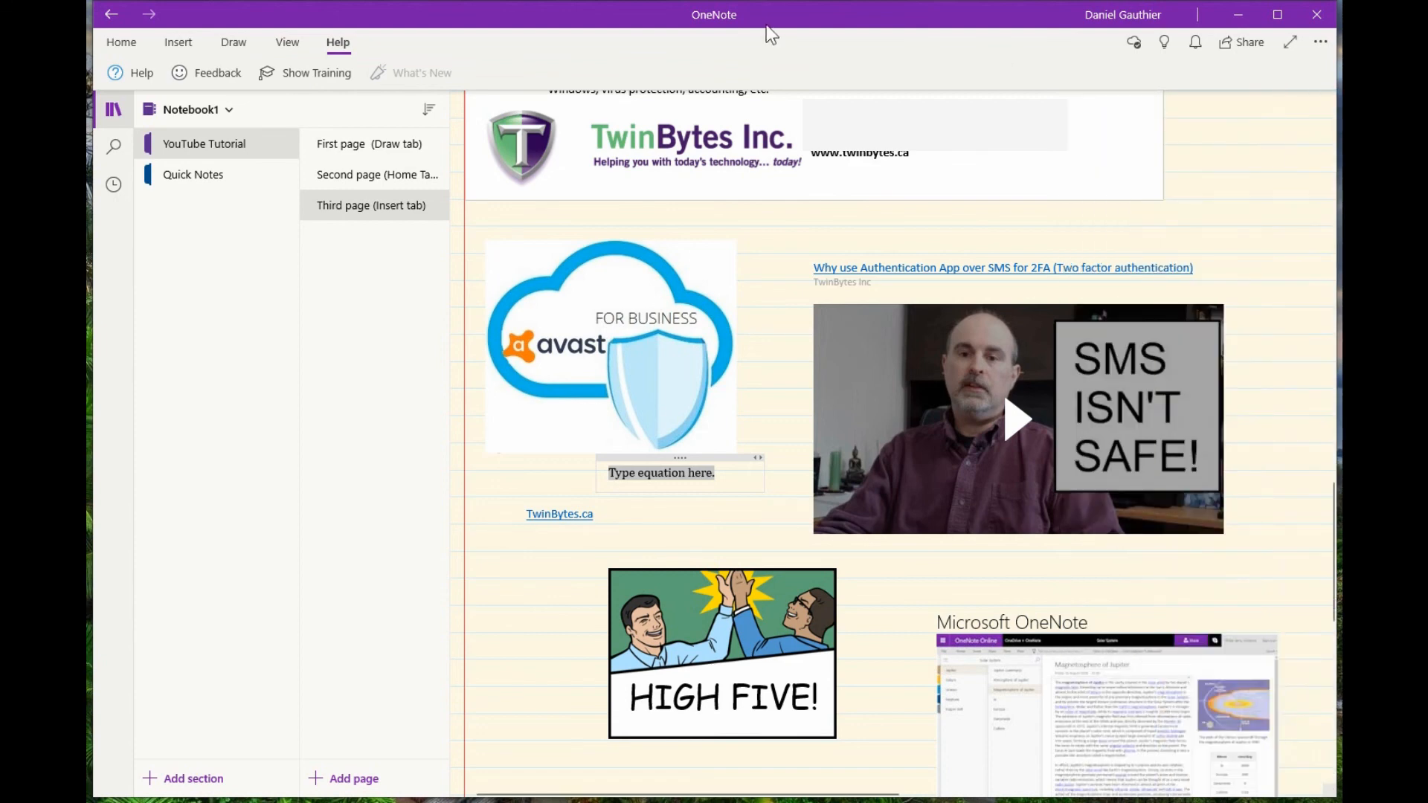